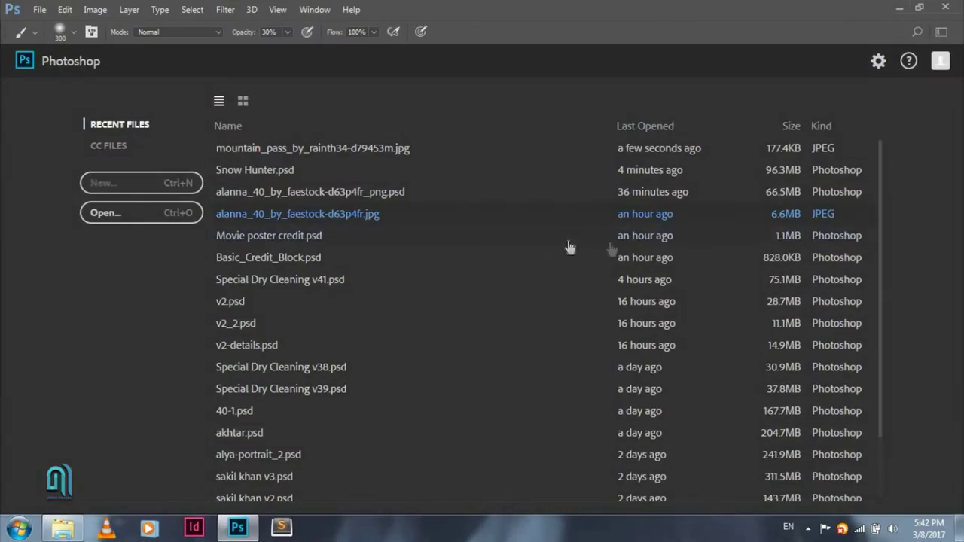
- Create Untitled-1 at 740 × 1080 pixels, 300 Pixels/Inch, RGB 8-bit, white background
{"action": "key", "text": "ctrl+n"}
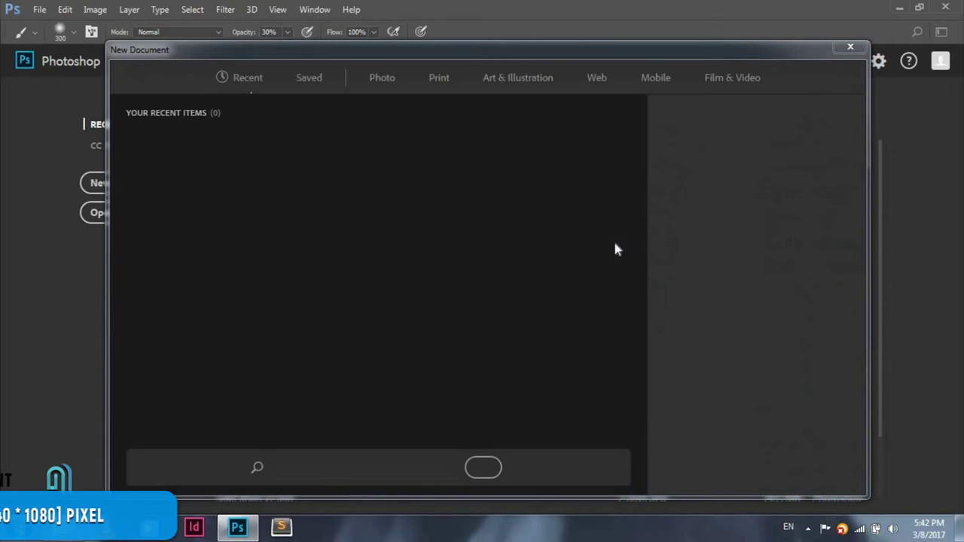
{"action": "left_click_drag", "start_coordinate": [694, 179], "coordinate": [659, 179]}
{"action": "left_click", "coordinate": [694, 223]}
{"action": "double_click", "coordinate": [674, 179]}
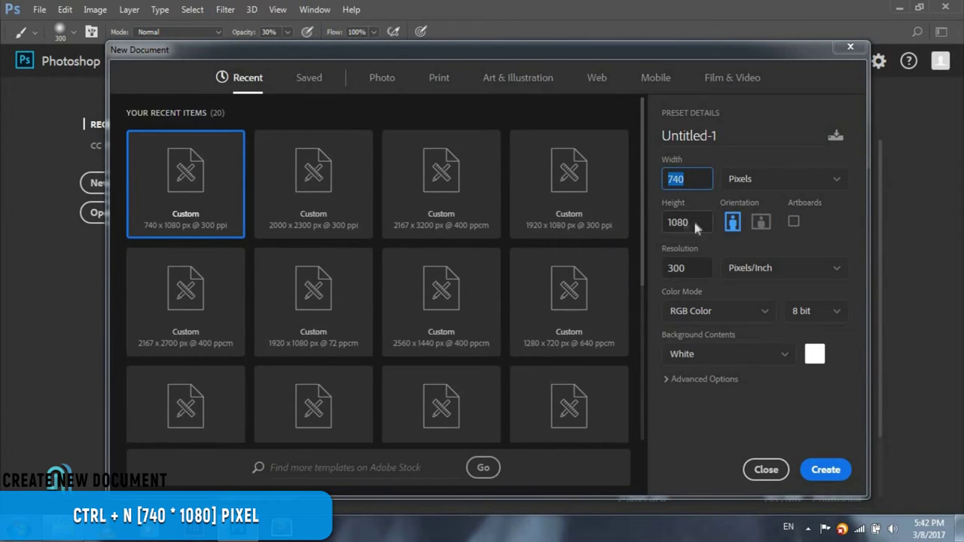
{"action": "left_click", "coordinate": [828, 474]}
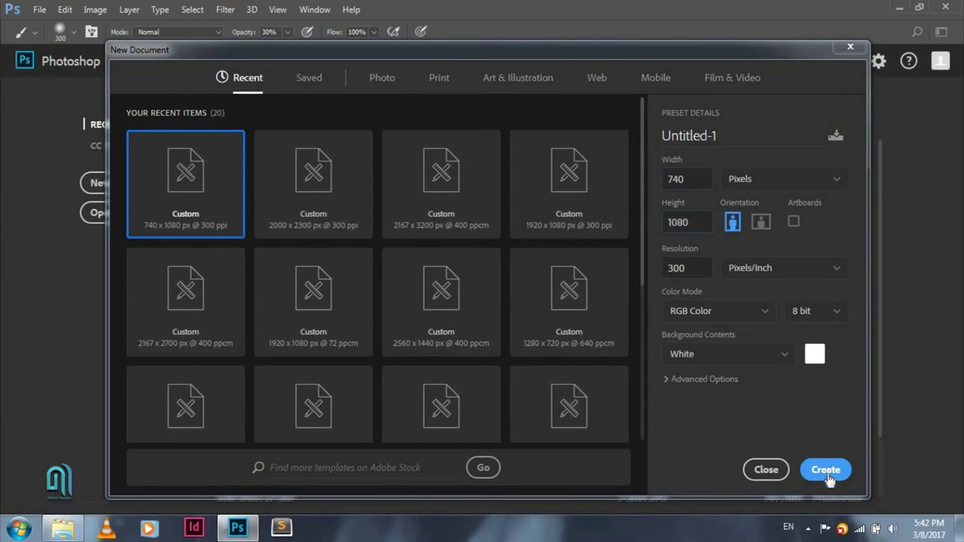
- Place the mountain_pass photo into the poster as an embedded layer
{"action": "left_click", "coordinate": [39, 9]}
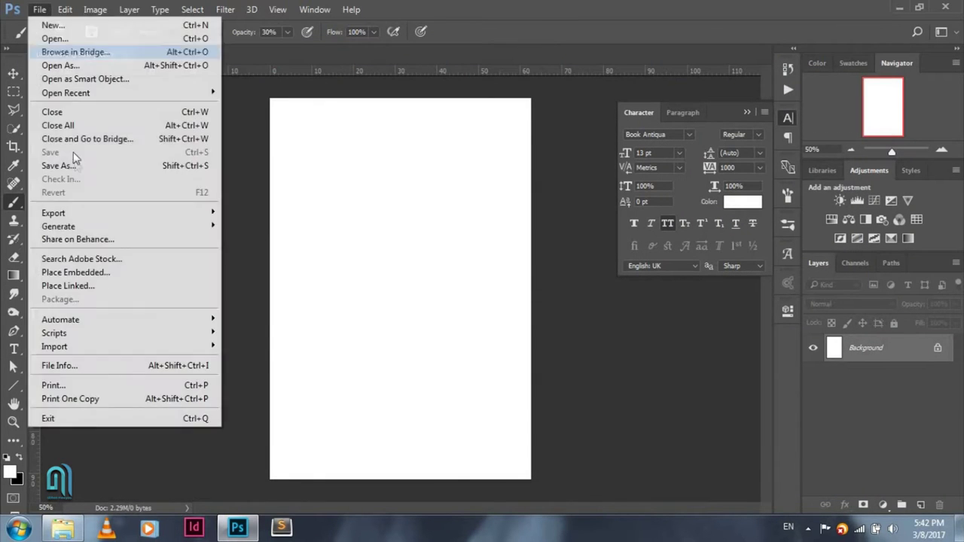
{"action": "left_click", "coordinate": [98, 272]}
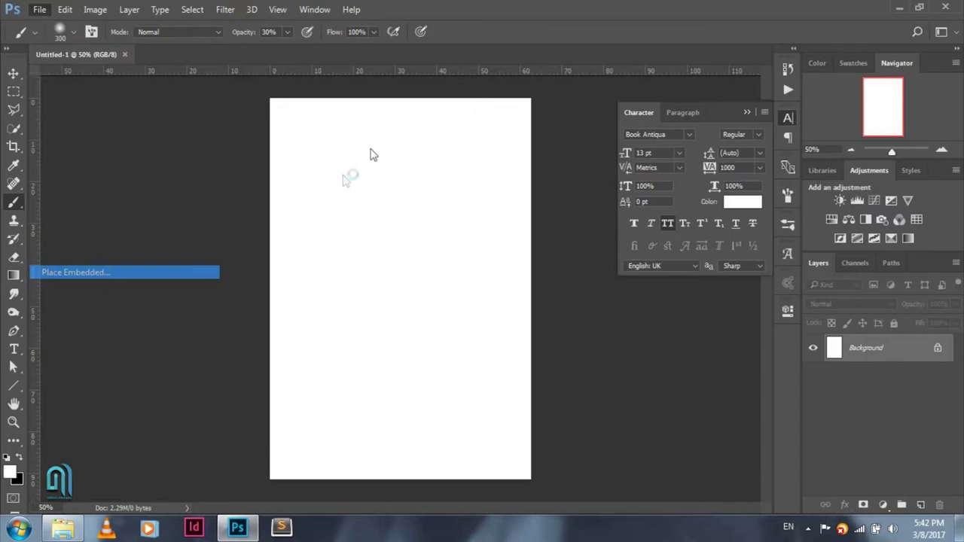
{"action": "double_click", "coordinate": [538, 129]}
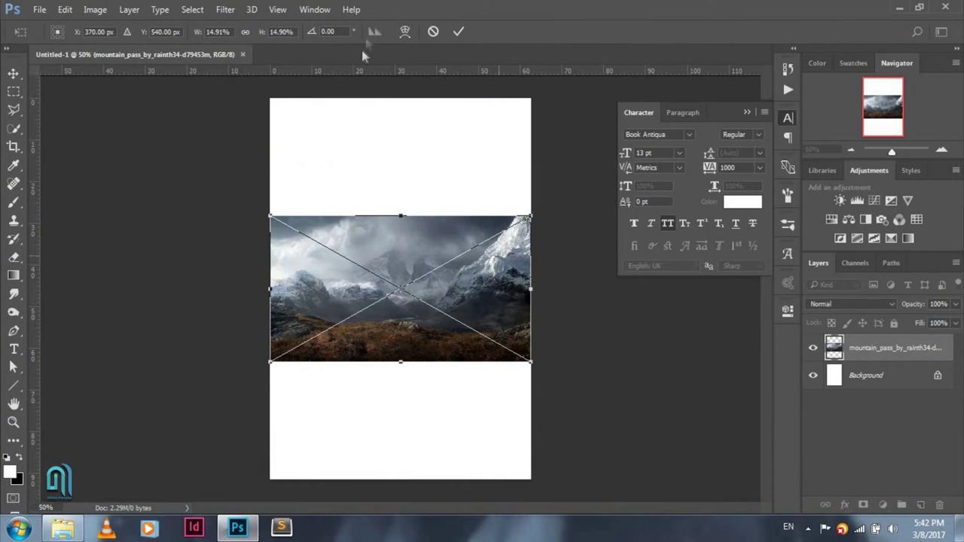
- Flip the photo horizontally, enlarge it to cover the canvas, shift it left, and commit
{"action": "right_click", "coordinate": [418, 250]}
{"action": "left_click", "coordinate": [463, 444]}
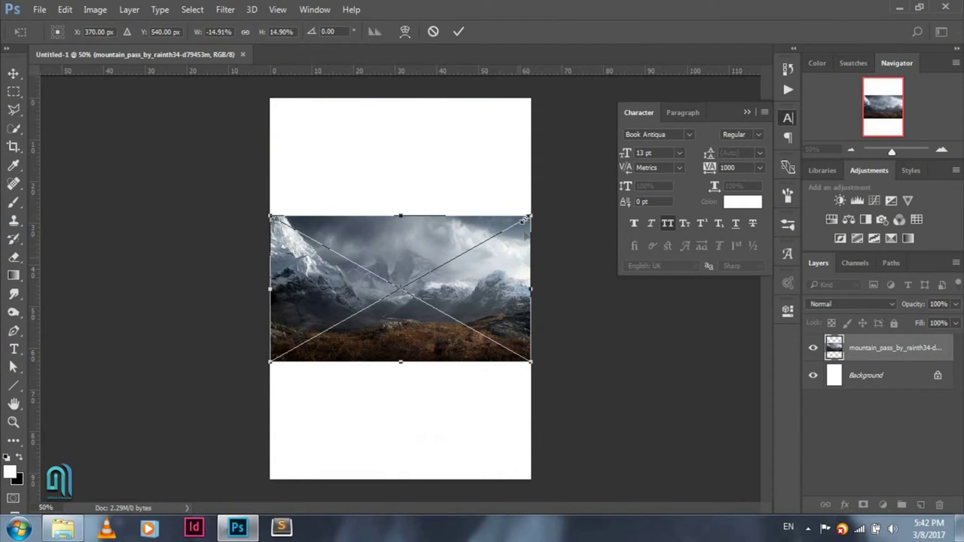
{"action": "left_click_drag", "start_coordinate": [570, 183], "coordinate": [715, 60]}
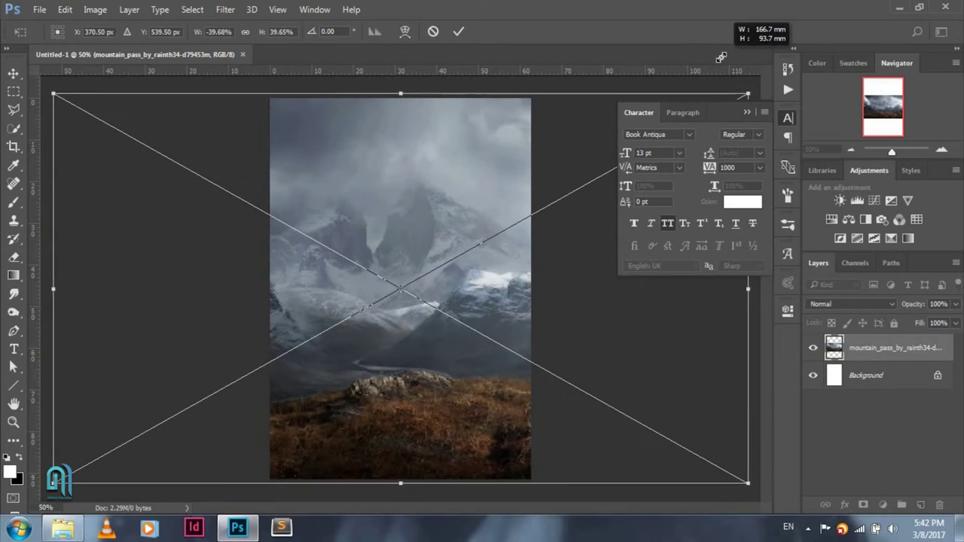
{"action": "left_click_drag", "start_coordinate": [500, 379], "coordinate": [450, 374]}
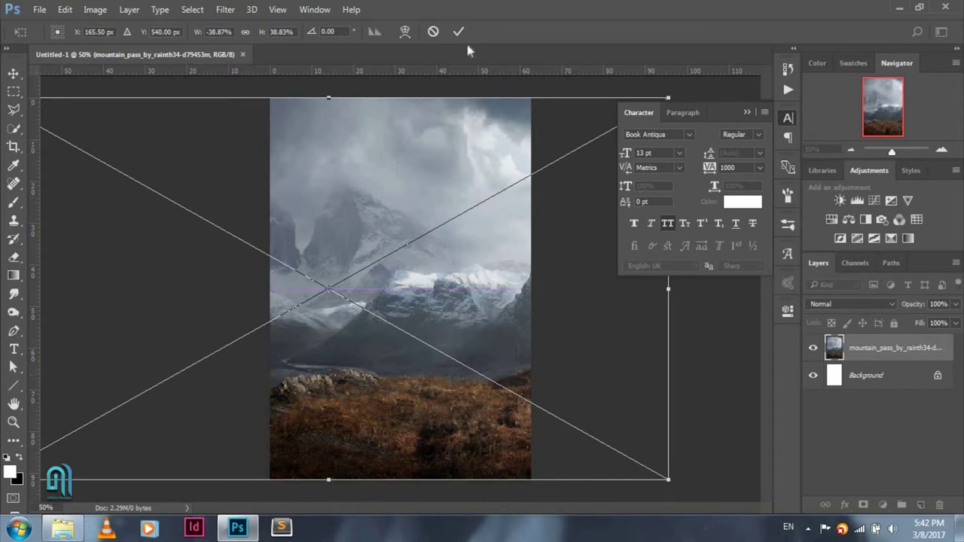
{"action": "left_click", "coordinate": [460, 31]}
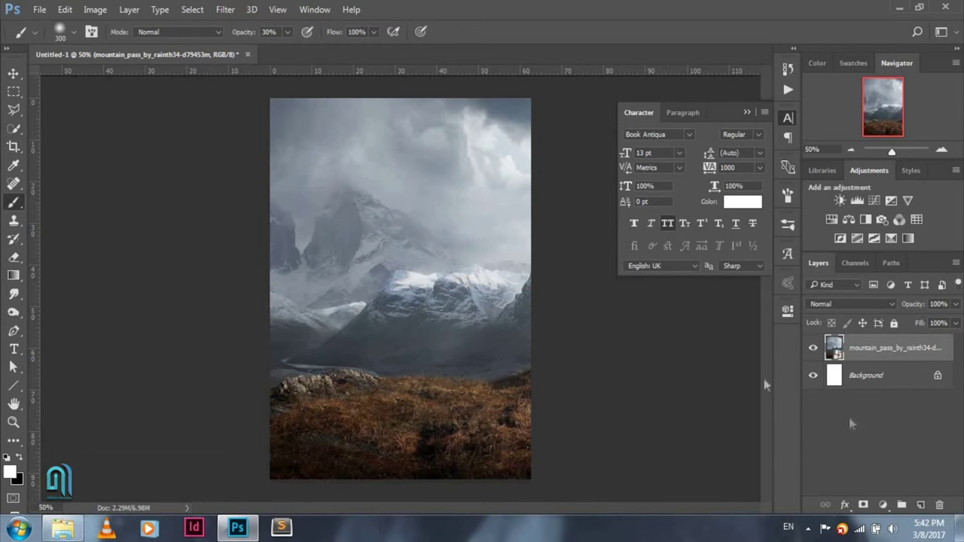
- Add a Levels adjustment layer with input levels 8, 0.91 and 255
{"action": "left_click", "coordinate": [884, 505]}
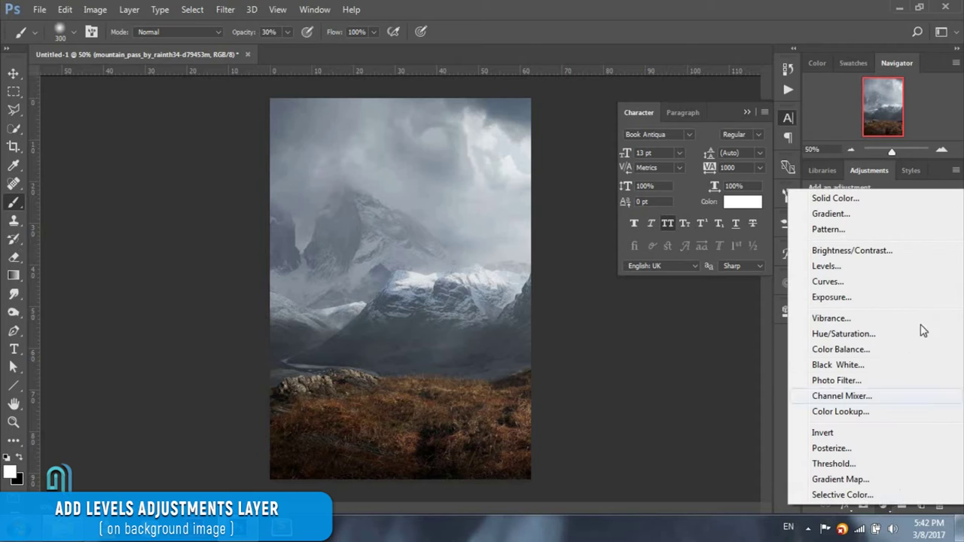
{"action": "left_click", "coordinate": [826, 266]}
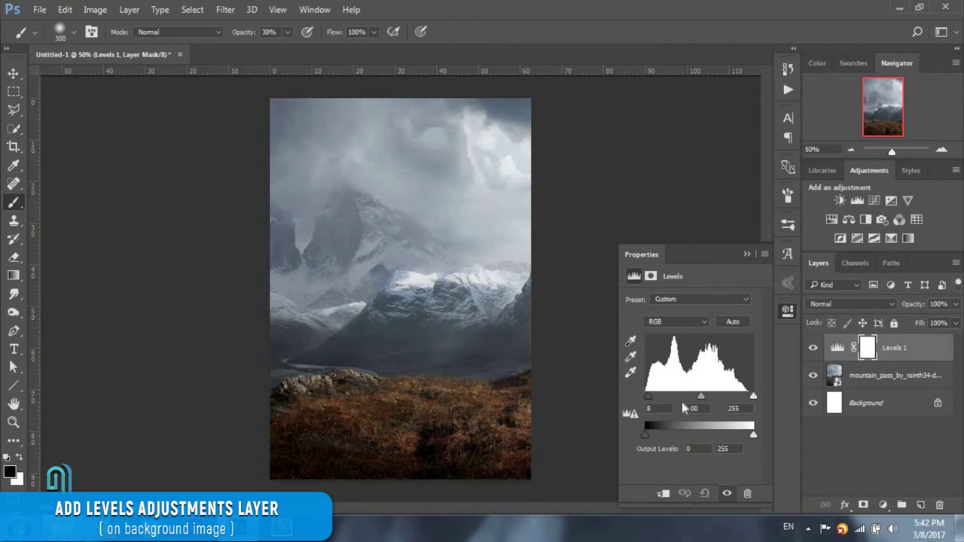
{"action": "left_click_drag", "start_coordinate": [700, 394], "coordinate": [704, 395]}
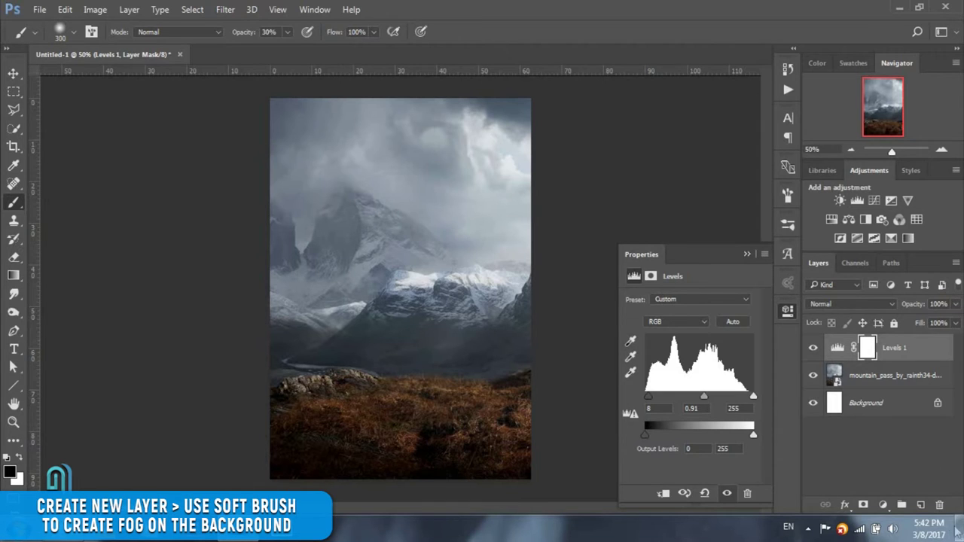
- Add a new empty layer and set a soft round brush at 33% opacity
{"action": "left_click", "coordinate": [920, 506]}
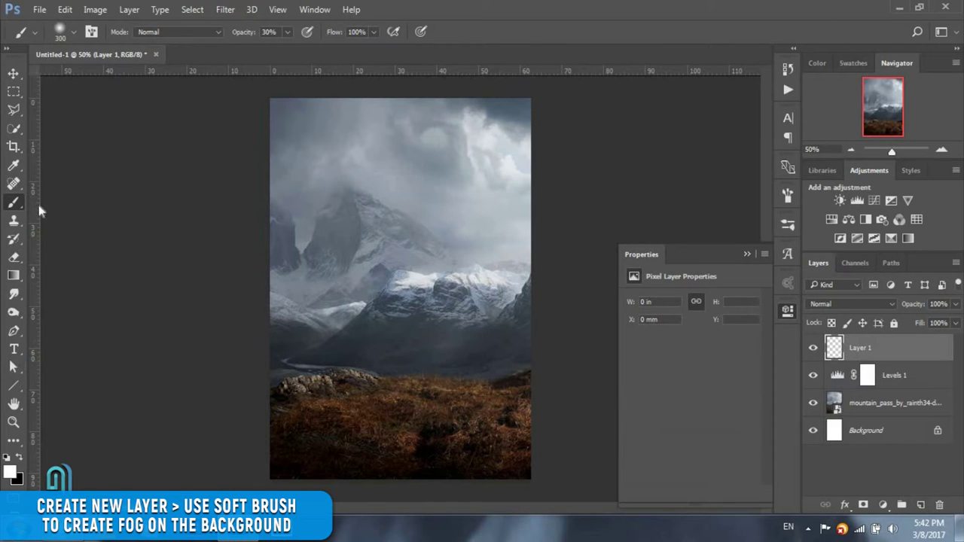
{"action": "right_click", "coordinate": [55, 85]}
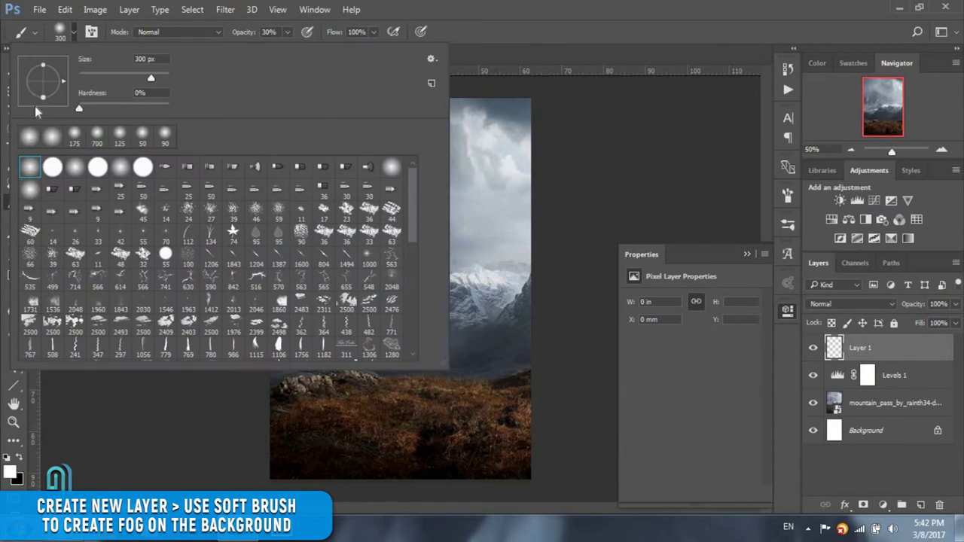
{"action": "left_click", "coordinate": [31, 141]}
{"action": "key", "text": "Return"}
{"action": "left_click", "coordinate": [287, 31]}
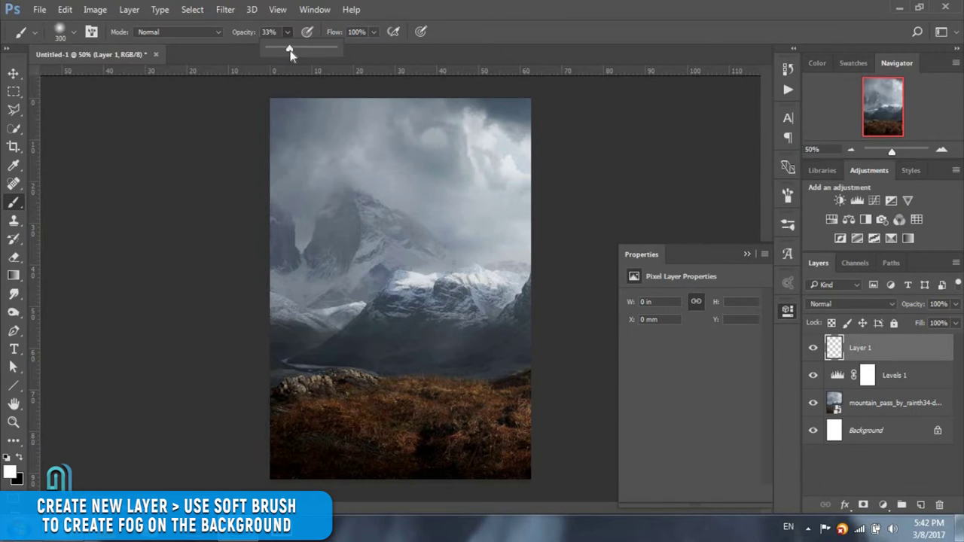
{"action": "key", "text": "Return"}
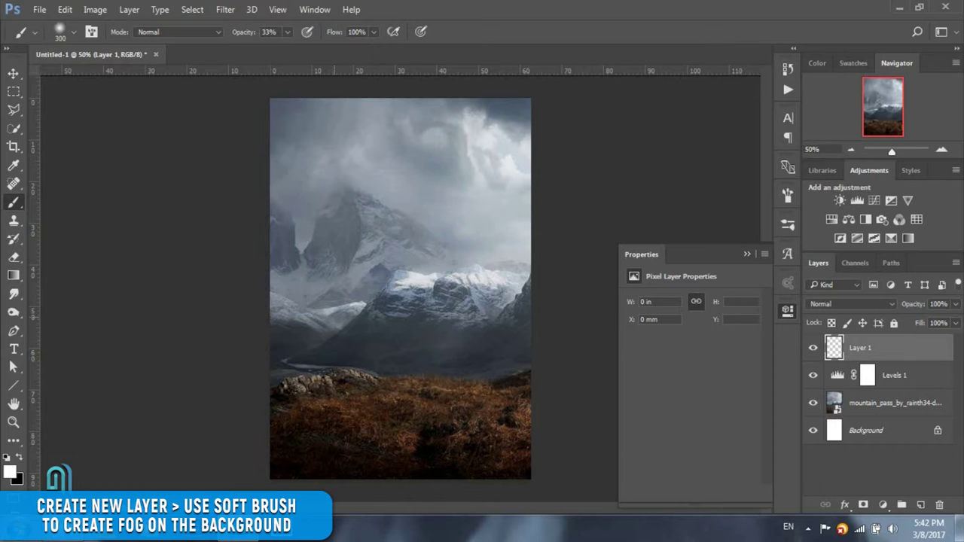
- Paint white fog over the mountains, fade the layer to 51%, and select Levels 1
{"action": "left_click_drag", "start_coordinate": [316, 339], "coordinate": [452, 226]}
{"action": "left_click_drag", "start_coordinate": [489, 301], "coordinate": [481, 135]}
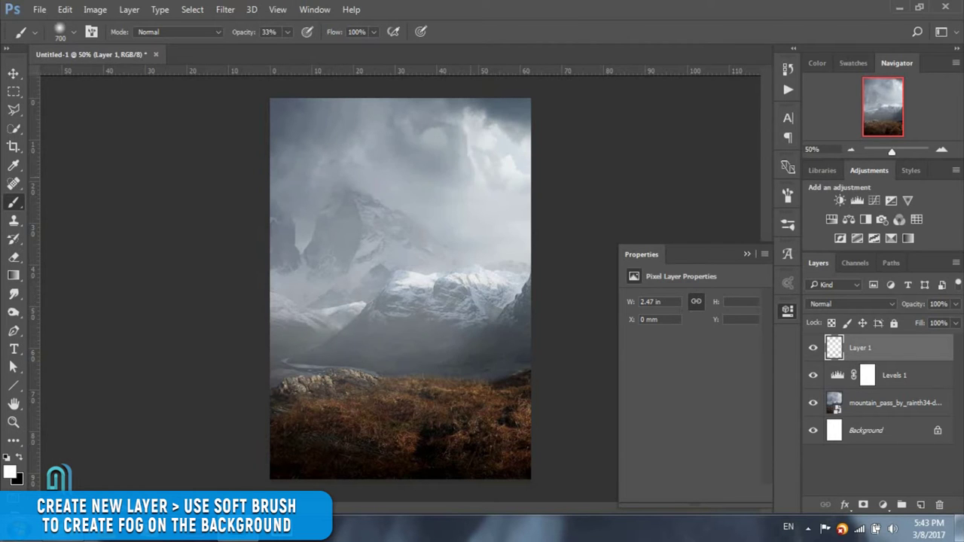
{"action": "left_click_drag", "start_coordinate": [392, 136], "coordinate": [301, 226]}
{"action": "left_click_drag", "start_coordinate": [451, 301], "coordinate": [497, 392]}
{"action": "left_click", "coordinate": [953, 323]}
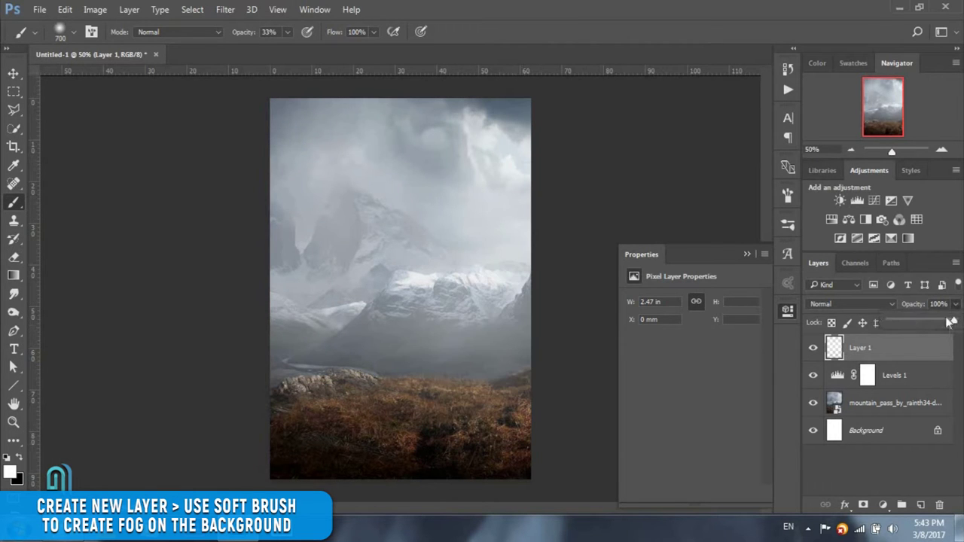
{"action": "left_click_drag", "start_coordinate": [939, 324], "coordinate": [904, 351]}
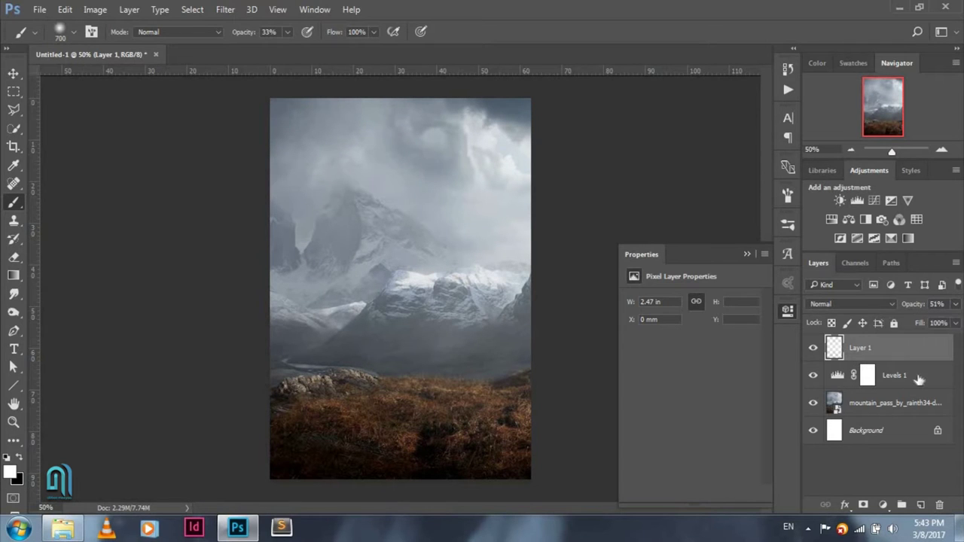
{"action": "left_click", "coordinate": [903, 376]}
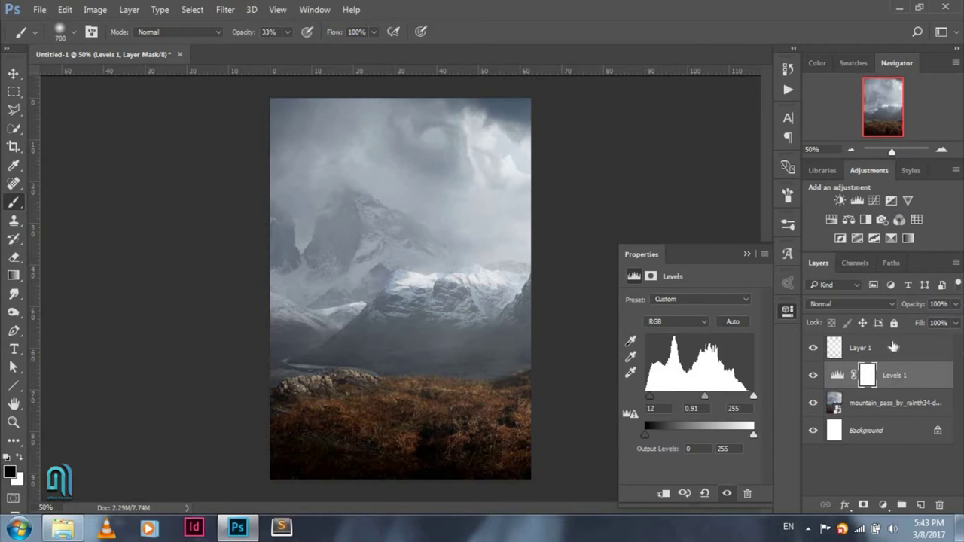
- Add a Curves 1 S-curve with lowered shadows and lifted highlights, then switch to model_png_2.psd
{"action": "left_click", "coordinate": [893, 347]}
{"action": "left_click", "coordinate": [882, 504]}
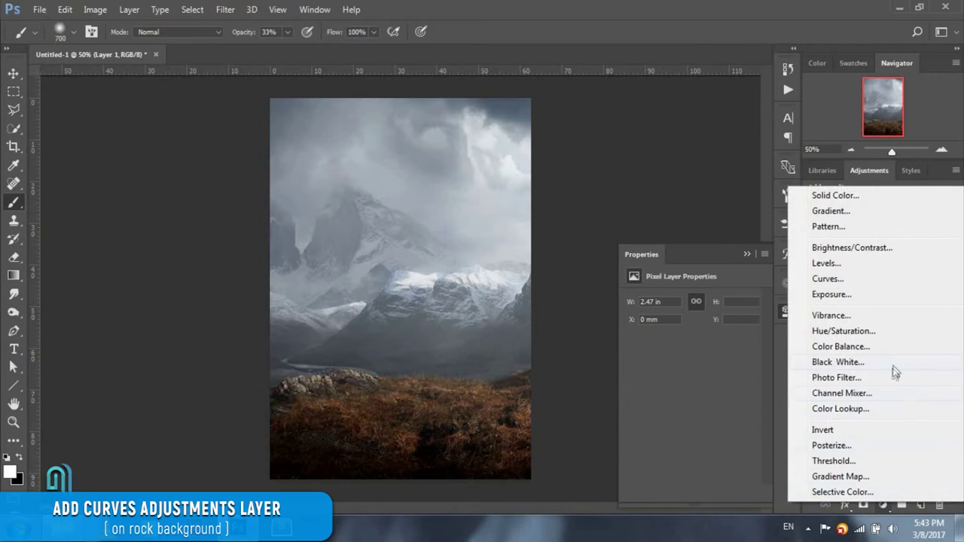
{"action": "left_click", "coordinate": [836, 280]}
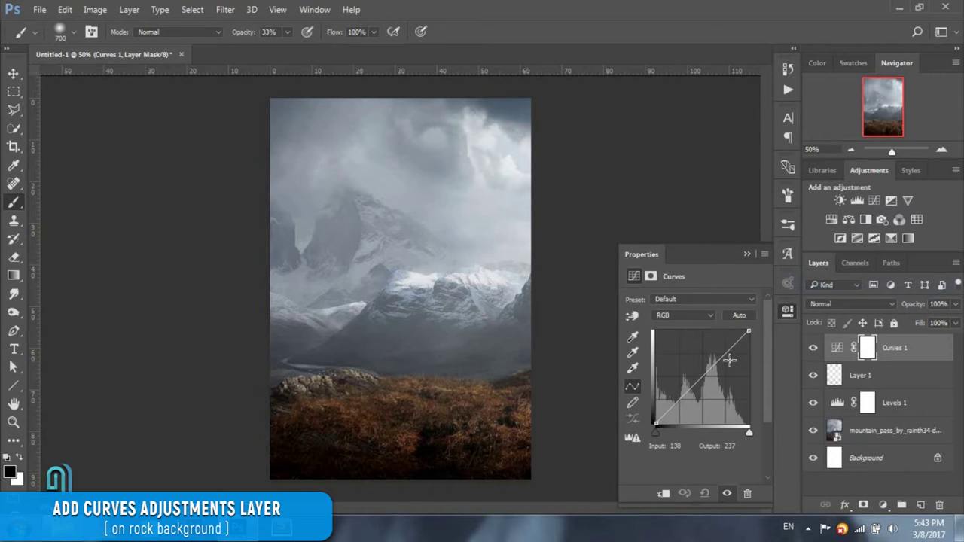
{"action": "left_click_drag", "start_coordinate": [725, 358], "coordinate": [724, 354]}
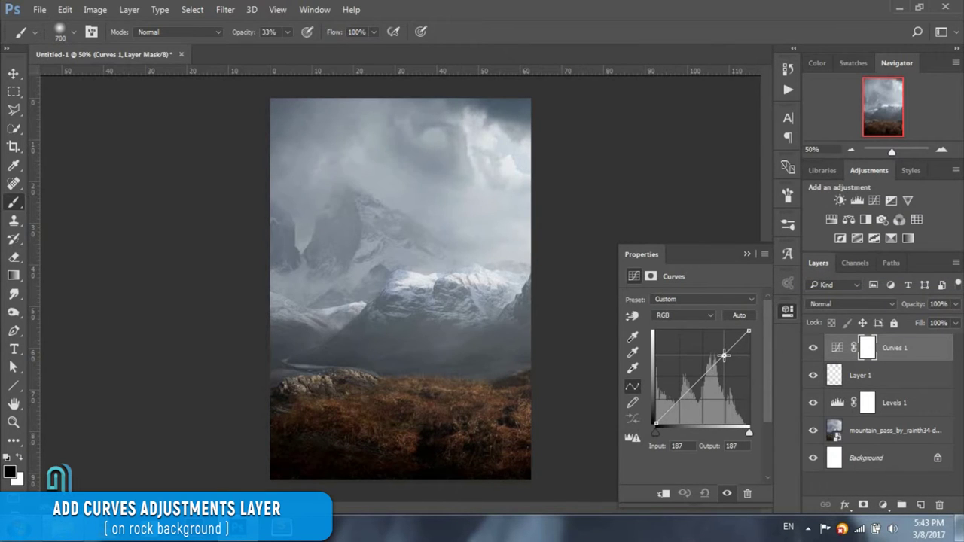
{"action": "left_click_drag", "start_coordinate": [683, 396], "coordinate": [682, 400]}
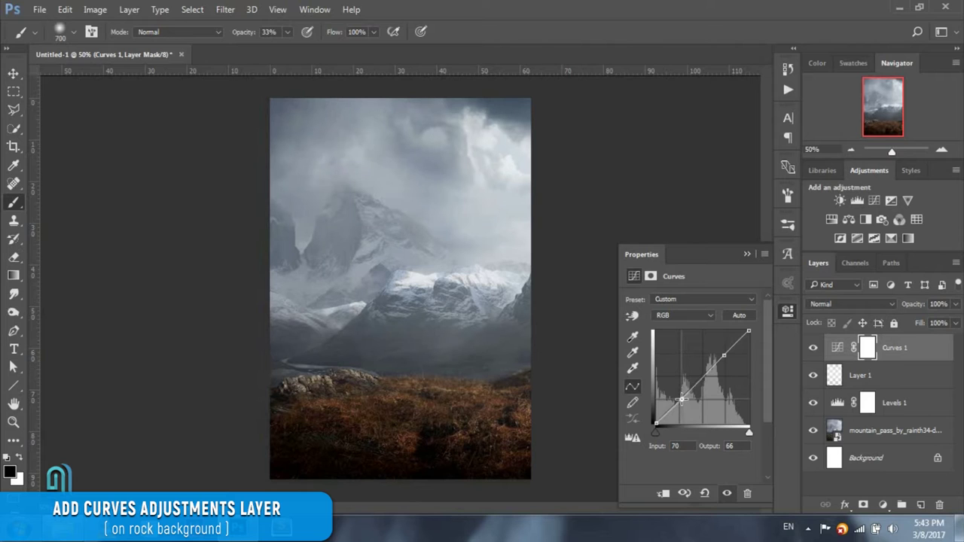
{"action": "left_click_drag", "start_coordinate": [722, 353], "coordinate": [722, 349]}
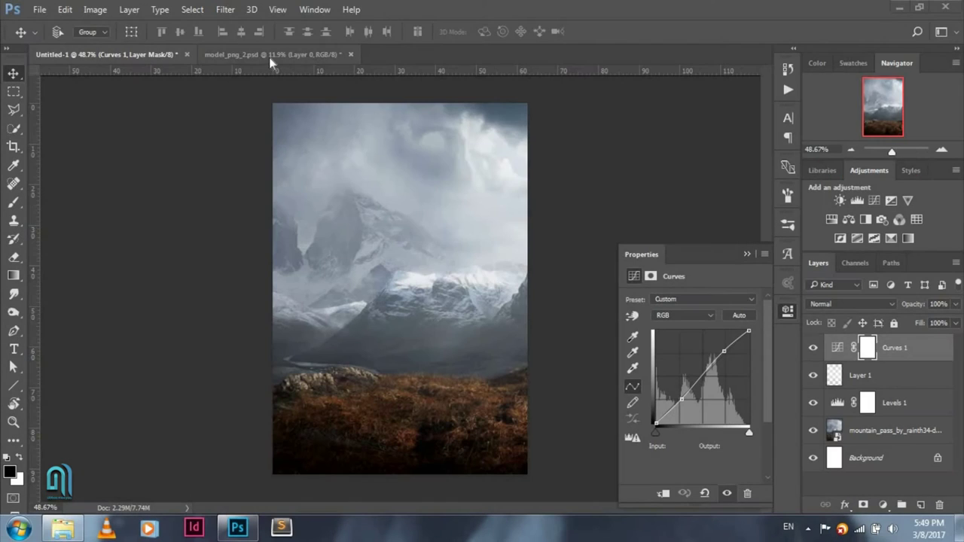
{"action": "left_click", "coordinate": [269, 57]}
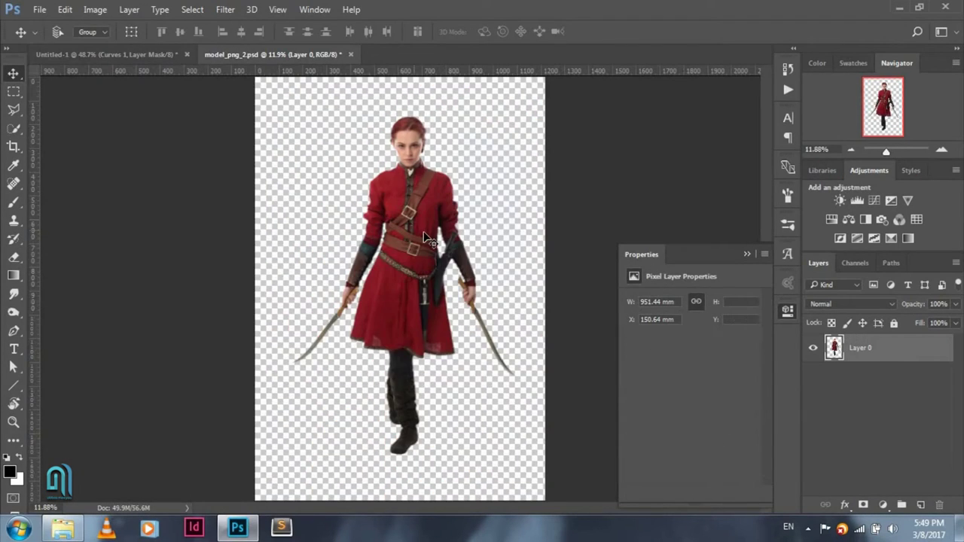
- Bring the red-clad model into the poster and roughly shrink and centre her
{"action": "left_click_drag", "start_coordinate": [424, 237], "coordinate": [392, 252]}
{"action": "key", "text": "ctrl+t"}
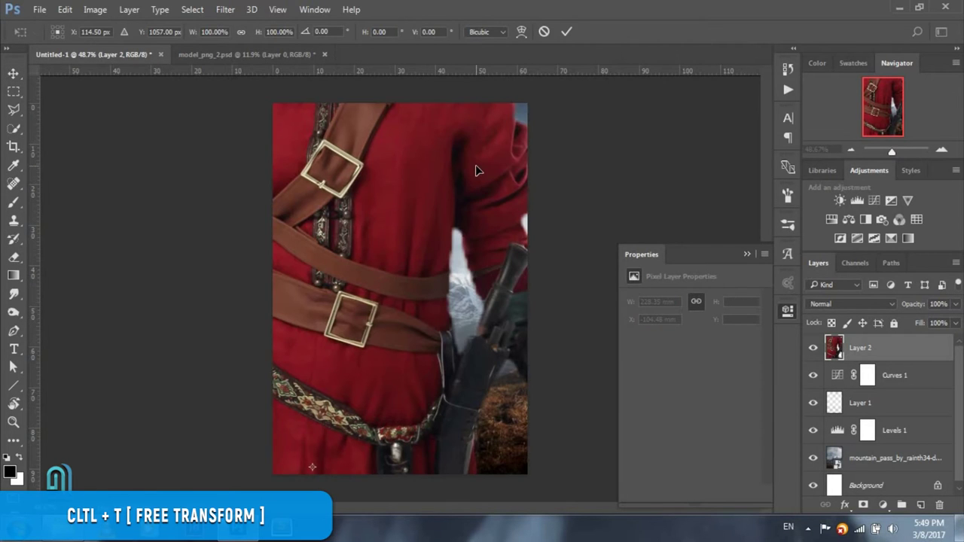
{"action": "key", "text": "ctrl+0"}
{"action": "left_click_drag", "start_coordinate": [507, 134], "coordinate": [414, 277]}
{"action": "left_click_drag", "start_coordinate": [380, 331], "coordinate": [403, 312]}
{"action": "mouse_move", "coordinate": [446, 254]}
{"action": "left_mouse_down"}
{"action": "mouse_move", "coordinate": [435, 245]}
{"action": "mouse_move", "coordinate": [415, 272]}
{"action": "left_mouse_up"}
{"action": "key", "text": "ctrl+0"}
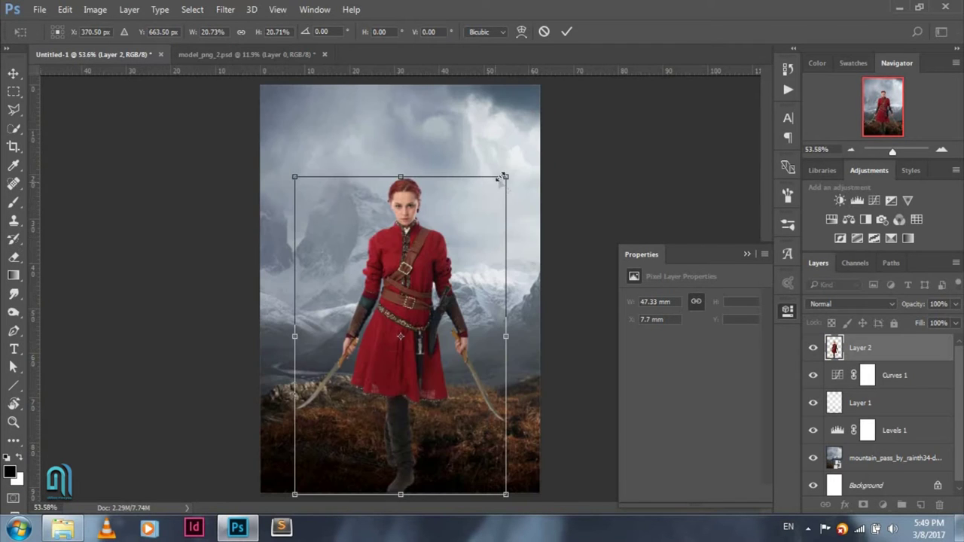
- Fine-tune the swordswoman to about 18% scale, centred on the hilltop, and commit
{"action": "left_click_drag", "start_coordinate": [486, 208], "coordinate": [478, 215]}
{"action": "left_click_drag", "start_coordinate": [444, 368], "coordinate": [444, 359]}
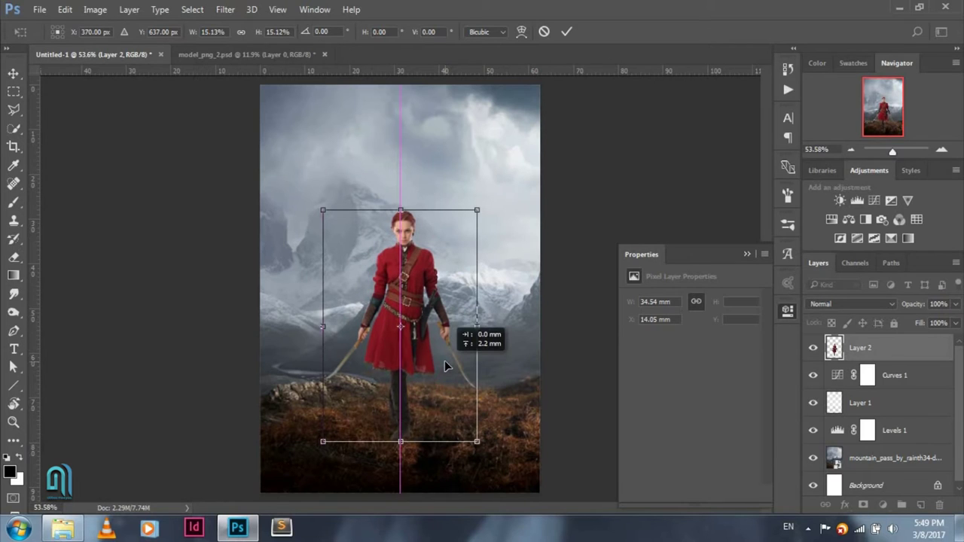
{"action": "left_click_drag", "start_coordinate": [476, 210], "coordinate": [485, 194]}
{"action": "left_click_drag", "start_coordinate": [434, 293], "coordinate": [424, 288]}
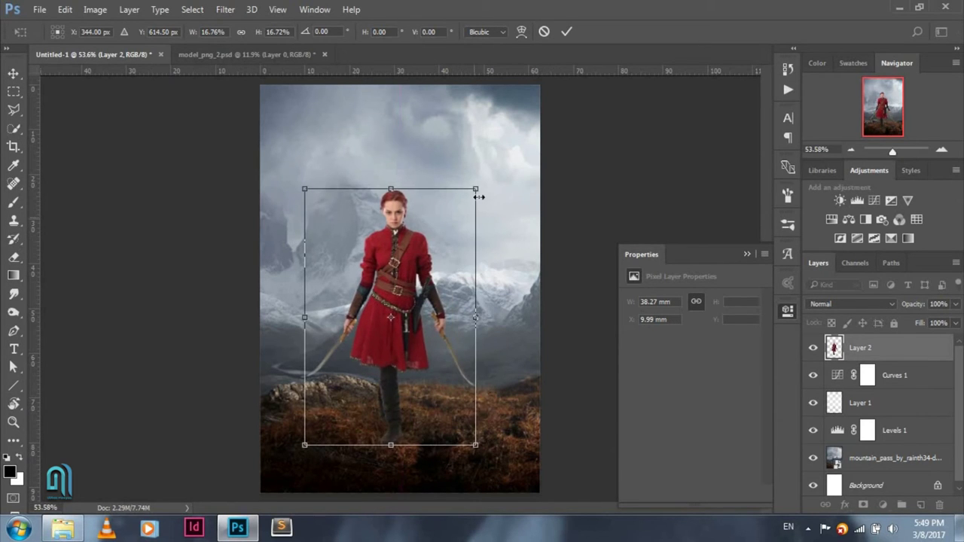
{"action": "left_click_drag", "start_coordinate": [486, 175], "coordinate": [499, 156]}
{"action": "left_click_drag", "start_coordinate": [444, 273], "coordinate": [448, 266]}
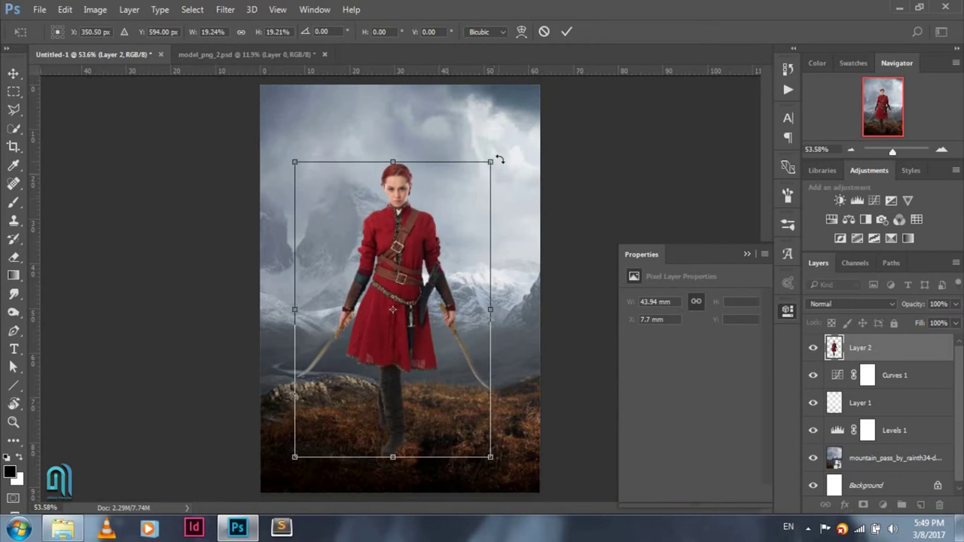
{"action": "left_click_drag", "start_coordinate": [493, 162], "coordinate": [480, 175]}
{"action": "left_click_drag", "start_coordinate": [440, 265], "coordinate": [441, 259]}
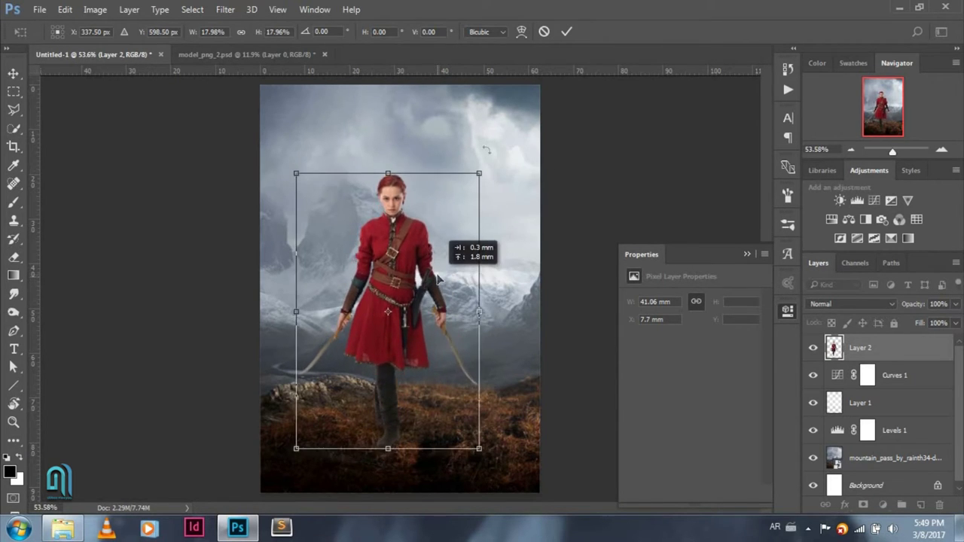
{"action": "left_click_drag", "start_coordinate": [401, 311], "coordinate": [406, 311]}
{"action": "left_click", "coordinate": [565, 32]}
- Add a new layer above Curves 1 and set a soft round brush at 68% opacity
{"action": "left_click", "coordinate": [919, 378]}
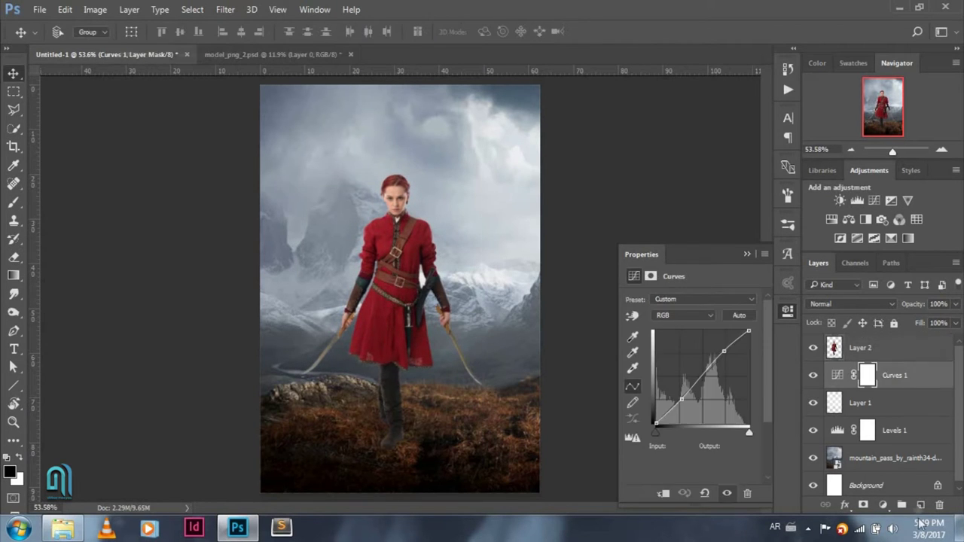
{"action": "left_click", "coordinate": [920, 504]}
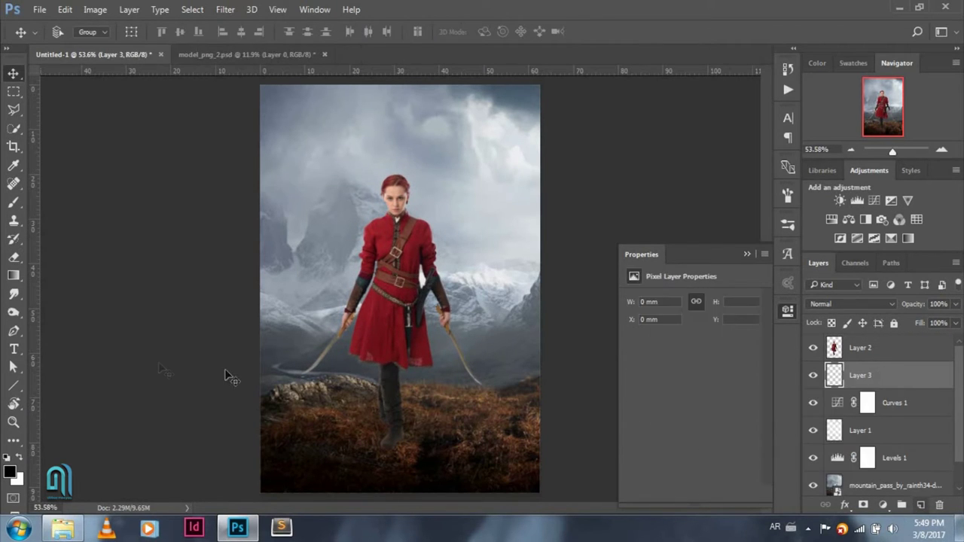
{"action": "left_click", "coordinate": [14, 204]}
{"action": "left_click", "coordinate": [75, 32]}
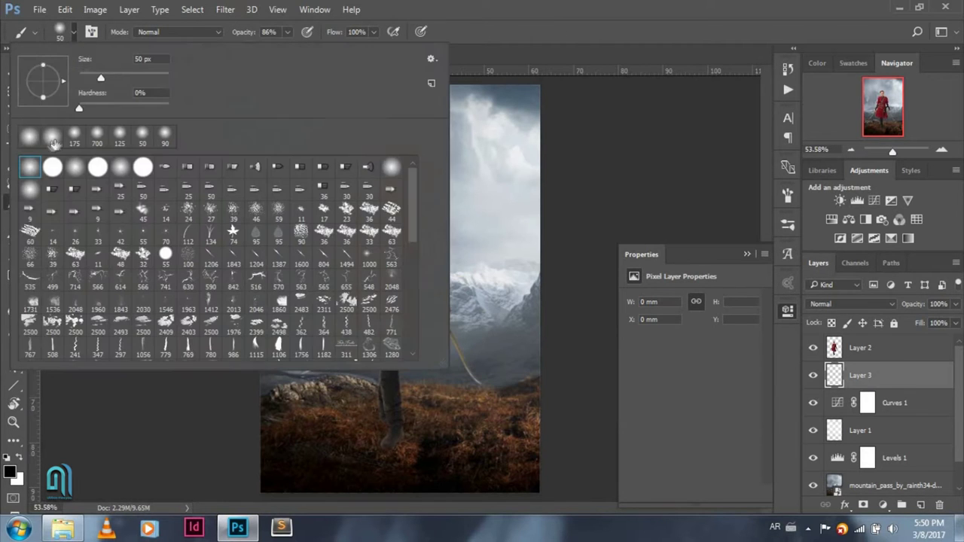
{"action": "left_click", "coordinate": [433, 6]}
{"action": "left_click", "coordinate": [286, 32]}
{"action": "left_click_drag", "start_coordinate": [286, 47], "coordinate": [276, 47]}
- Zoom in on her boots and paint dark ground shadows around them
{"action": "key", "text": "z"}
{"action": "mouse_move", "coordinate": [415, 454]}
{"action": "left_mouse_down"}
{"action": "mouse_move", "coordinate": [469, 462]}
{"action": "mouse_move", "coordinate": [390, 295]}
{"action": "mouse_move", "coordinate": [370, 152]}
{"action": "left_mouse_up"}
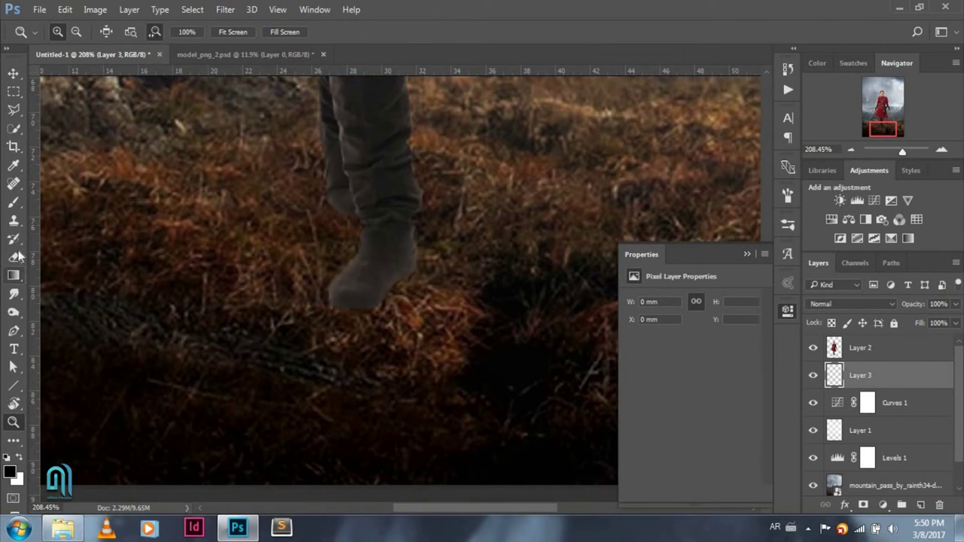
{"action": "key", "text": "b"}
{"action": "left_click_drag", "start_coordinate": [367, 262], "coordinate": [372, 310]}
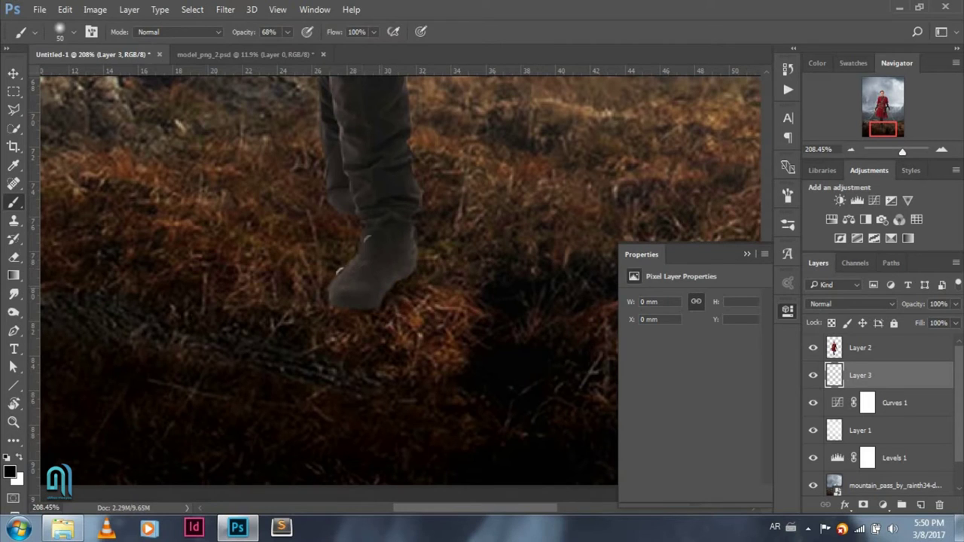
{"action": "mouse_move", "coordinate": [319, 244]}
{"action": "left_mouse_down"}
{"action": "mouse_move", "coordinate": [387, 260]}
{"action": "mouse_move", "coordinate": [403, 184]}
{"action": "mouse_move", "coordinate": [420, 218]}
{"action": "mouse_move", "coordinate": [412, 259]}
{"action": "left_mouse_up"}
{"action": "mouse_move", "coordinate": [308, 282]}
{"action": "left_mouse_down"}
{"action": "mouse_move", "coordinate": [354, 320]}
{"action": "mouse_move", "coordinate": [312, 275]}
{"action": "mouse_move", "coordinate": [332, 282]}
{"action": "left_mouse_up"}
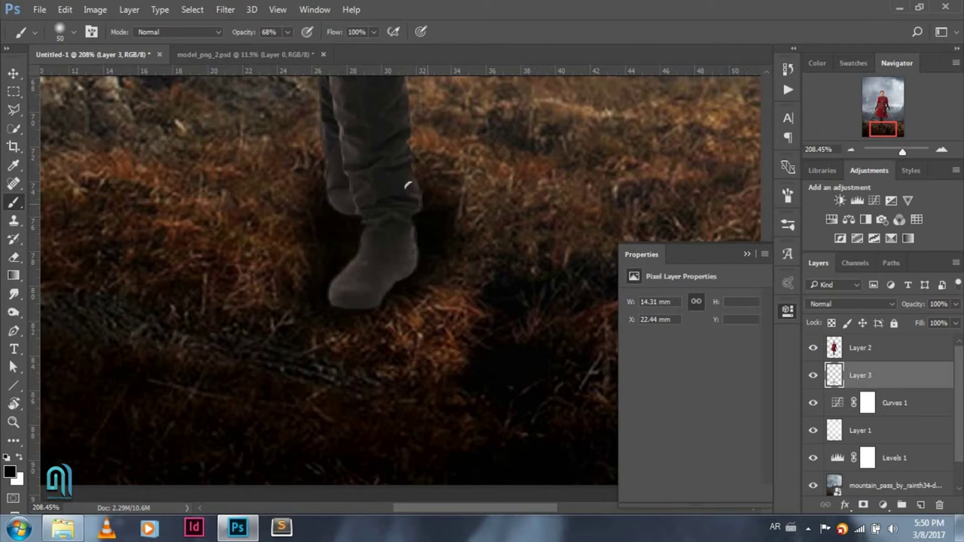
{"action": "key", "text": "ctrl+0"}
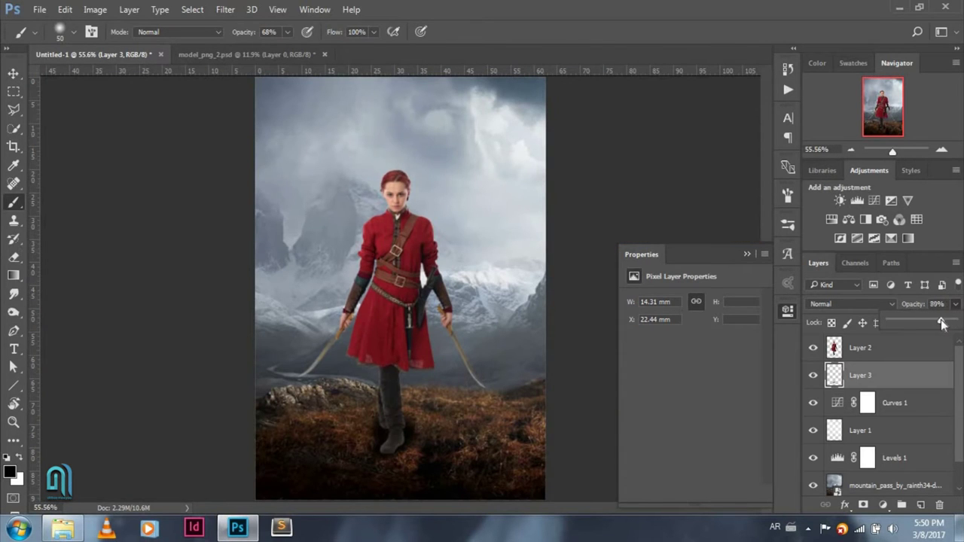
- Duplicate Layer 2 and give the copy a black #000000 Color Overlay
{"action": "left_click", "coordinate": [909, 352]}
{"action": "key", "text": "ctrl+j"}
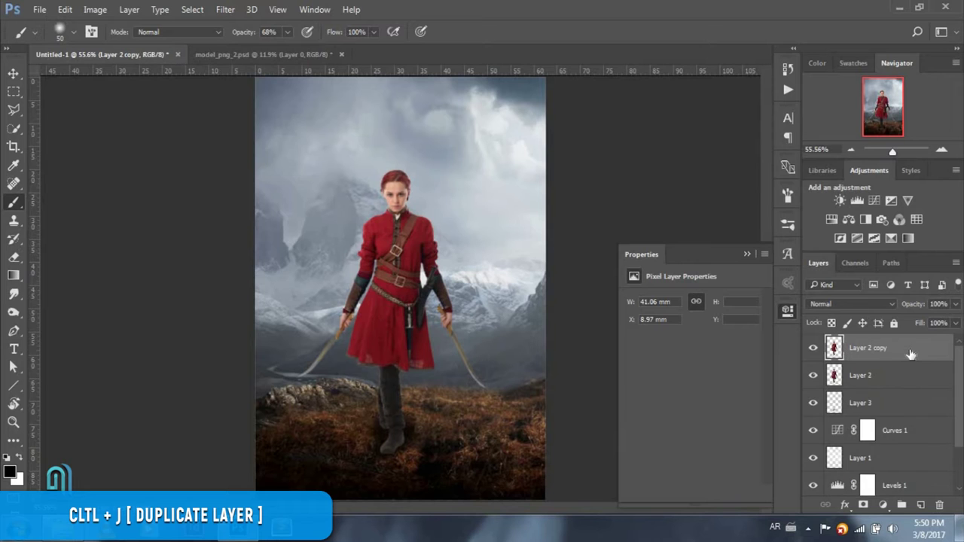
{"action": "right_click", "coordinate": [913, 353]}
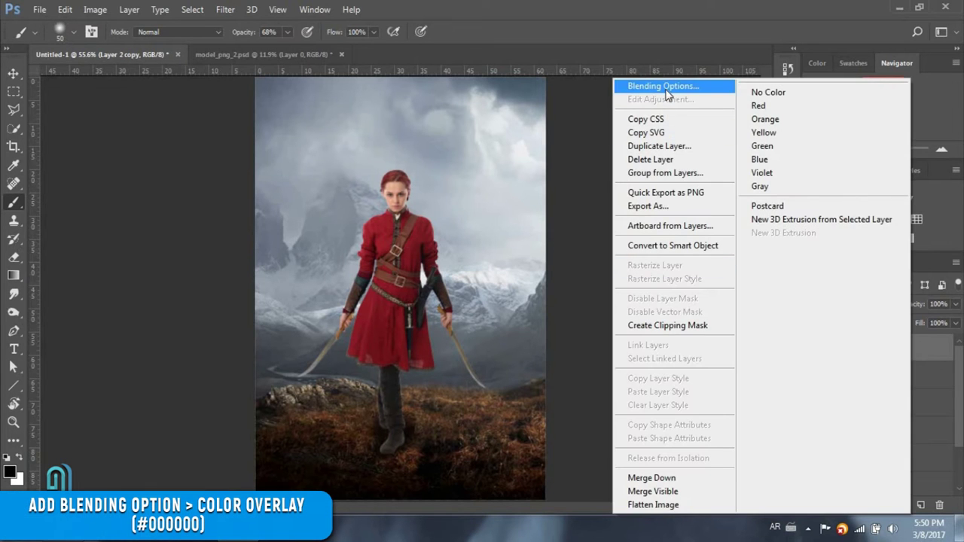
{"action": "left_click", "coordinate": [667, 90]}
{"action": "left_click", "coordinate": [253, 263]}
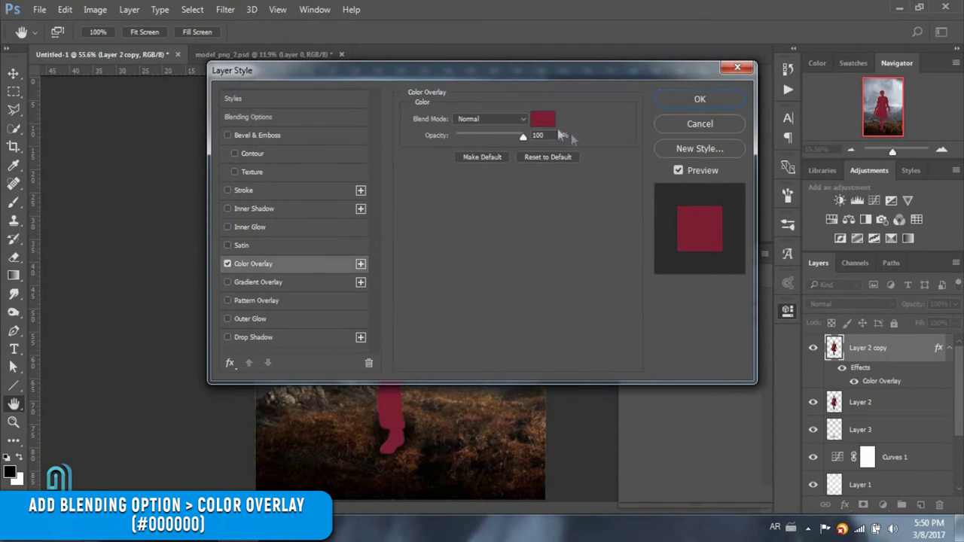
{"action": "left_click", "coordinate": [541, 118]}
{"action": "left_click", "coordinate": [564, 311]}
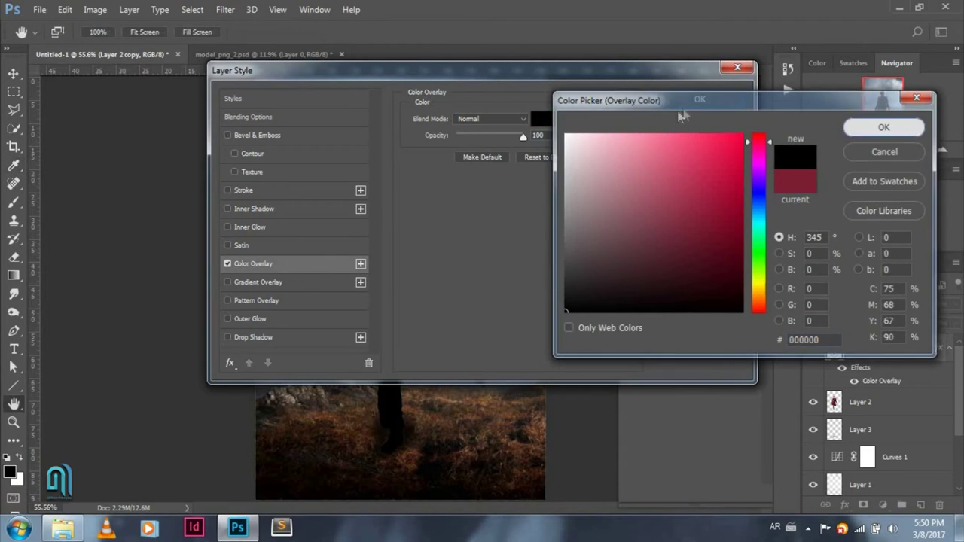
{"action": "left_click", "coordinate": [884, 127]}
{"action": "left_click", "coordinate": [850, 97]}
- Flip the black silhouette vertically and move it down beneath her feet
{"action": "key", "text": "ctrl+t"}
{"action": "right_click", "coordinate": [422, 320]}
{"action": "left_click", "coordinate": [490, 308]}
{"action": "left_click_drag", "start_coordinate": [444, 251], "coordinate": [443, 519]}
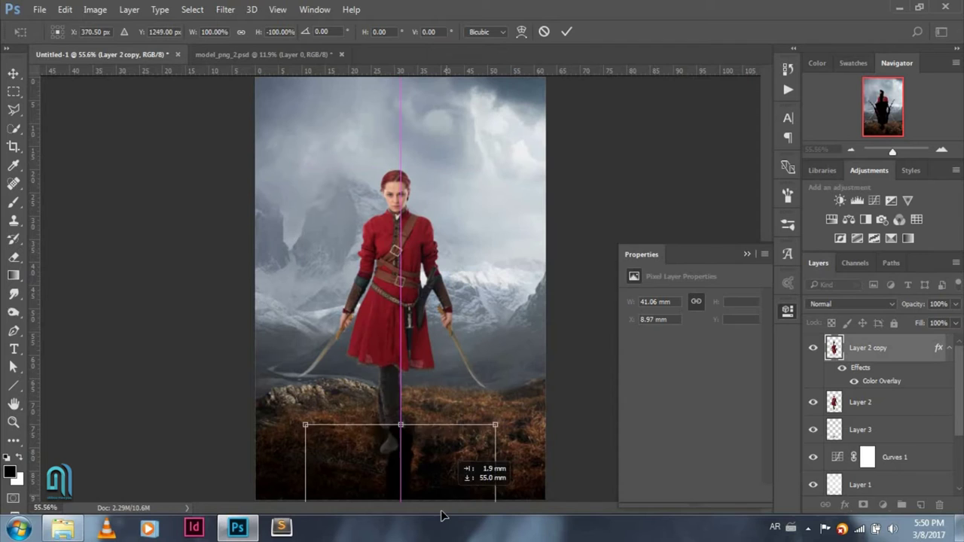
{"action": "key", "text": "shift+Down"}
{"action": "key", "text": "shift+Down"}
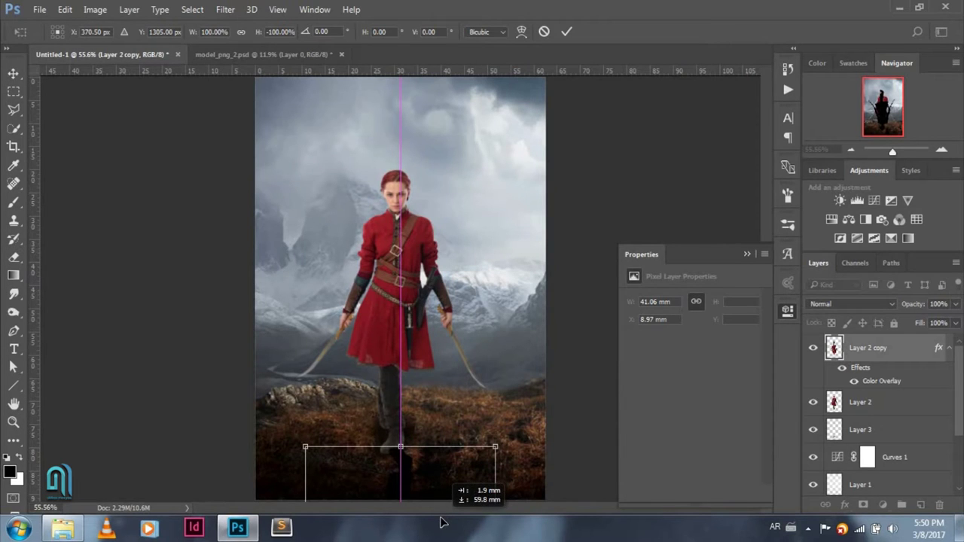
{"action": "key", "text": "shift+Left"}
{"action": "key", "text": "shift+Left"}
{"action": "key", "text": "ctrl+0"}
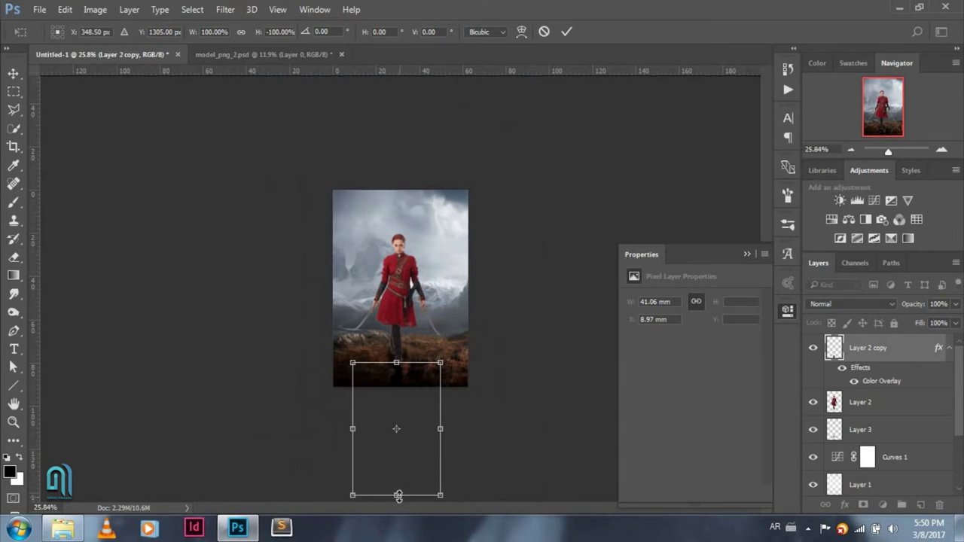
- Skew the silhouette about 42° and squash it to roughly 36% height
{"action": "mouse_move", "coordinate": [427, 494]}
{"action": "left_mouse_down"}
{"action": "mouse_move", "coordinate": [484, 458]}
{"action": "mouse_move", "coordinate": [450, 387]}
{"action": "left_mouse_up"}
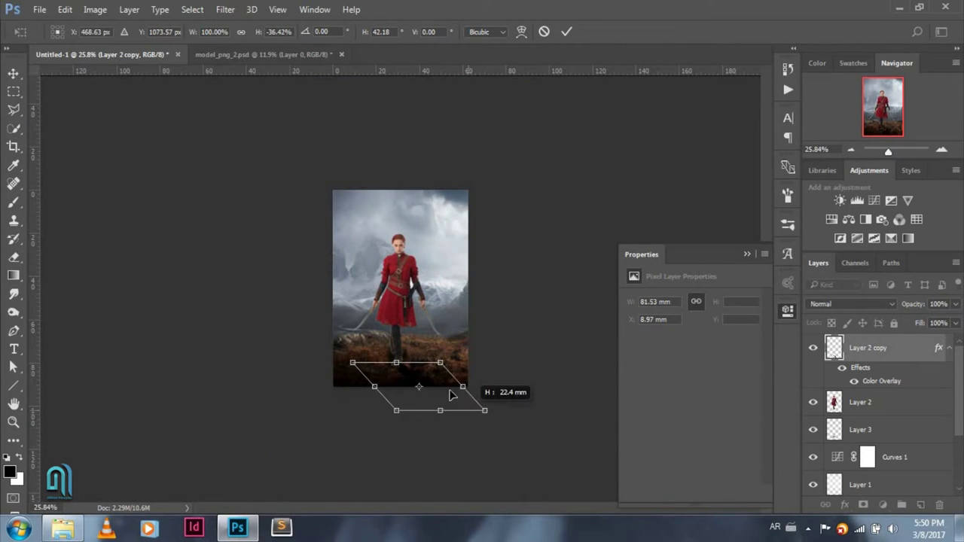
{"action": "left_click", "coordinate": [566, 31]}
{"action": "key", "text": "b"}
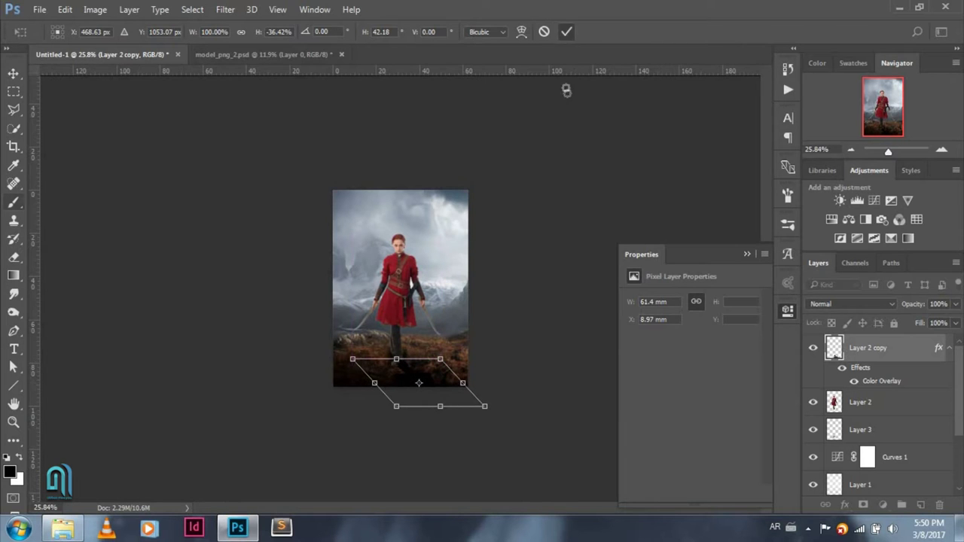
{"action": "key", "text": "ctrl+0"}
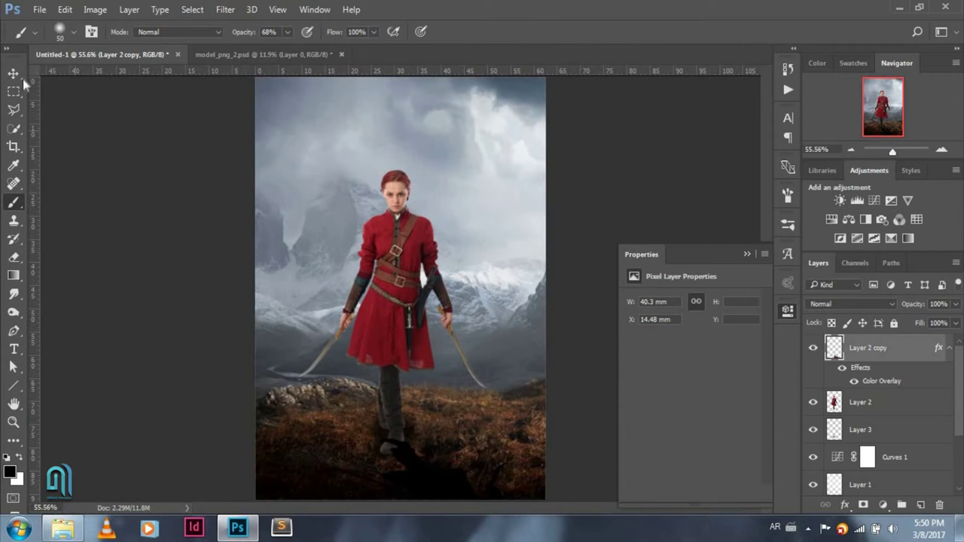
{"action": "left_click", "coordinate": [13, 73]}
- Move the shadow layer beneath Layer 2 and apply an 8.4-pixel Gaussian Blur
{"action": "left_click_drag", "start_coordinate": [885, 364], "coordinate": [885, 416]}
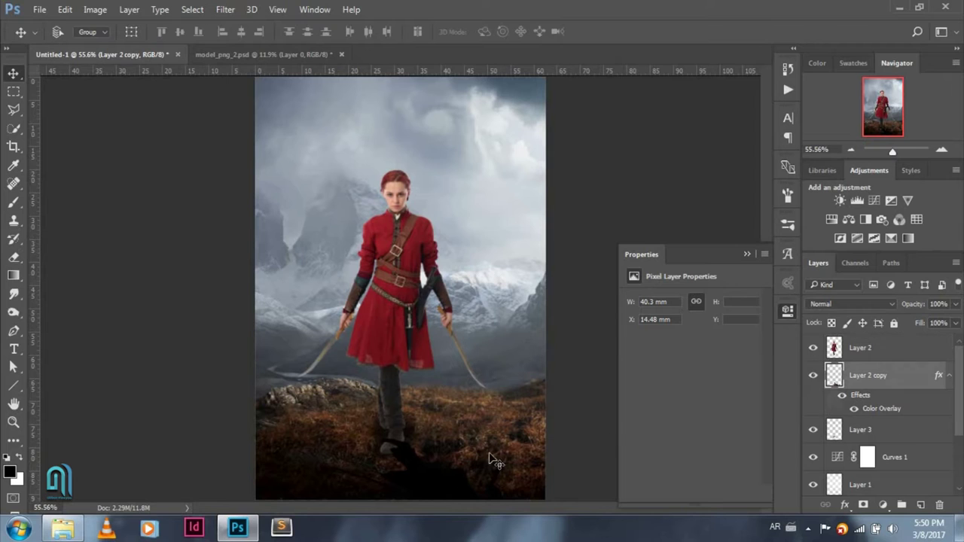
{"action": "left_click_drag", "start_coordinate": [430, 485], "coordinate": [431, 470]}
{"action": "left_click", "coordinate": [225, 9]}
{"action": "left_click", "coordinate": [452, 220]}
{"action": "left_click_drag", "start_coordinate": [645, 304], "coordinate": [654, 312]}
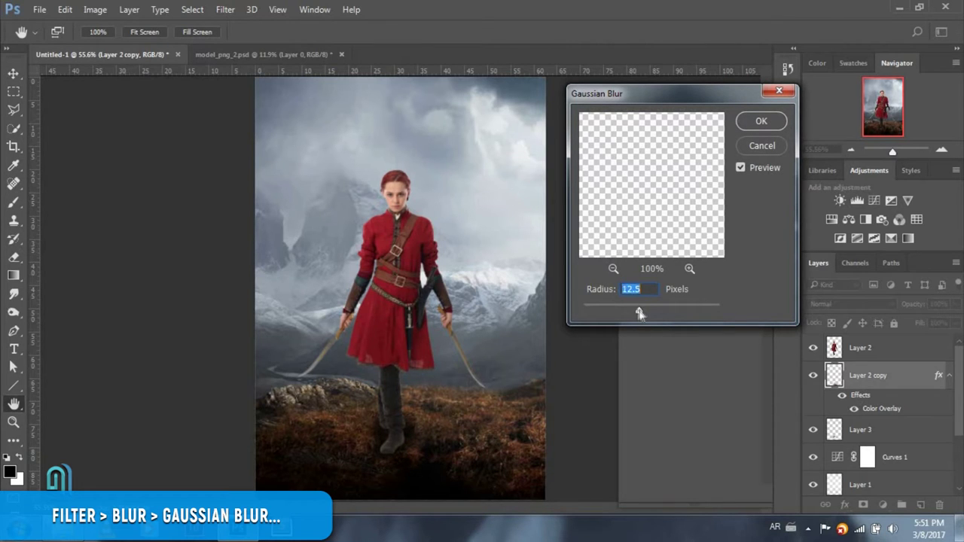
{"action": "left_click_drag", "start_coordinate": [636, 309], "coordinate": [632, 310]}
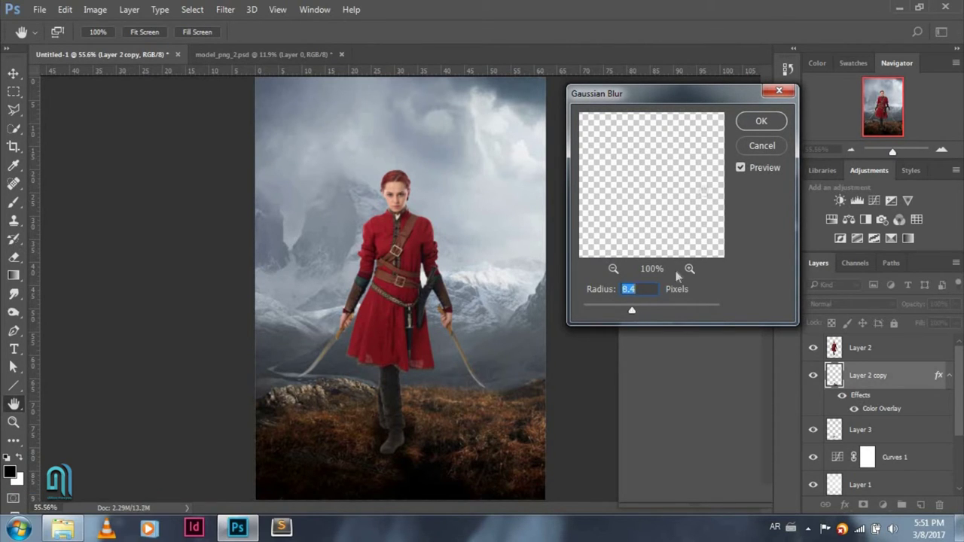
{"action": "left_click", "coordinate": [761, 122]}
- Dab extra shadow by her feet and set the shadow layer to Multiply at 70% opacity
{"action": "left_click", "coordinate": [955, 304]}
{"action": "mouse_move", "coordinate": [950, 322]}
{"action": "left_mouse_down"}
{"action": "mouse_move", "coordinate": [930, 324]}
{"action": "mouse_move", "coordinate": [928, 360]}
{"action": "left_mouse_up"}
{"action": "left_click", "coordinate": [14, 202]}
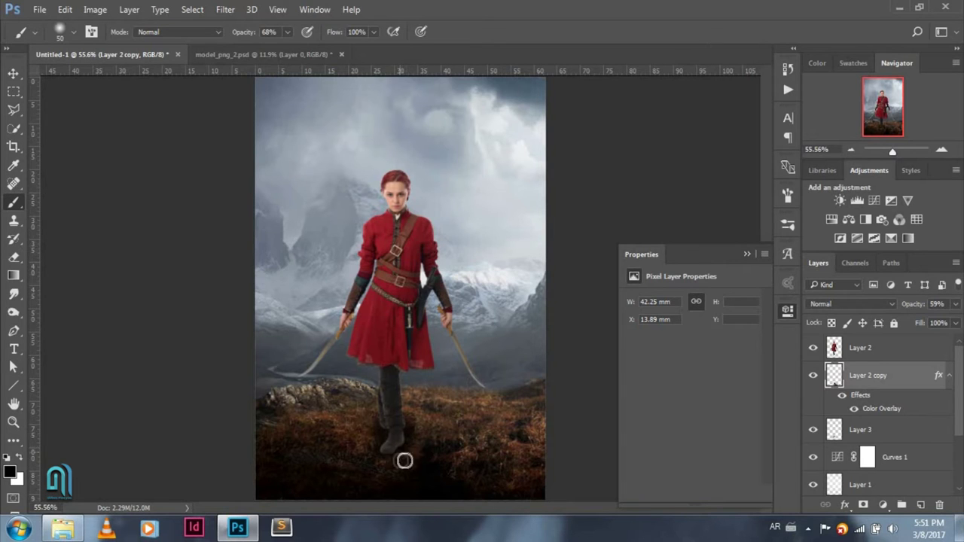
{"action": "left_click", "coordinate": [422, 457]}
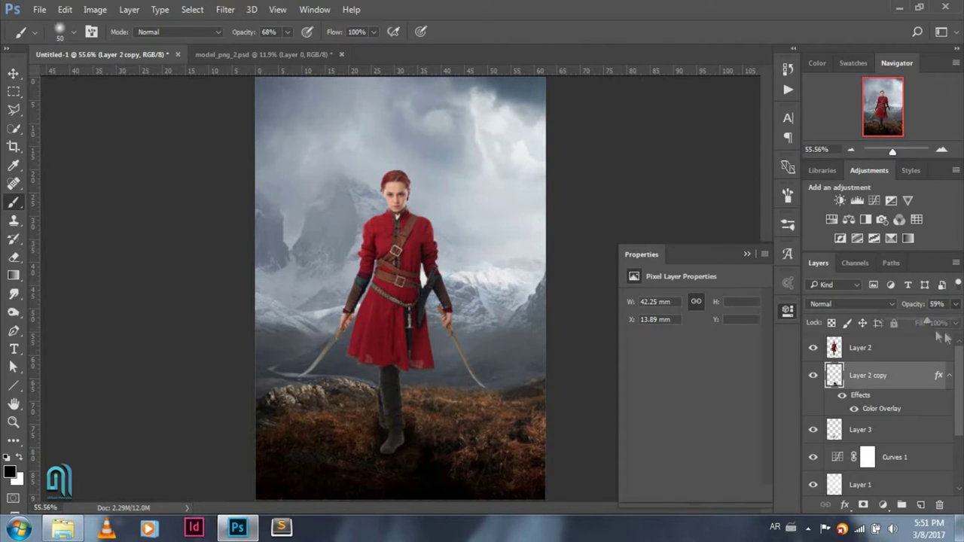
{"action": "left_click", "coordinate": [384, 463]}
{"action": "left_click", "coordinate": [952, 304]}
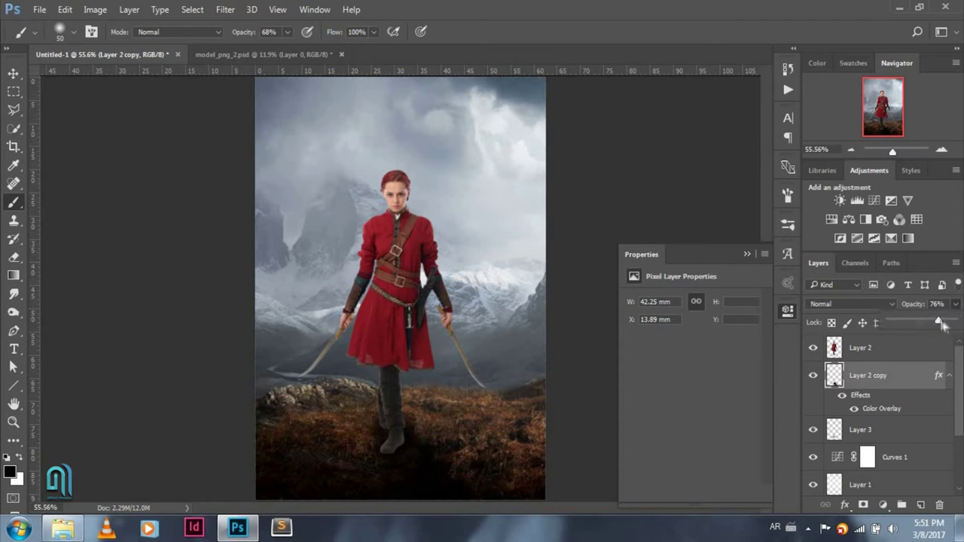
{"action": "left_click", "coordinate": [858, 305]}
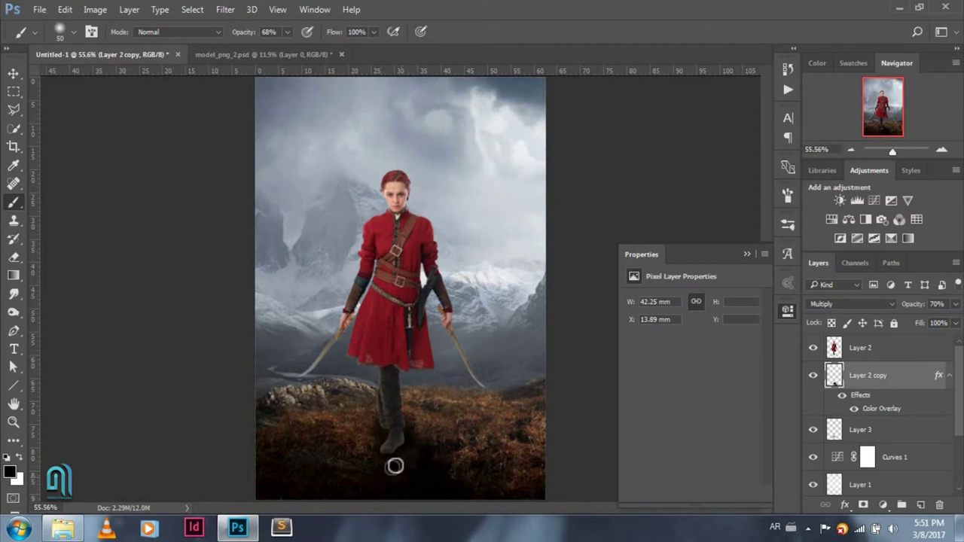
{"action": "left_click", "coordinate": [894, 351]}
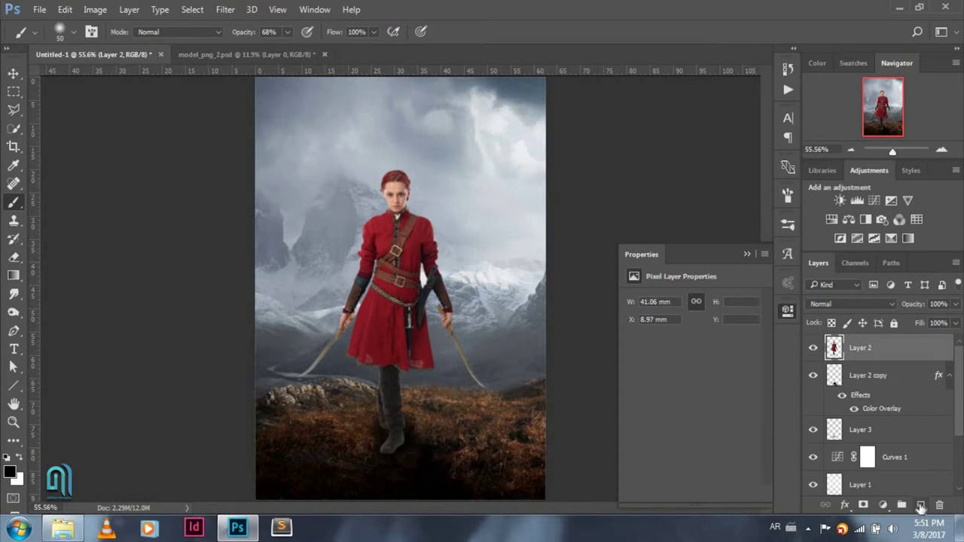
- Paint the boots darker on a new clipped layer and lower that layer's opacity slightly
{"action": "left_click", "coordinate": [920, 506]}
{"action": "right_click", "coordinate": [894, 350]}
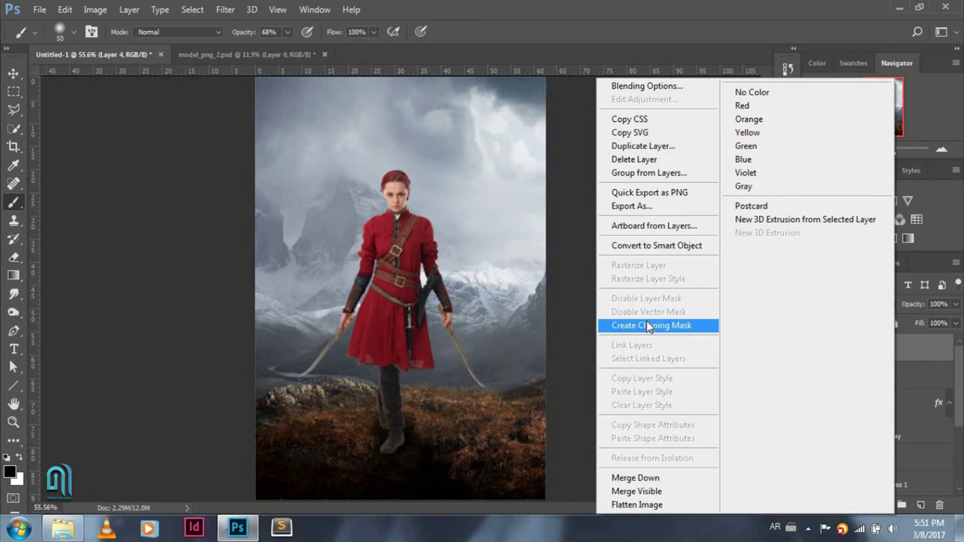
{"action": "left_click", "coordinate": [648, 325]}
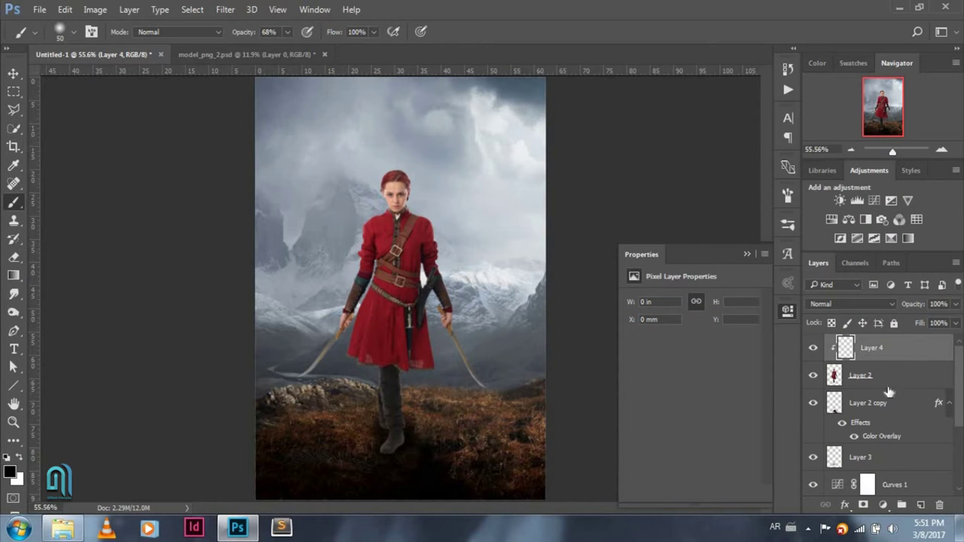
{"action": "key", "text": "bracketright"}
{"action": "key", "text": "bracketright"}
{"action": "key", "text": "bracketright"}
{"action": "left_click_drag", "start_coordinate": [385, 375], "coordinate": [392, 440]}
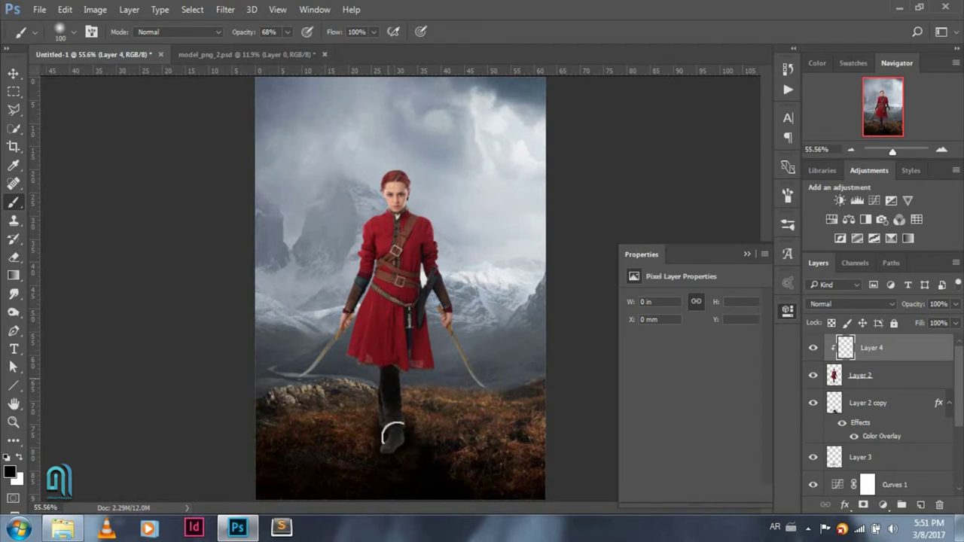
{"action": "left_click", "coordinate": [954, 305]}
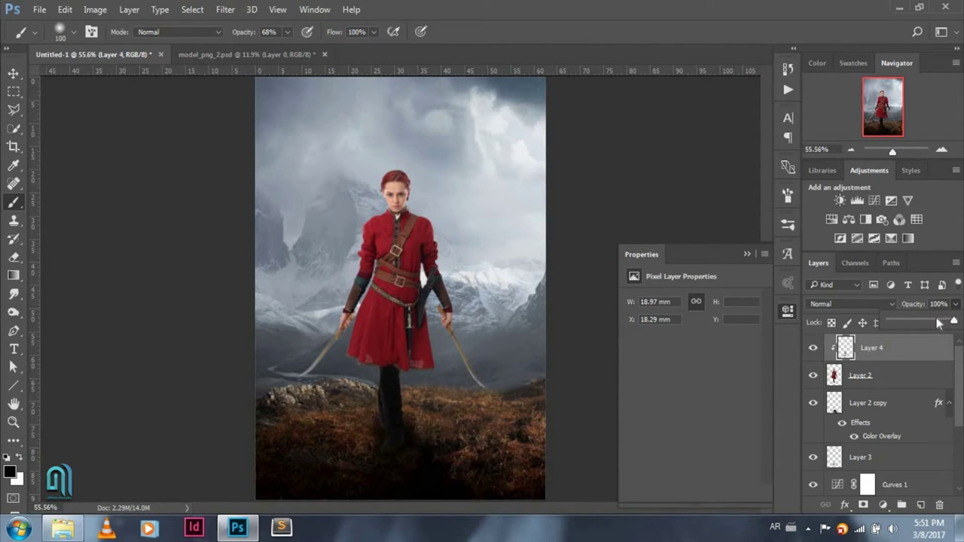
{"action": "left_click_drag", "start_coordinate": [918, 323], "coordinate": [911, 323]}
- Add a clipped Levels layer adjusting RGB, Red and Blue (7, 1.19, 245) at 58% opacity
{"action": "left_click", "coordinate": [883, 504]}
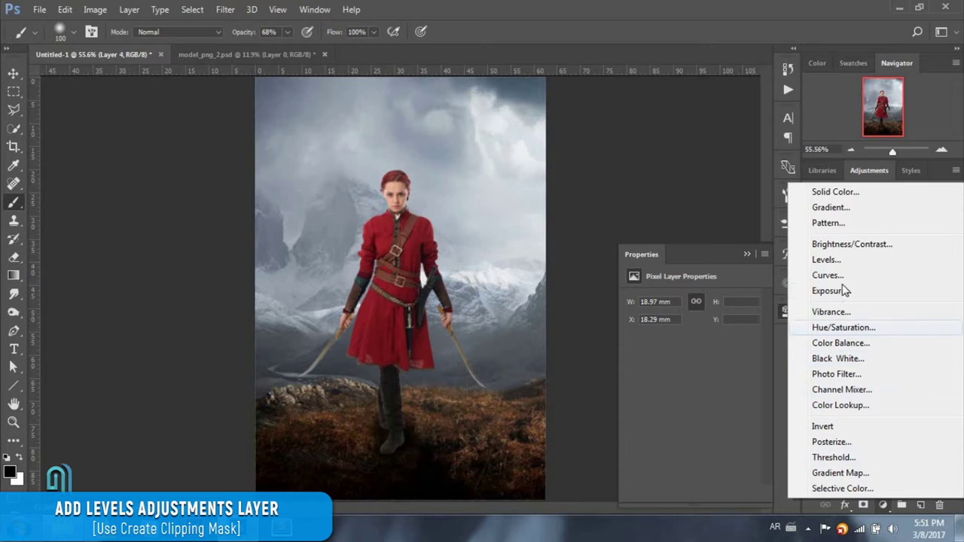
{"action": "left_click", "coordinate": [837, 260]}
{"action": "left_click", "coordinate": [662, 492]}
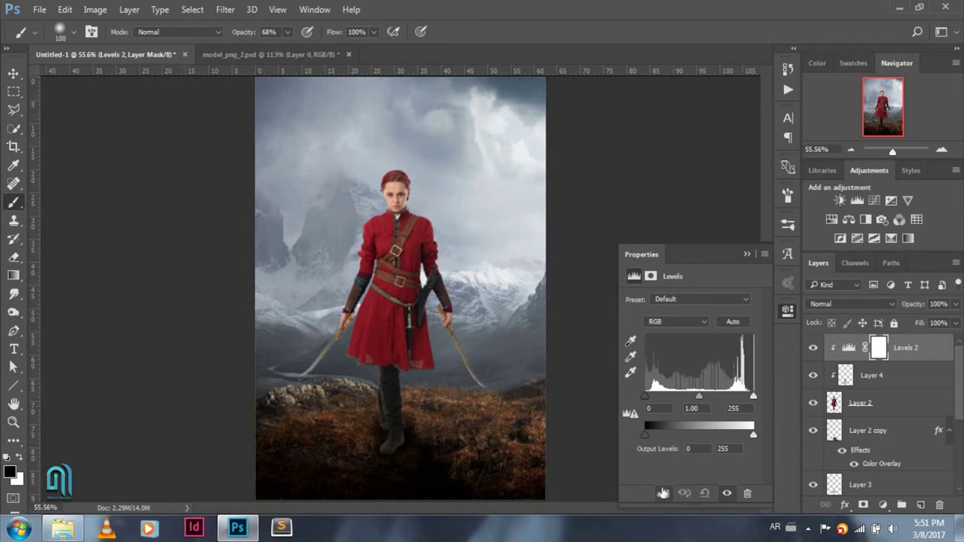
{"action": "left_click_drag", "start_coordinate": [652, 400], "coordinate": [654, 401]}
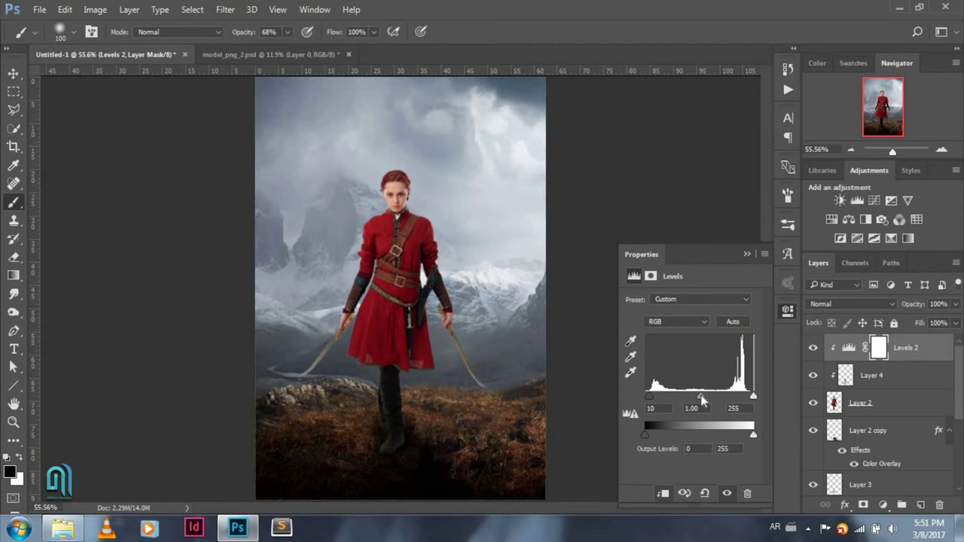
{"action": "left_click", "coordinate": [680, 324]}
{"action": "left_click", "coordinate": [678, 342]}
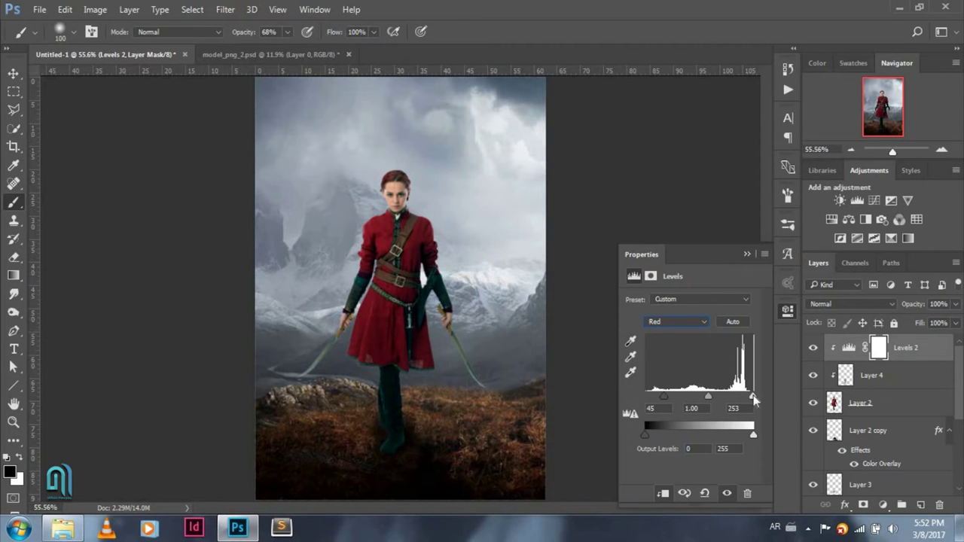
{"action": "left_click", "coordinate": [689, 320]}
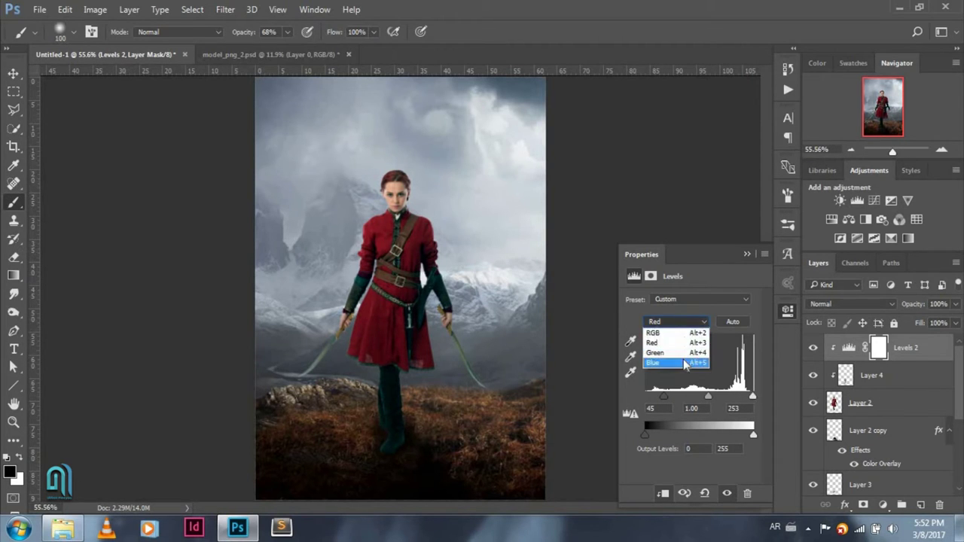
{"action": "left_click", "coordinate": [681, 358]}
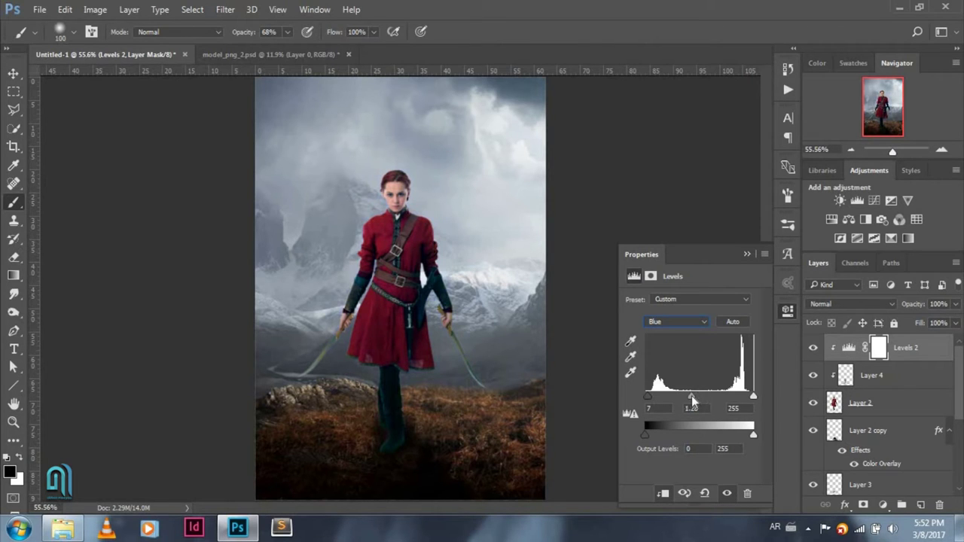
{"action": "left_click_drag", "start_coordinate": [752, 397], "coordinate": [745, 397]}
{"action": "left_click", "coordinate": [954, 304]}
{"action": "left_click_drag", "start_coordinate": [955, 322], "coordinate": [925, 322]}
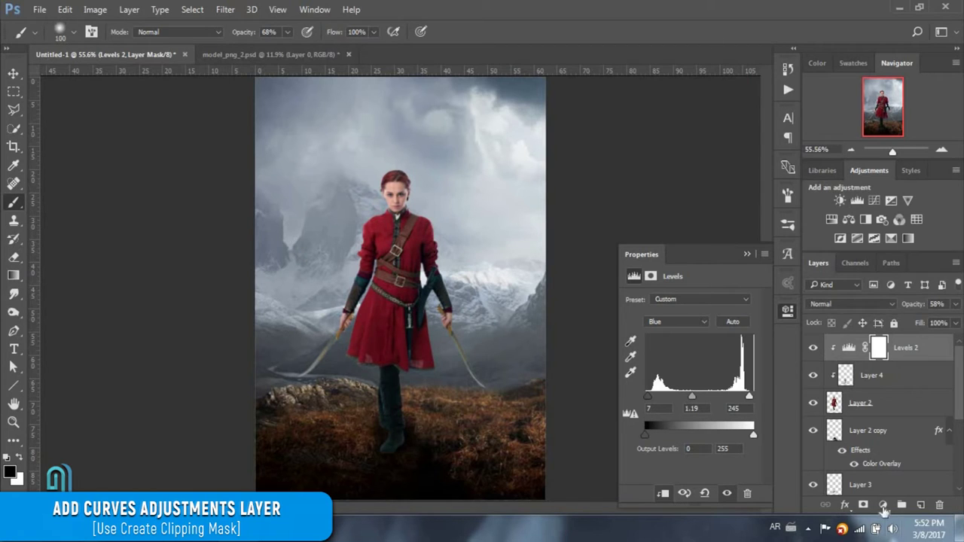
- Add a clipped Curves adjustment with its curve pulled down to darken
{"action": "left_click", "coordinate": [882, 505]}
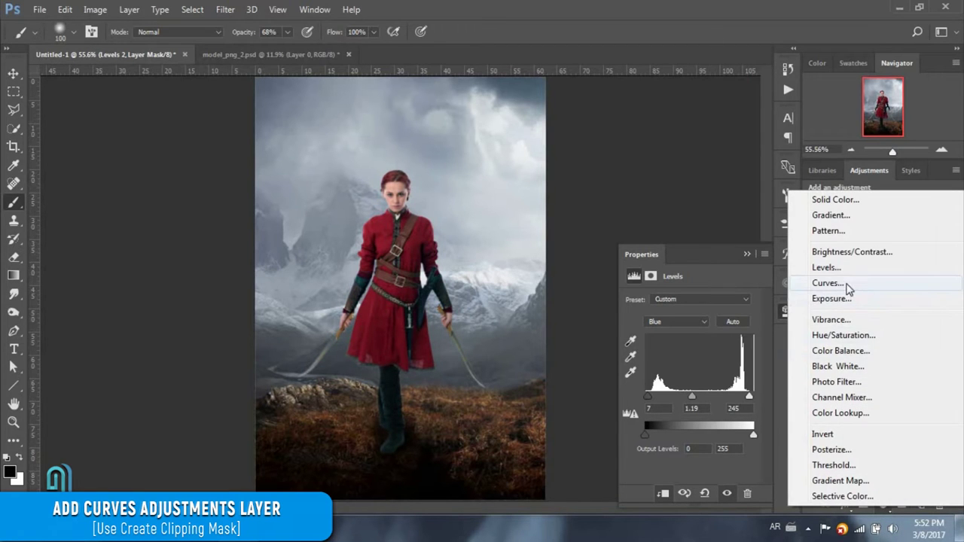
{"action": "left_click", "coordinate": [828, 283]}
{"action": "left_click_drag", "start_coordinate": [726, 364], "coordinate": [724, 372]}
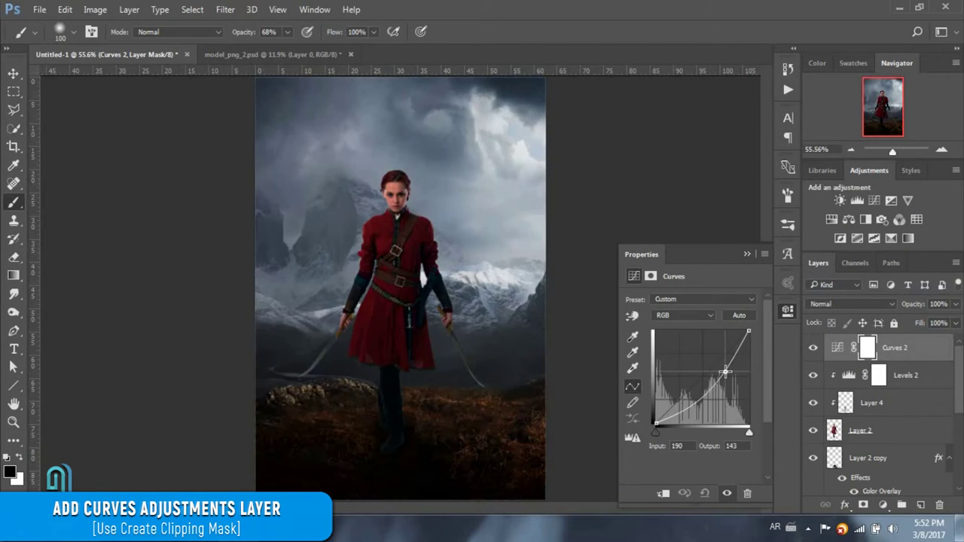
{"action": "left_click", "coordinate": [663, 494]}
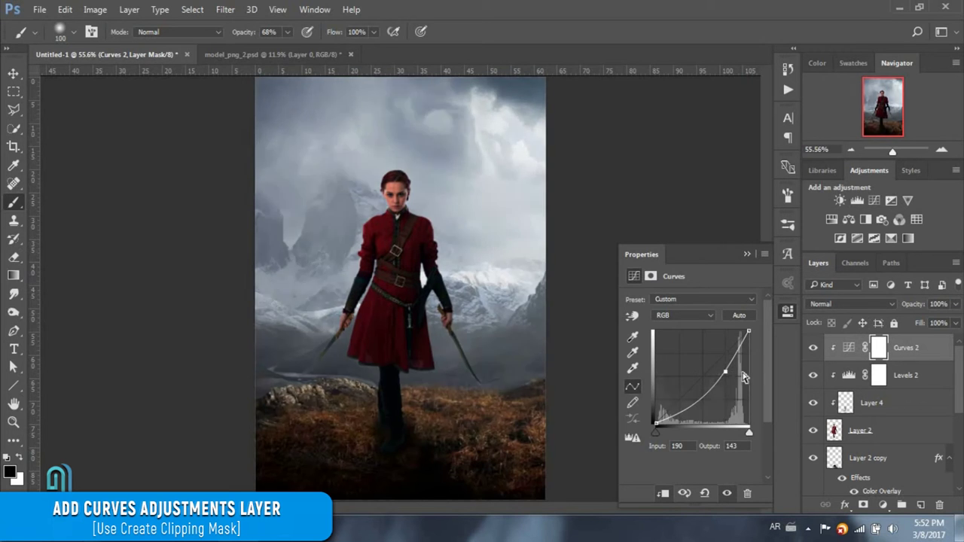
{"action": "left_click_drag", "start_coordinate": [724, 371], "coordinate": [725, 372]}
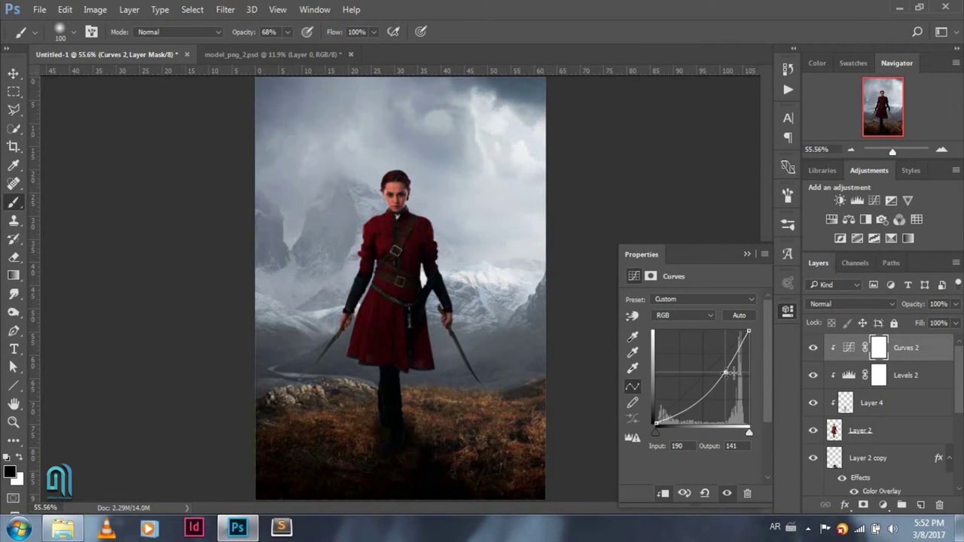
- Invert the Curves mask, paint white at 58% over the dress and torso, and set 66% opacity
{"action": "left_click", "coordinate": [878, 347]}
{"action": "left_click", "coordinate": [102, 12]}
{"action": "mouse_move", "coordinate": [116, 45]}
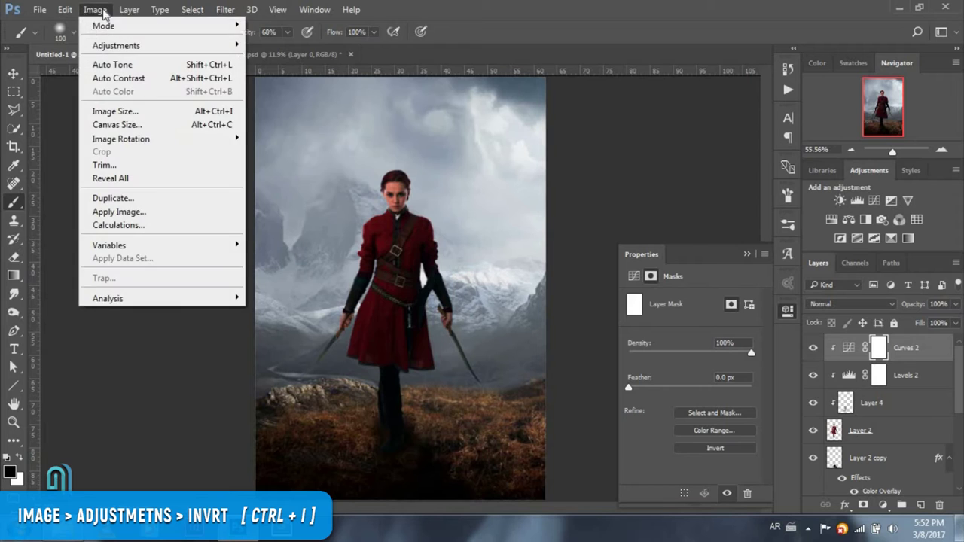
{"action": "left_click", "coordinate": [291, 206]}
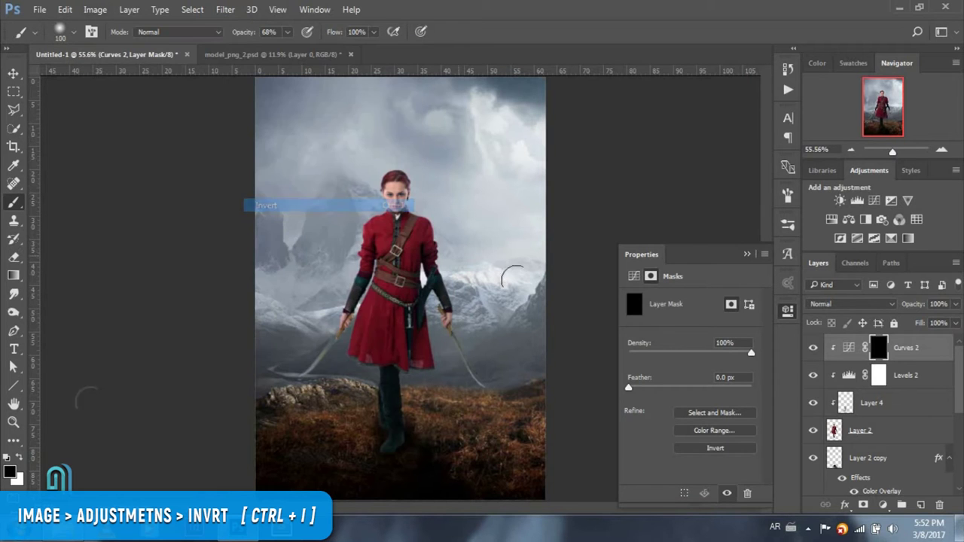
{"action": "left_click", "coordinate": [18, 459]}
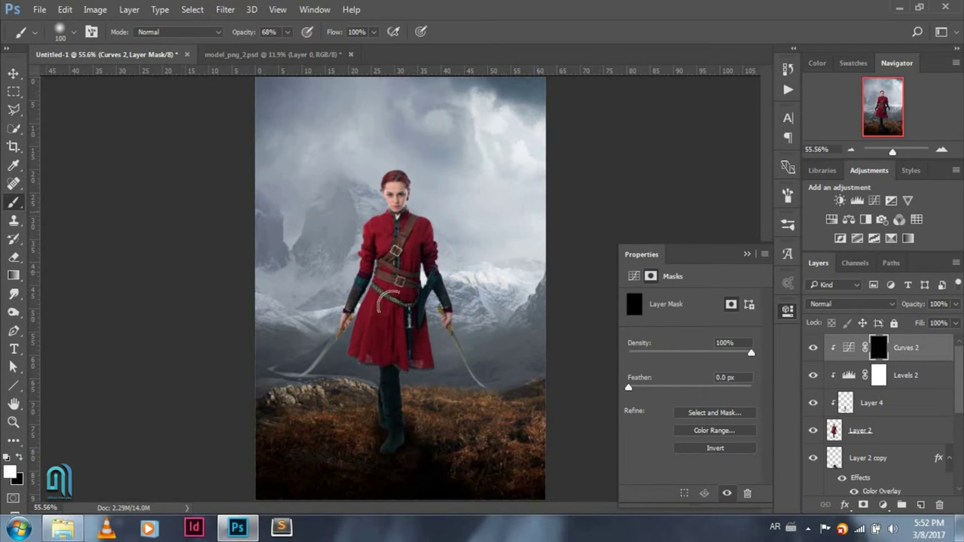
{"action": "key", "text": "bracketright"}
{"action": "key", "text": "bracketright"}
{"action": "key", "text": "bracketright"}
{"action": "key", "text": "bracketright"}
{"action": "left_click", "coordinate": [288, 32]}
{"action": "left_click", "coordinate": [525, 6]}
{"action": "left_click_drag", "start_coordinate": [354, 301], "coordinate": [366, 342]}
{"action": "mouse_move", "coordinate": [407, 316]}
{"action": "left_mouse_down"}
{"action": "mouse_move", "coordinate": [388, 264]}
{"action": "mouse_move", "coordinate": [411, 245]}
{"action": "left_mouse_up"}
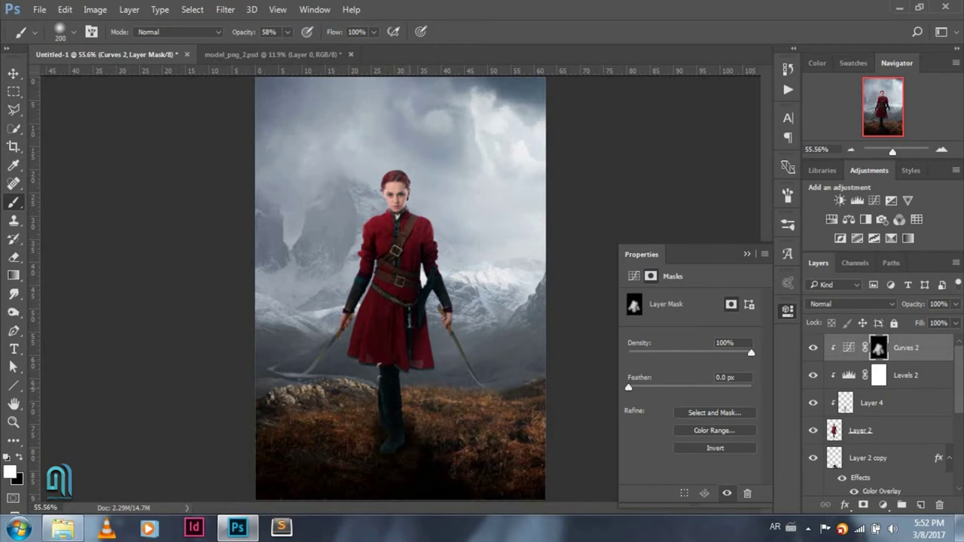
{"action": "left_click_drag", "start_coordinate": [954, 309], "coordinate": [841, 344]}
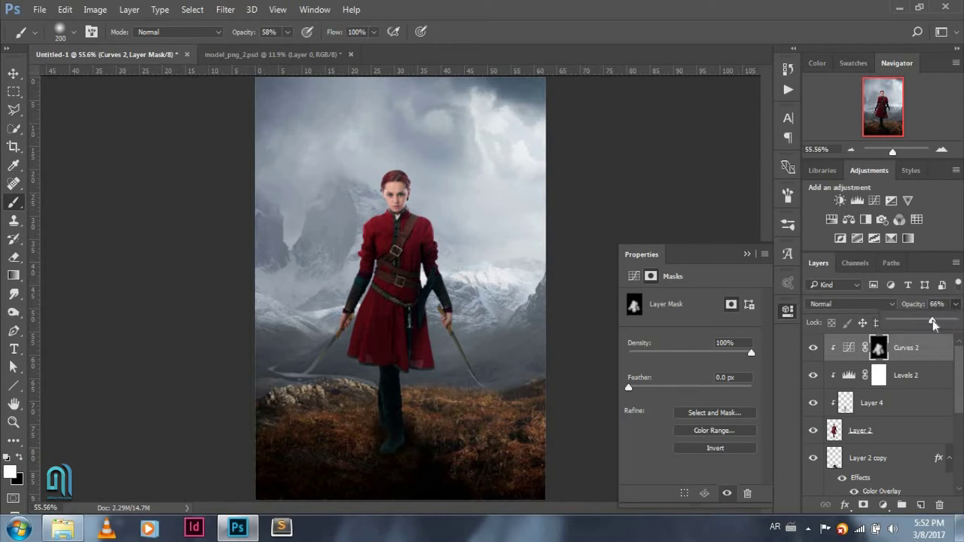
{"action": "left_click", "coordinate": [813, 348]}
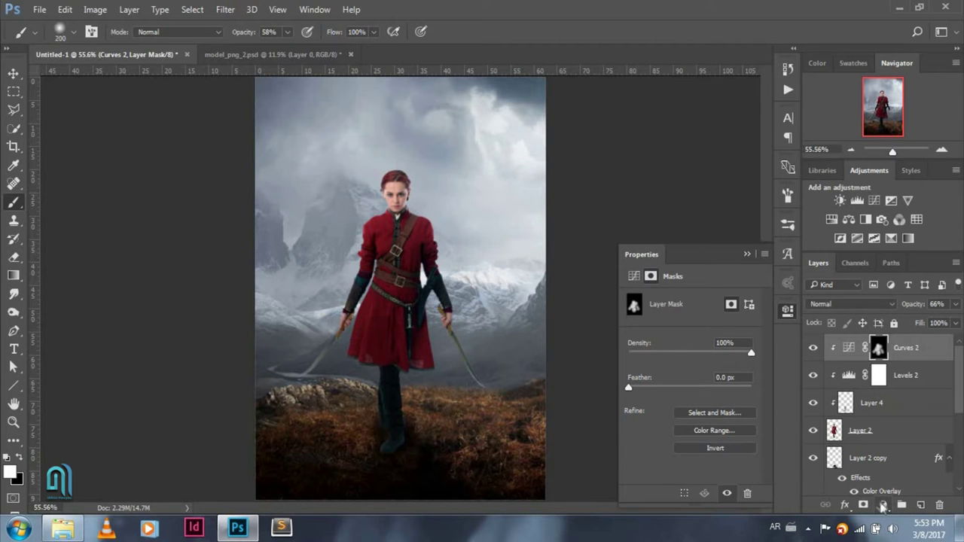
- Add a clipped Layer 5 filled with 50% gray in Overlay mode
{"action": "left_click", "coordinate": [883, 509]}
{"action": "key", "text": "Escape"}
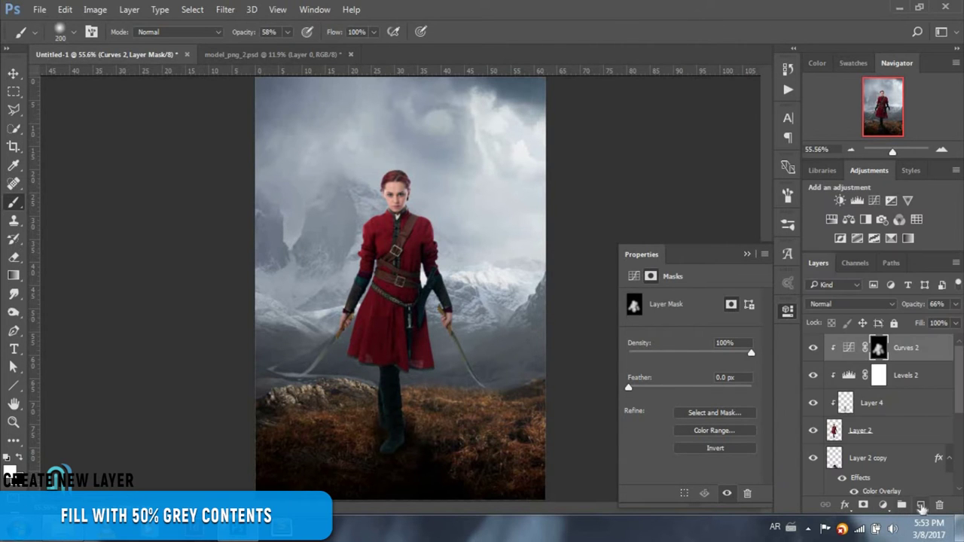
{"action": "left_click", "coordinate": [920, 505]}
{"action": "right_click", "coordinate": [887, 348]}
{"action": "left_click", "coordinate": [646, 323]}
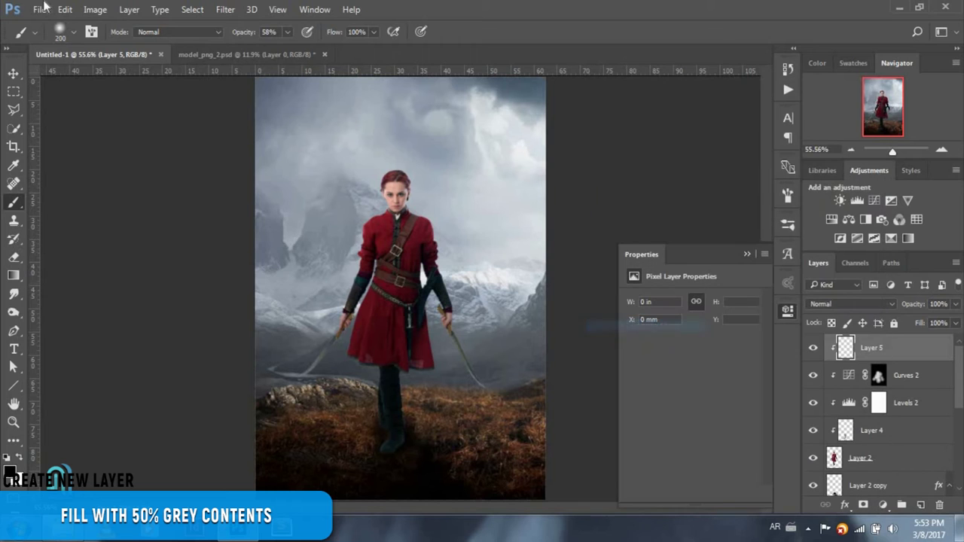
{"action": "left_click", "coordinate": [65, 9]}
{"action": "left_click", "coordinate": [100, 220]}
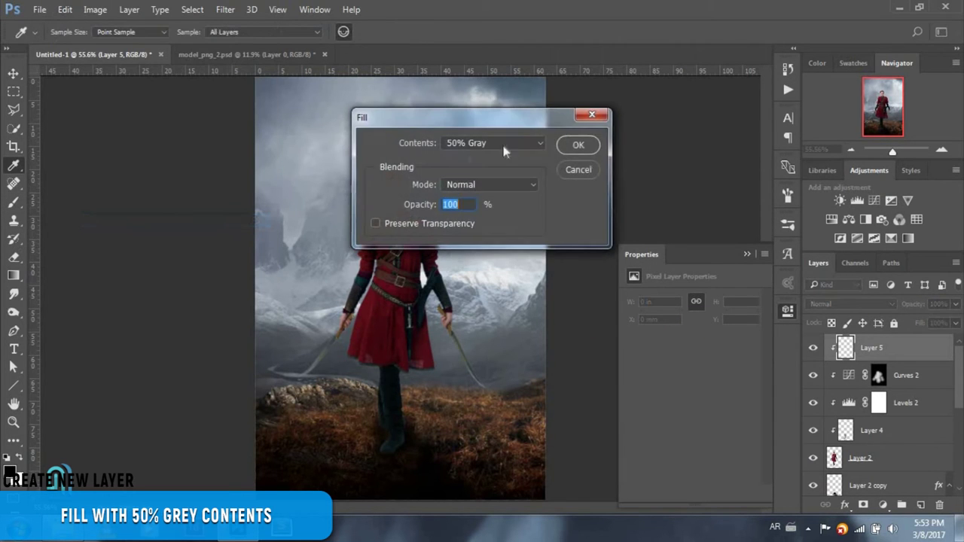
{"action": "left_click", "coordinate": [576, 144]}
{"action": "left_click", "coordinate": [837, 304]}
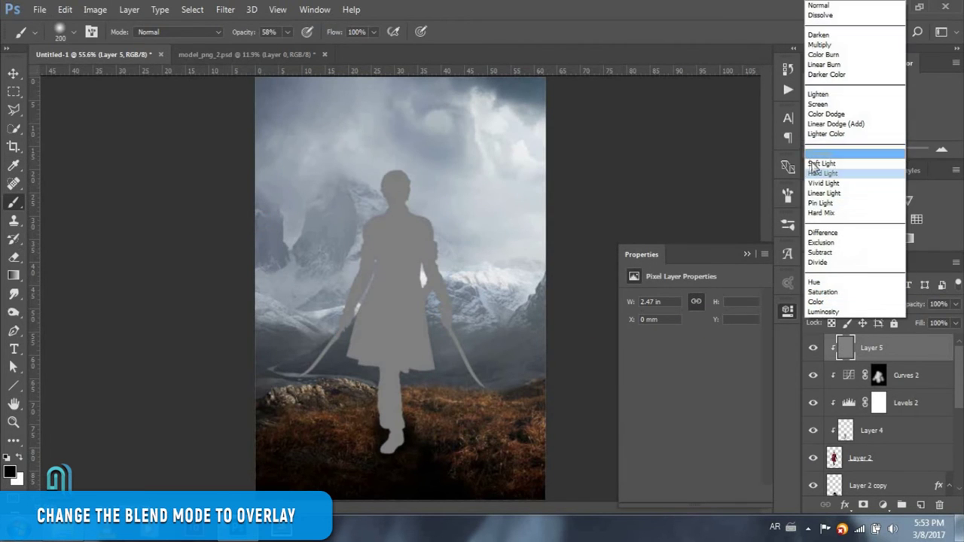
{"action": "left_click", "coordinate": [828, 150]}
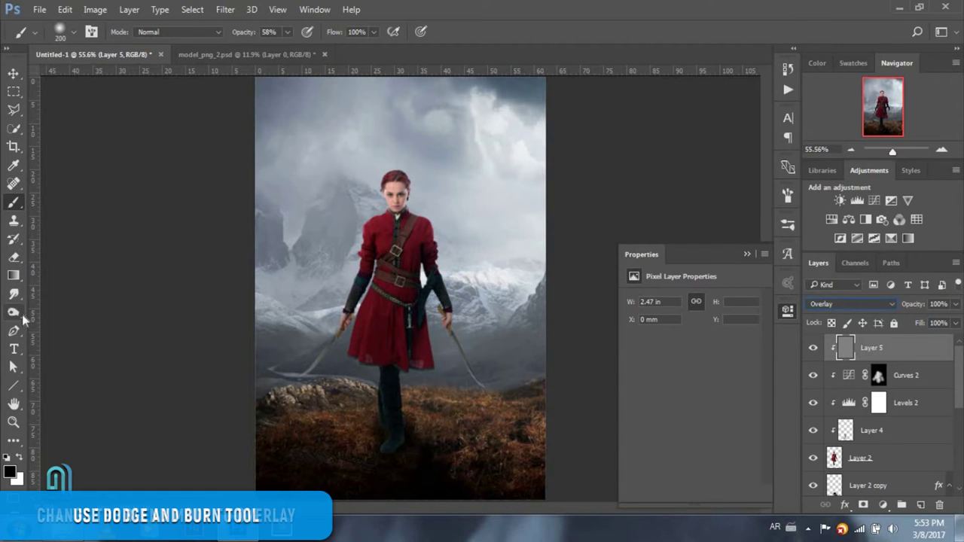
- Set up Dodge and Burn tools with brush sizes 30 and 70 over the zoomed-in figure
{"action": "key", "text": "o"}
{"action": "key", "text": "z"}
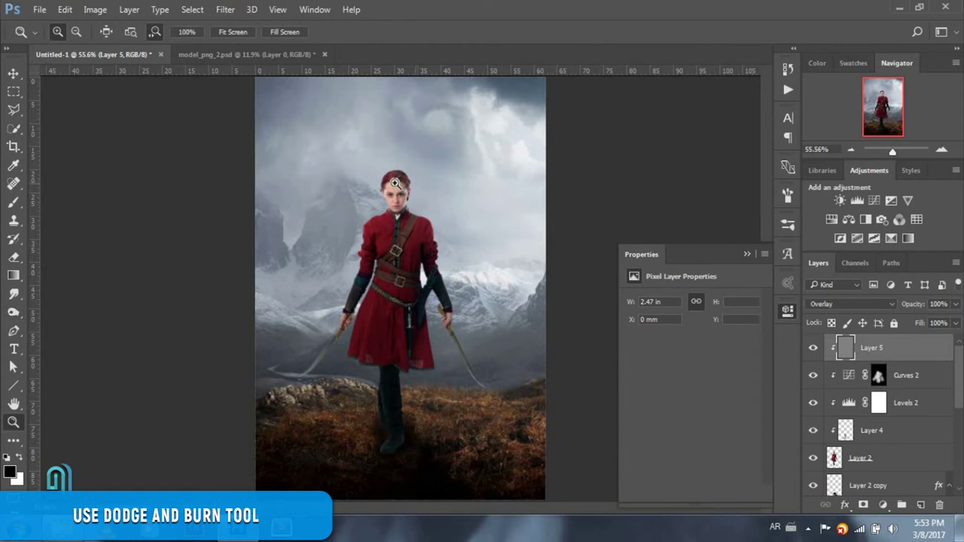
{"action": "left_click", "coordinate": [396, 183]}
{"action": "right_click", "coordinate": [20, 311]}
{"action": "left_click", "coordinate": [60, 308]}
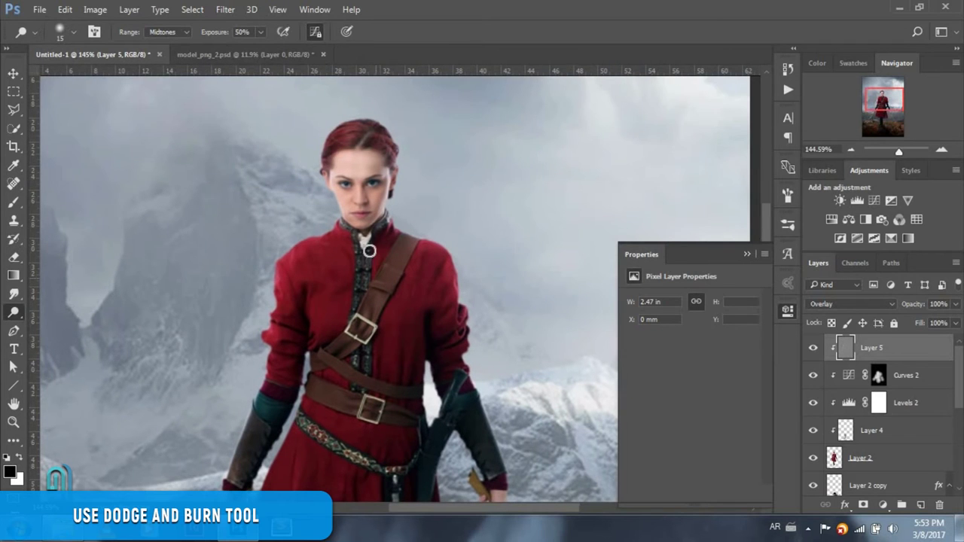
{"action": "key", "text": "bracketright"}
{"action": "key", "text": "bracketright"}
{"action": "key", "text": "bracketright"}
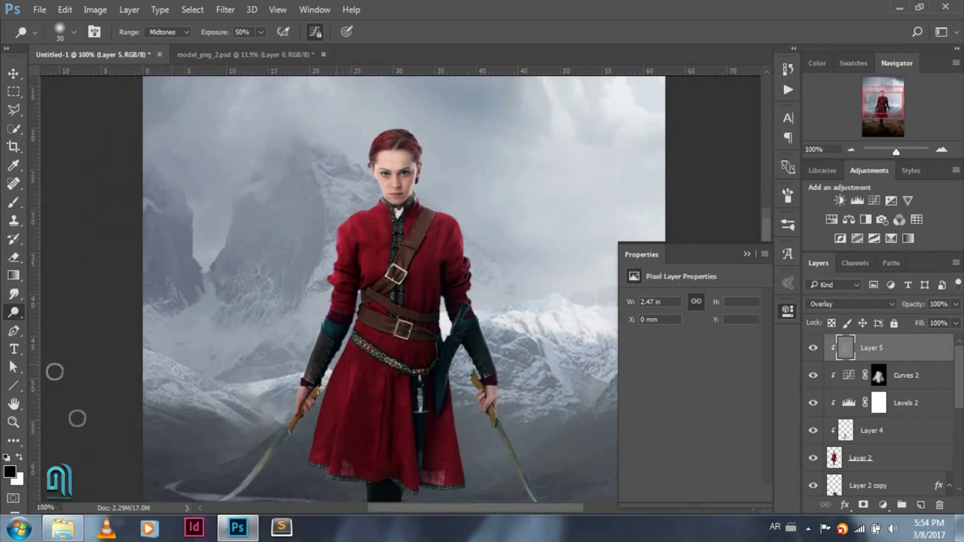
{"action": "right_click", "coordinate": [14, 312]}
{"action": "left_click", "coordinate": [59, 327]}
{"action": "key", "text": "bracketright"}
{"action": "key", "text": "bracketright"}
{"action": "key", "text": "bracketright"}
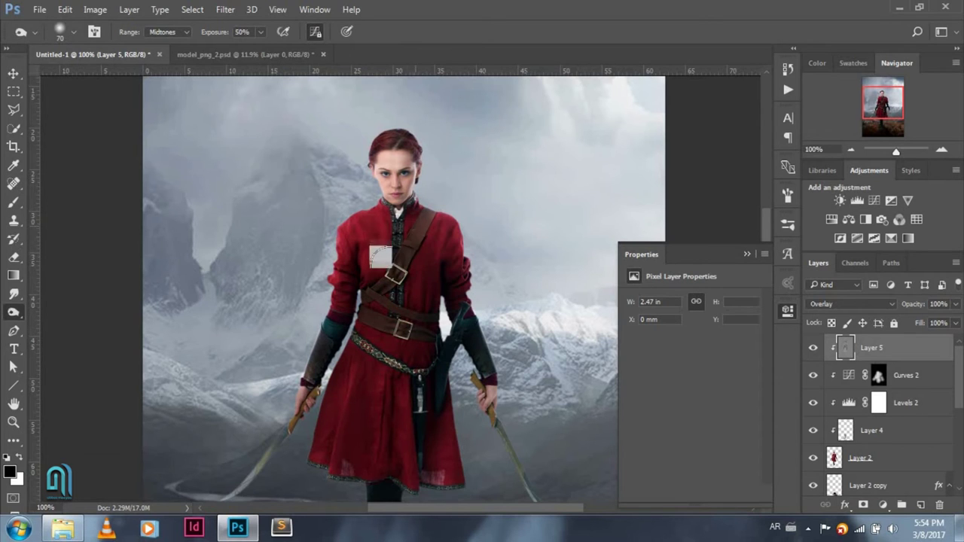
{"action": "left_click_drag", "start_coordinate": [418, 472], "coordinate": [443, 322]}
{"action": "scroll", "coordinate": [387, 344], "scroll_direction": "down", "scroll_amount": 3}
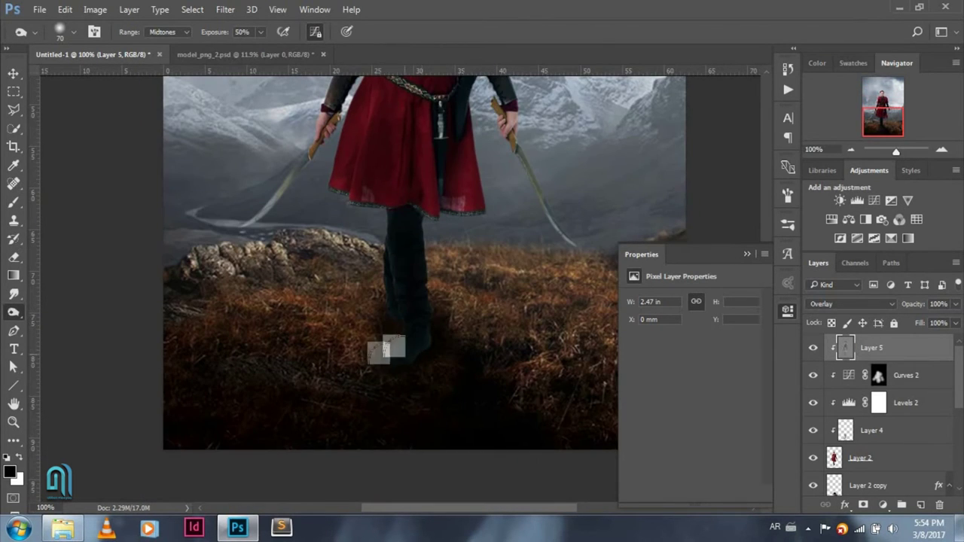
{"action": "left_click_drag", "start_coordinate": [503, 113], "coordinate": [474, 374]}
{"action": "scroll", "coordinate": [475, 374], "scroll_direction": "left", "scroll_amount": 3}
{"action": "scroll", "coordinate": [376, 334], "scroll_direction": "down", "scroll_amount": 2}
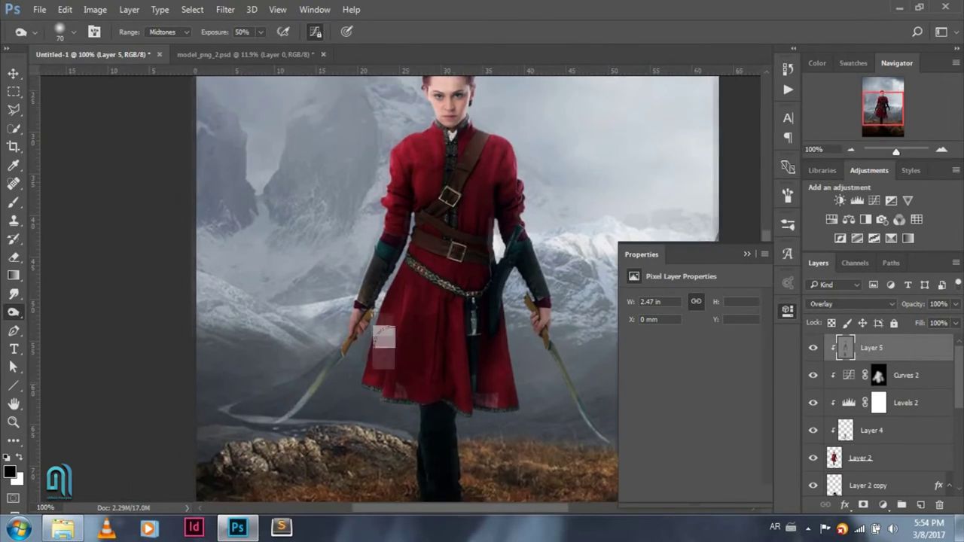
{"action": "scroll", "coordinate": [497, 254], "scroll_direction": "up", "scroll_amount": 3}
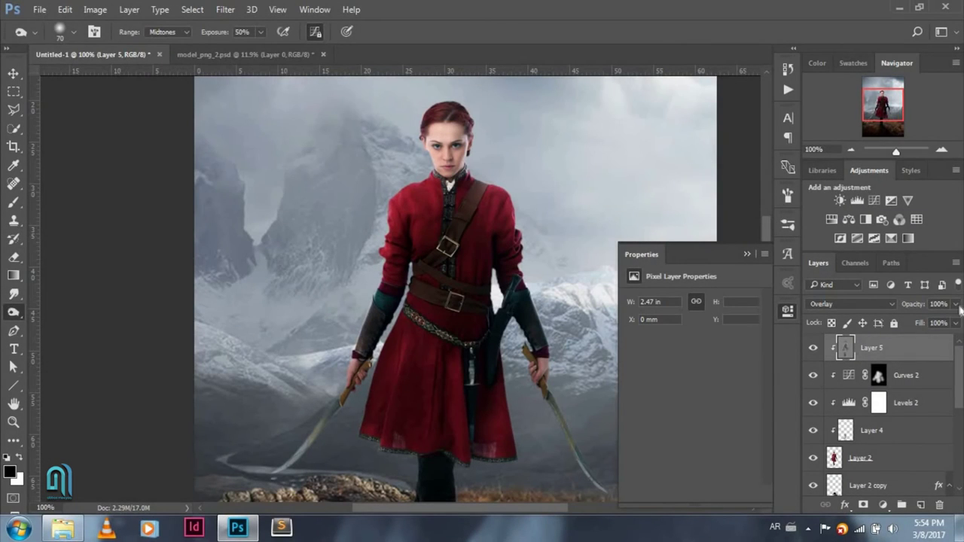
- Lower Layer 5 to 74% opacity, compare it on and off, and fit the poster on screen
{"action": "left_click", "coordinate": [955, 304]}
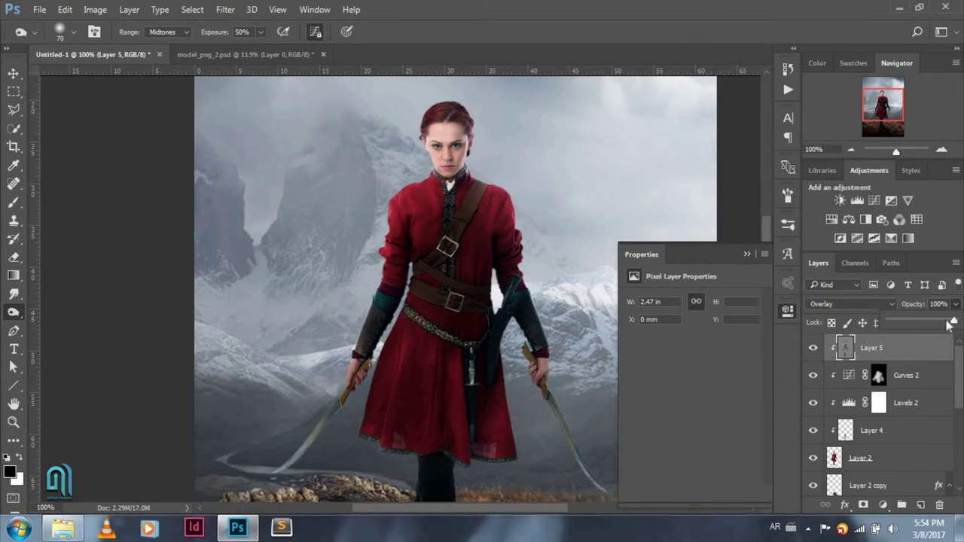
{"action": "left_click", "coordinate": [813, 349]}
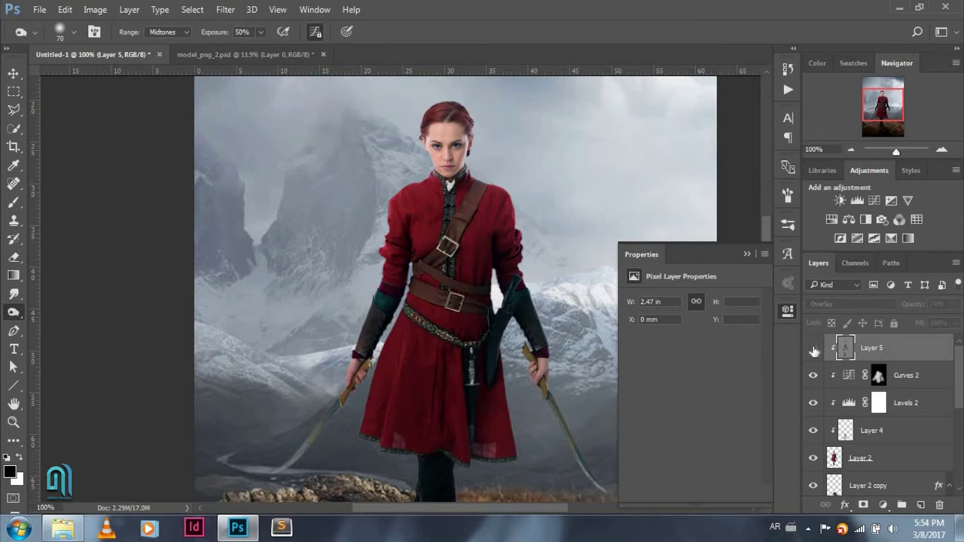
{"action": "left_click", "coordinate": [813, 350]}
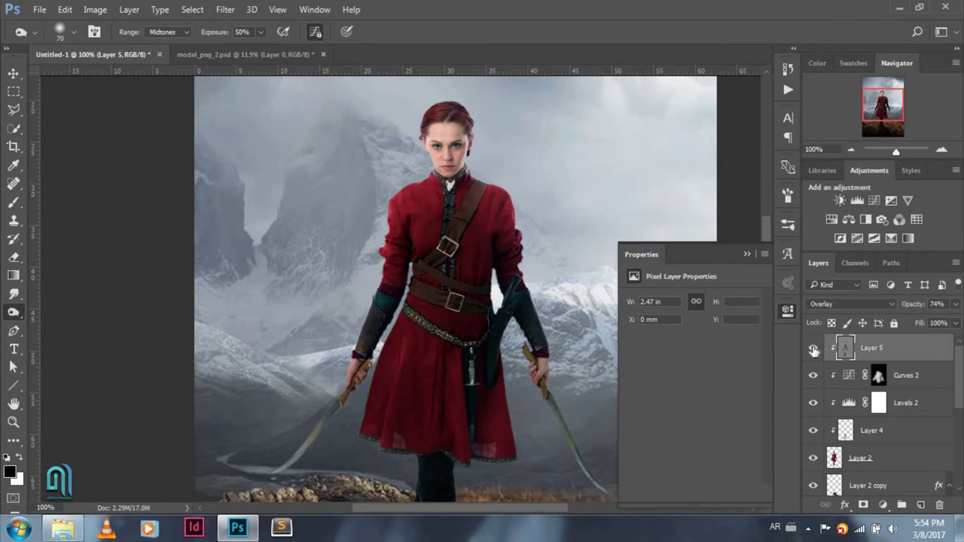
{"action": "left_click", "coordinate": [813, 350]}
{"action": "key", "text": "ctrl+0"}
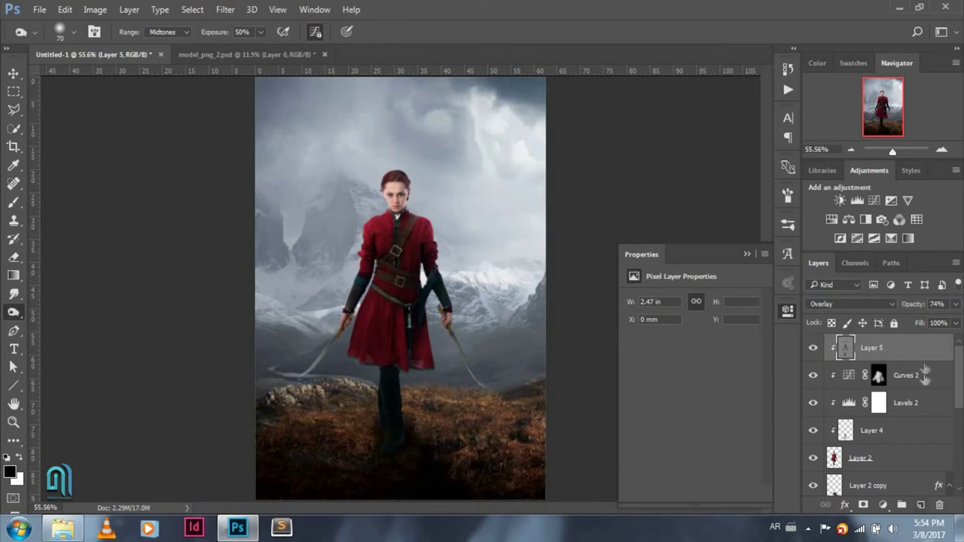
- Give Layer 2 an orange Color Dodge Inner Shadow at 39% opacity, angle 140°
{"action": "right_click", "coordinate": [919, 457]}
{"action": "left_click", "coordinate": [718, 25]}
{"action": "left_click_drag", "start_coordinate": [353, 31], "coordinate": [670, 97]}
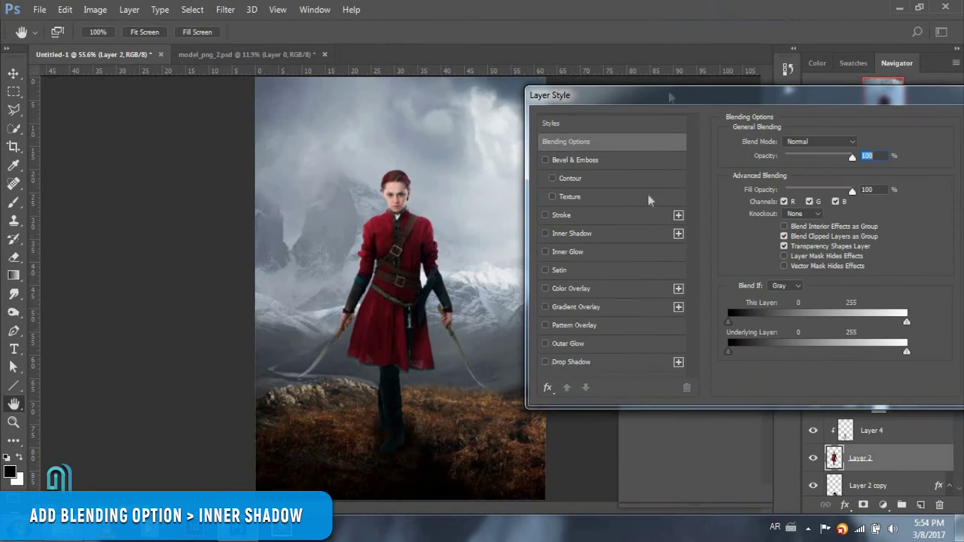
{"action": "left_click", "coordinate": [573, 233]}
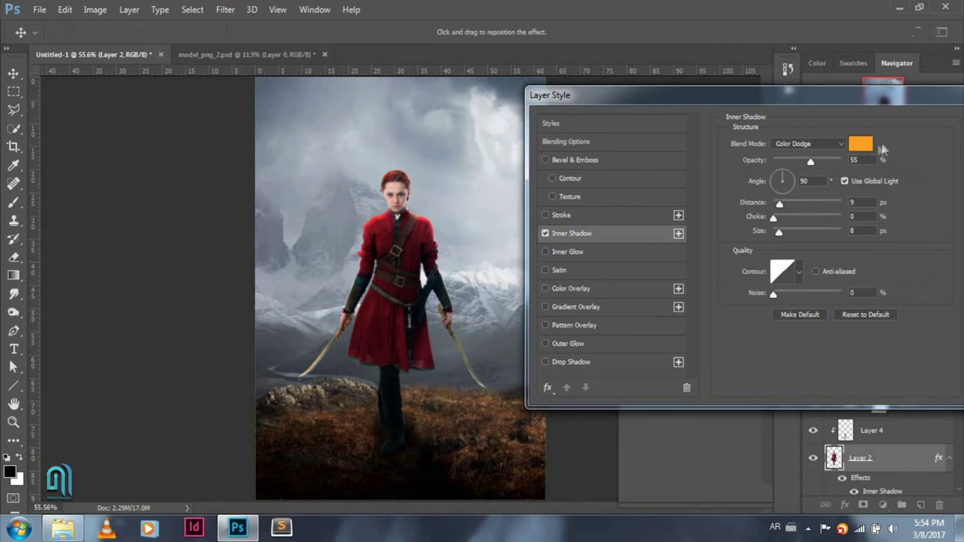
{"action": "mouse_move", "coordinate": [427, 226]}
{"action": "left_mouse_down"}
{"action": "mouse_move", "coordinate": [417, 215]}
{"action": "mouse_move", "coordinate": [426, 216]}
{"action": "left_mouse_up"}
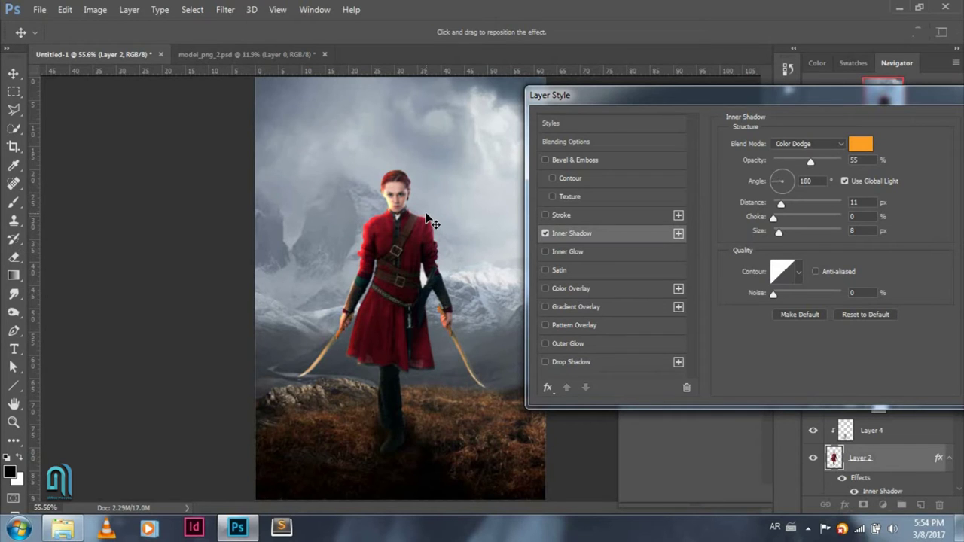
{"action": "left_click_drag", "start_coordinate": [429, 219], "coordinate": [428, 224]}
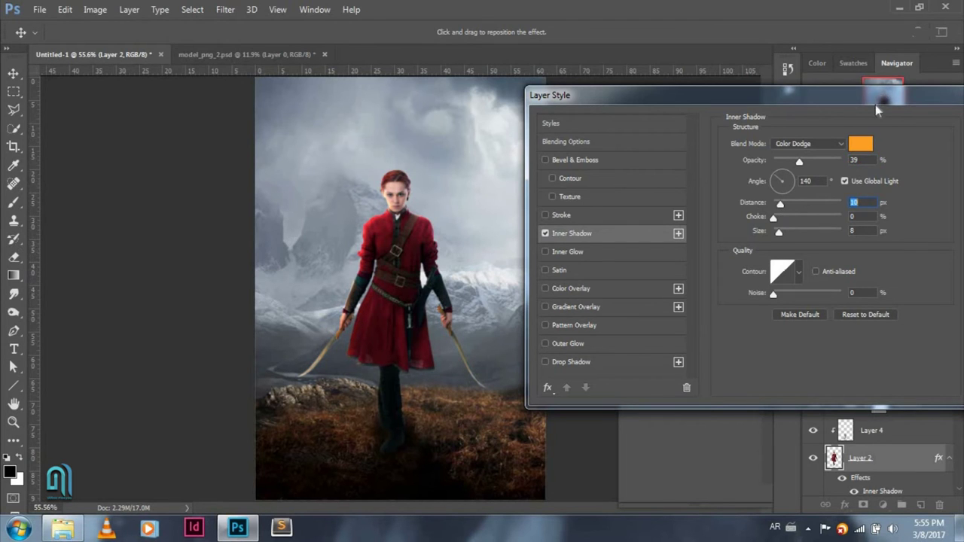
{"action": "left_click_drag", "start_coordinate": [875, 105], "coordinate": [826, 94]}
{"action": "left_click", "coordinate": [946, 114]}
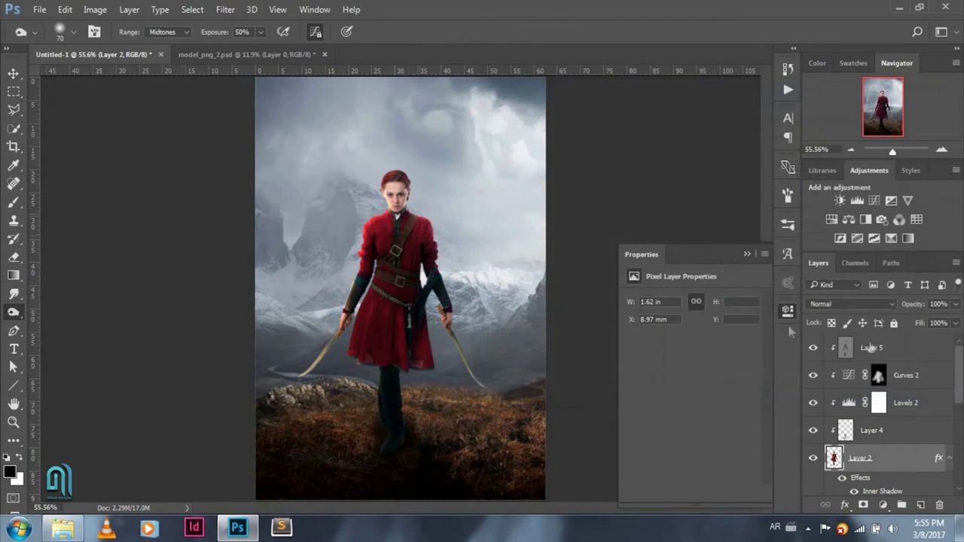
- Convert Layer 2's Inner Shadow to its own layer and erase parts with a 65% eraser
{"action": "right_click", "coordinate": [939, 461]}
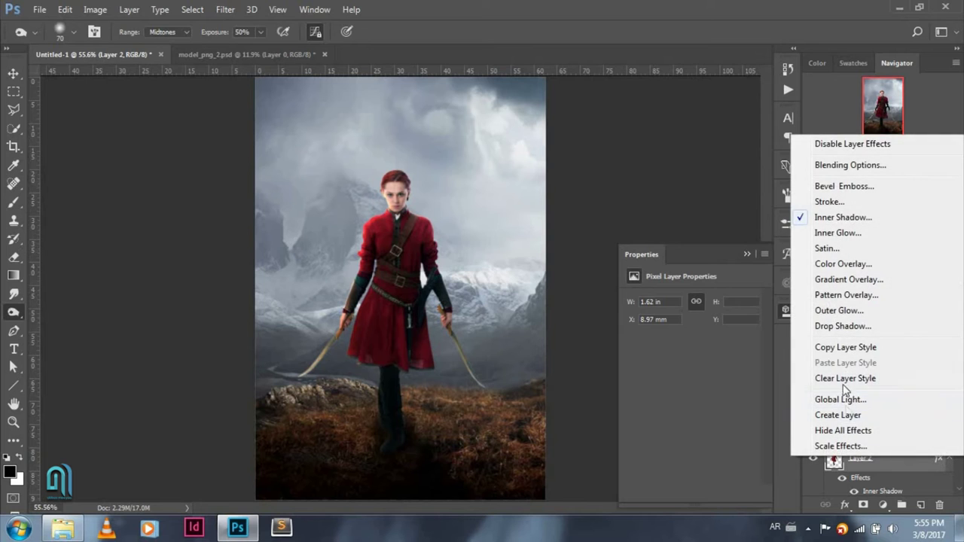
{"action": "left_click", "coordinate": [858, 419]}
{"action": "left_click", "coordinate": [438, 200]}
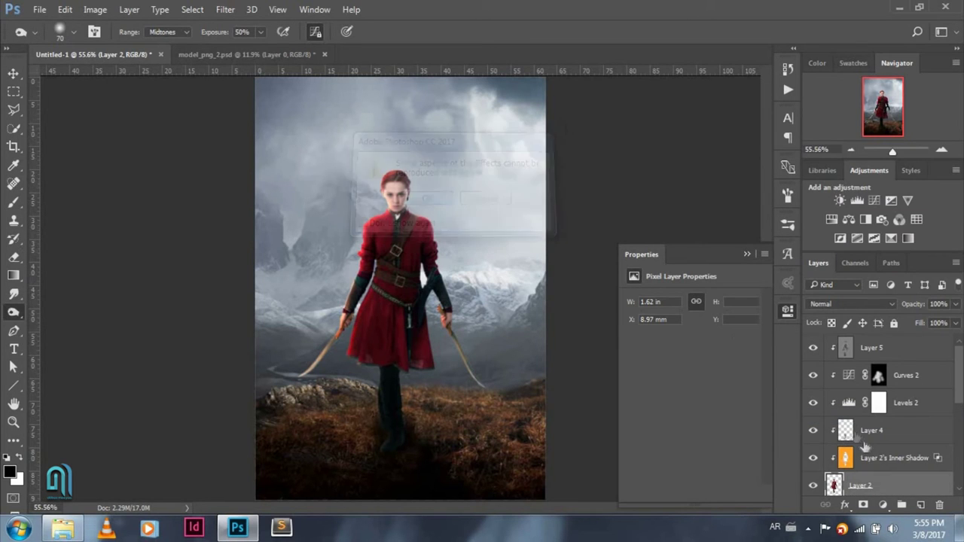
{"action": "key", "text": "e"}
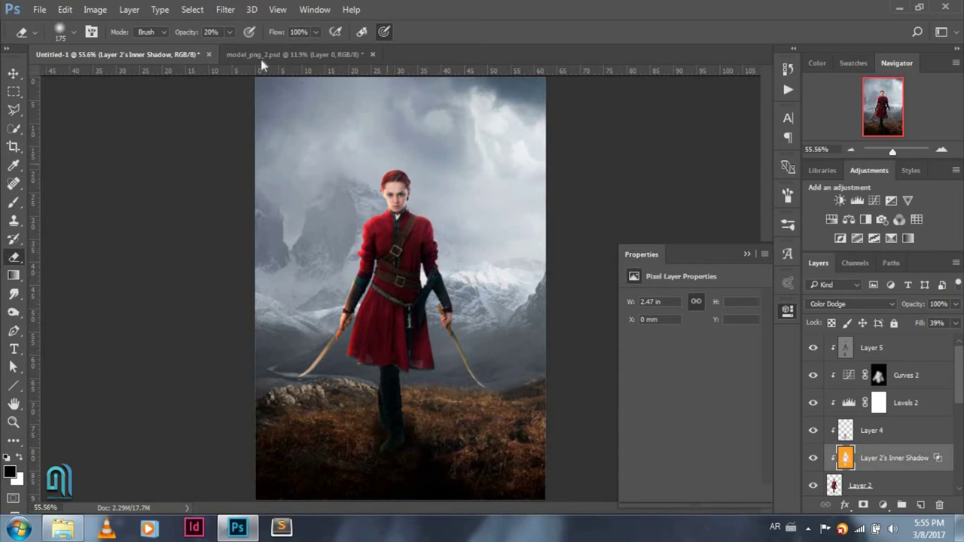
{"action": "left_click", "coordinate": [230, 32]}
{"action": "type", "text": "65"}
{"action": "left_click", "coordinate": [637, 6]}
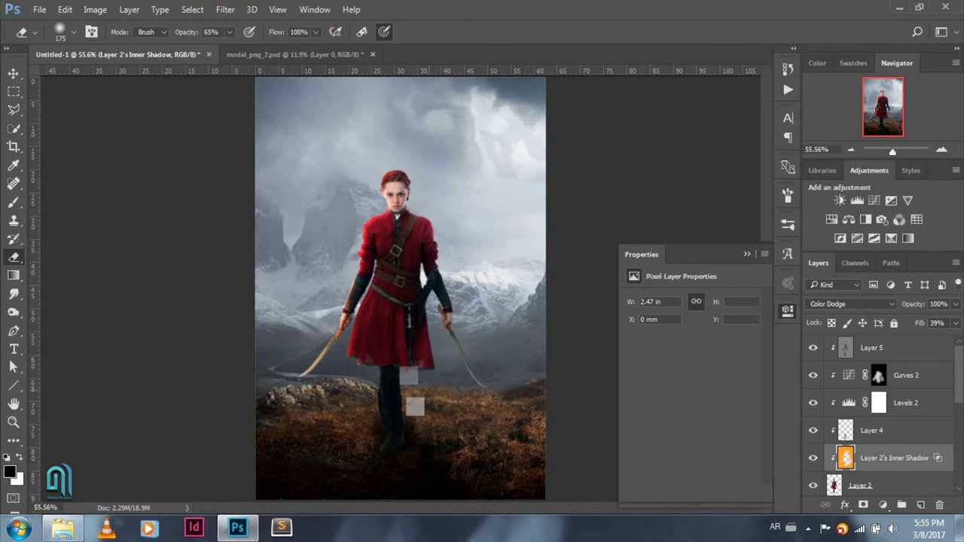
- Reduce the Inner Shadow layer's opacity to about 41%
{"action": "left_click_drag", "start_coordinate": [954, 304], "coordinate": [941, 324]}
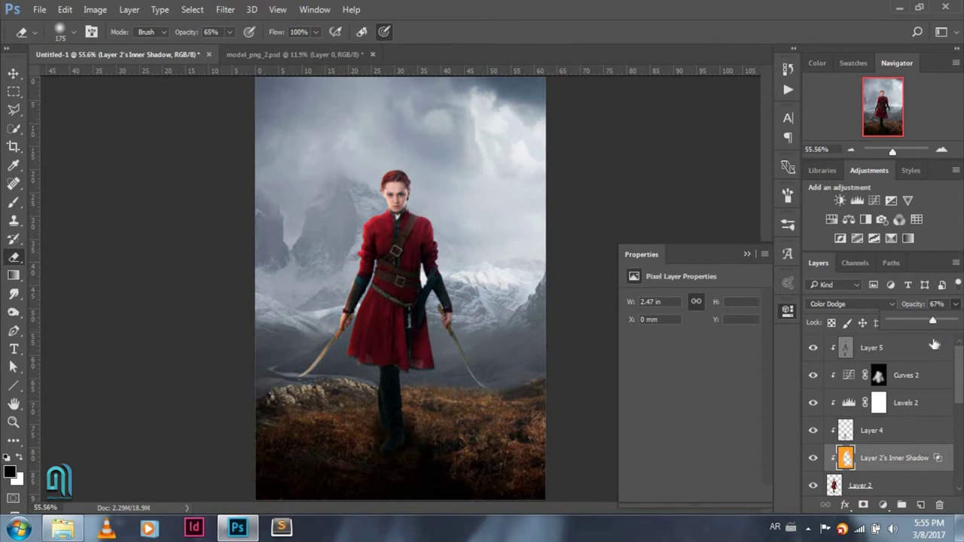
{"action": "left_click", "coordinate": [933, 344]}
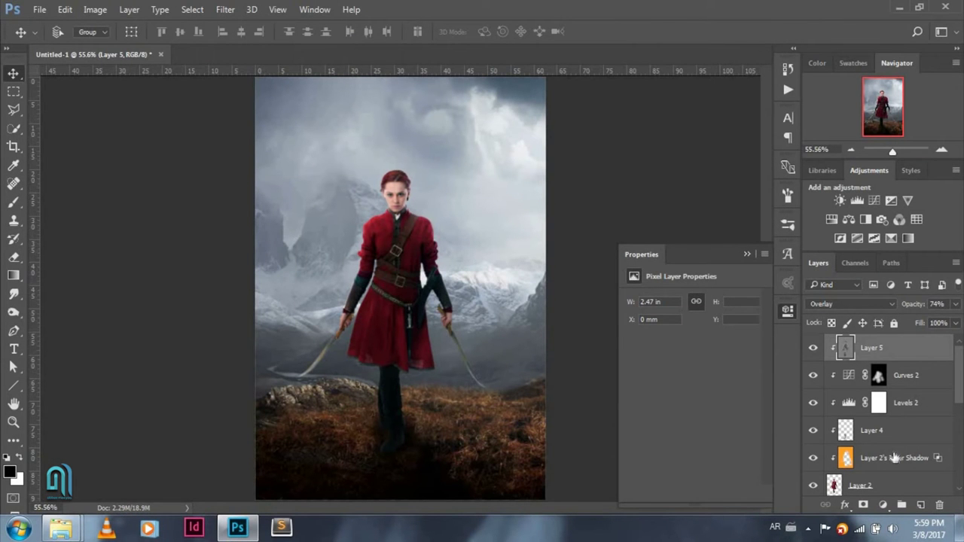
{"action": "left_click", "coordinate": [893, 457]}
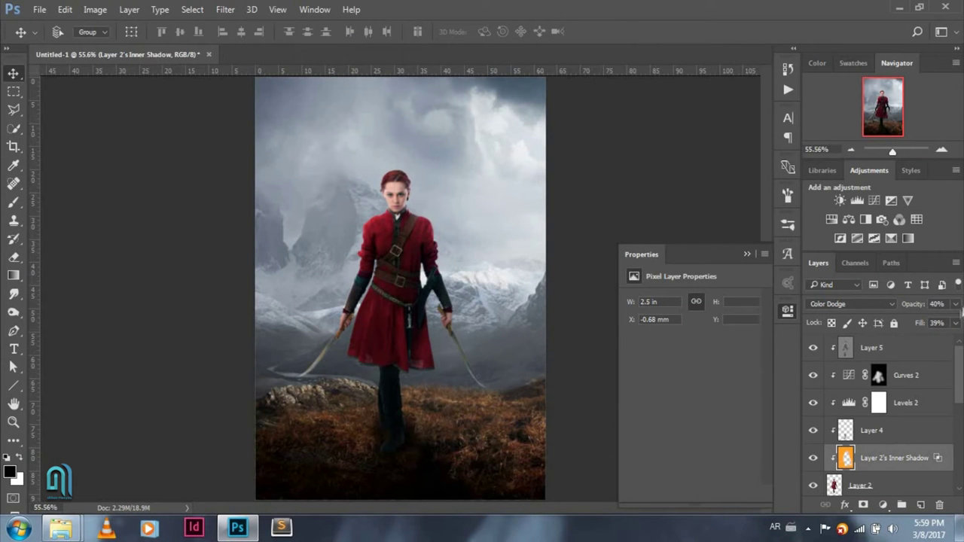
{"action": "left_click", "coordinate": [955, 304]}
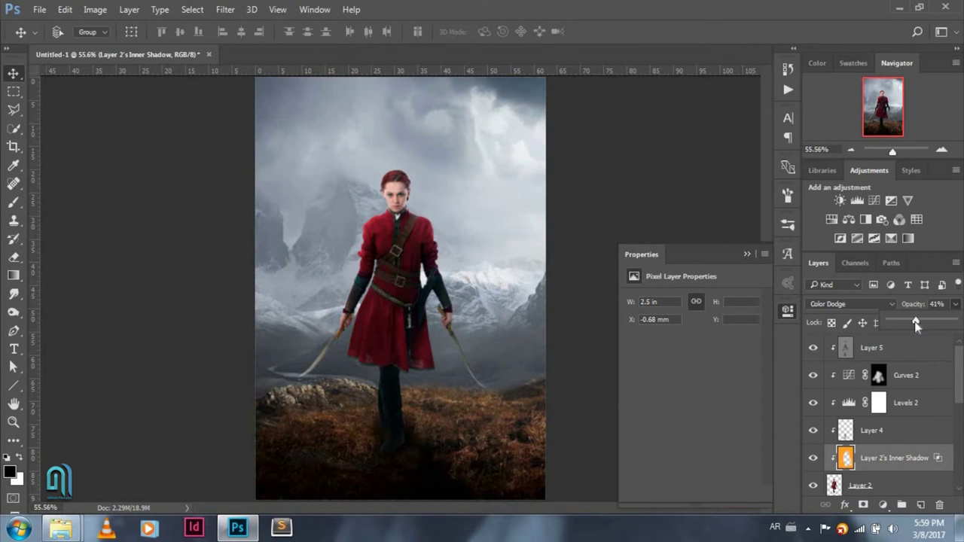
{"action": "left_click", "coordinate": [907, 353]}
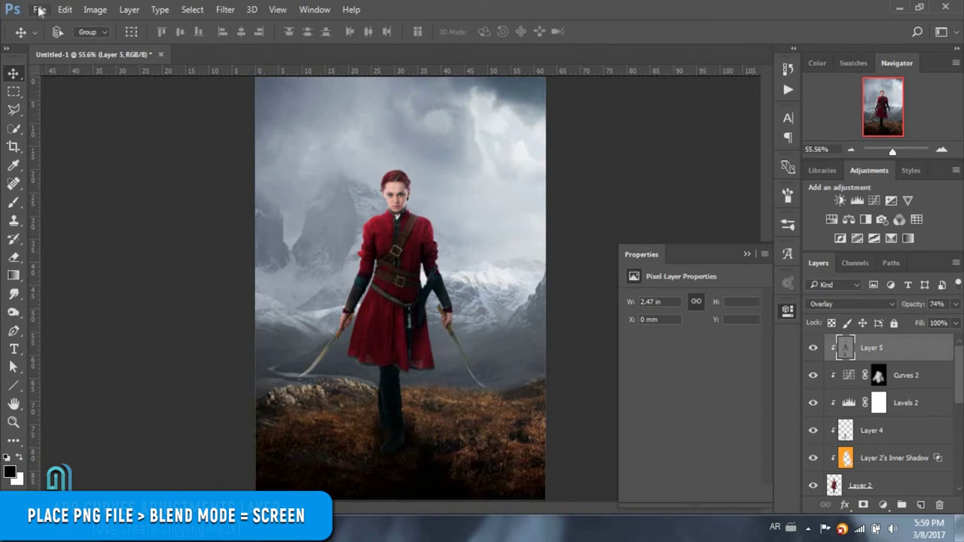
- Place light_PNG14421.png as an embedded smart object in Screen blend mode
{"action": "left_click", "coordinate": [40, 10]}
{"action": "left_click", "coordinate": [89, 274]}
{"action": "left_click", "coordinate": [313, 151]}
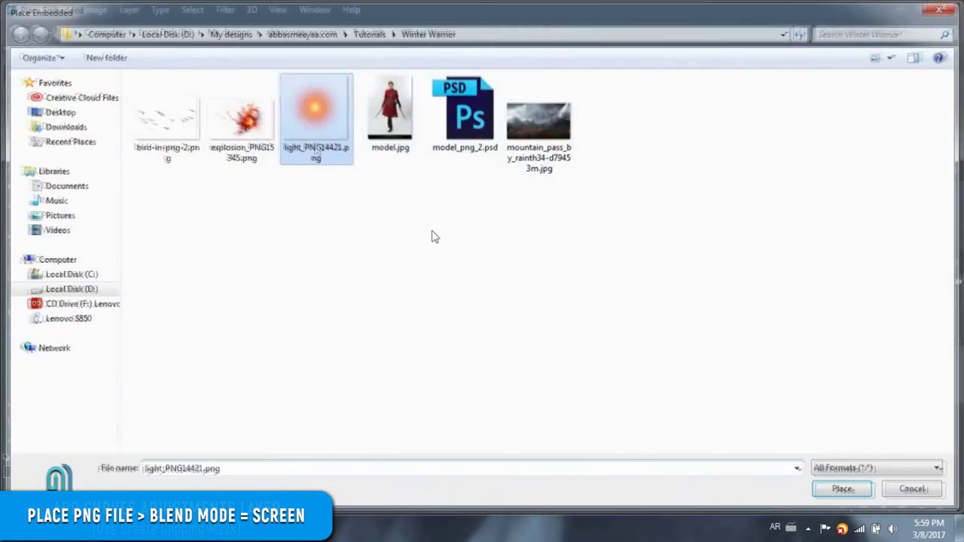
{"action": "left_click", "coordinate": [458, 33]}
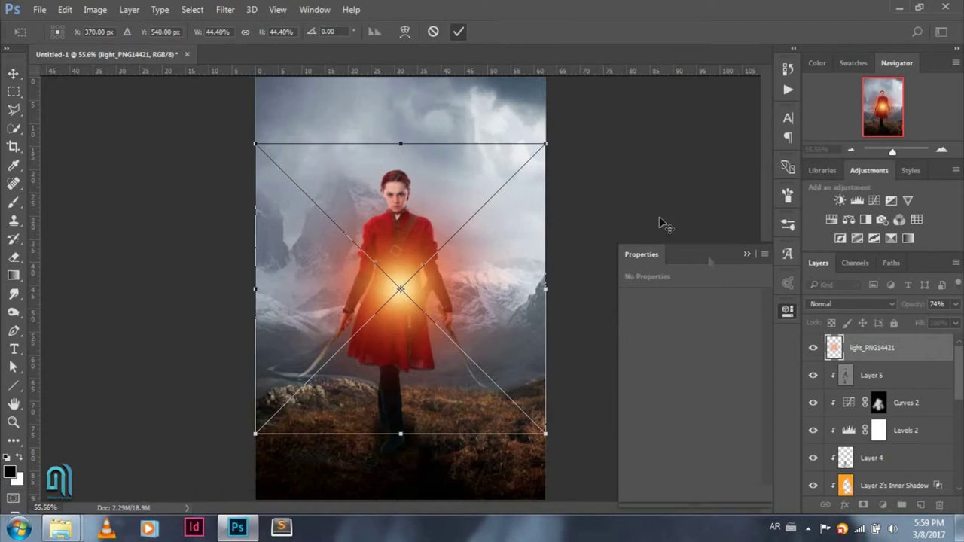
{"action": "left_click", "coordinate": [849, 303]}
{"action": "left_click", "coordinate": [840, 105]}
- Move the glow to the upper-left sky and scale it up to 69.77 mm
{"action": "left_click_drag", "start_coordinate": [427, 297], "coordinate": [345, 182]}
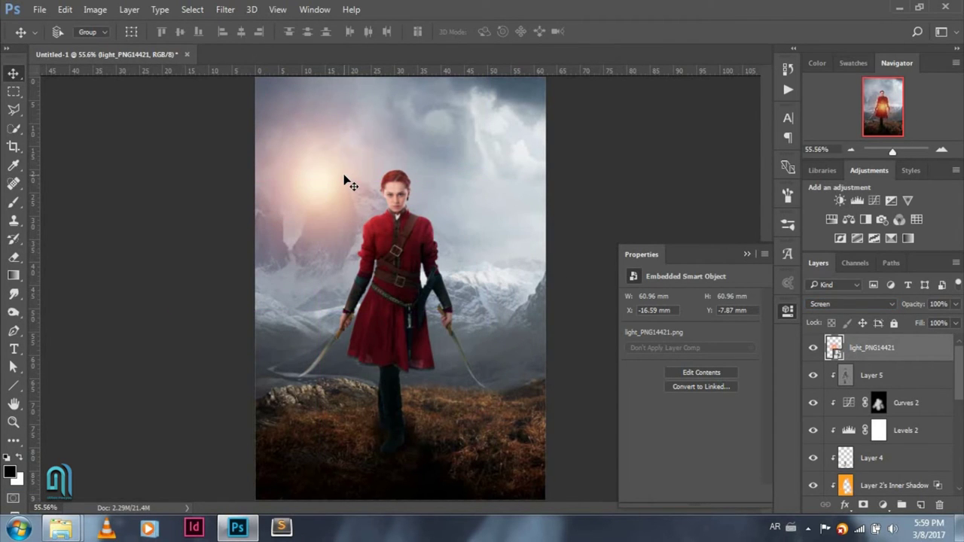
{"action": "key", "text": "ctrl+t"}
{"action": "left_click_drag", "start_coordinate": [477, 346], "coordinate": [493, 360]}
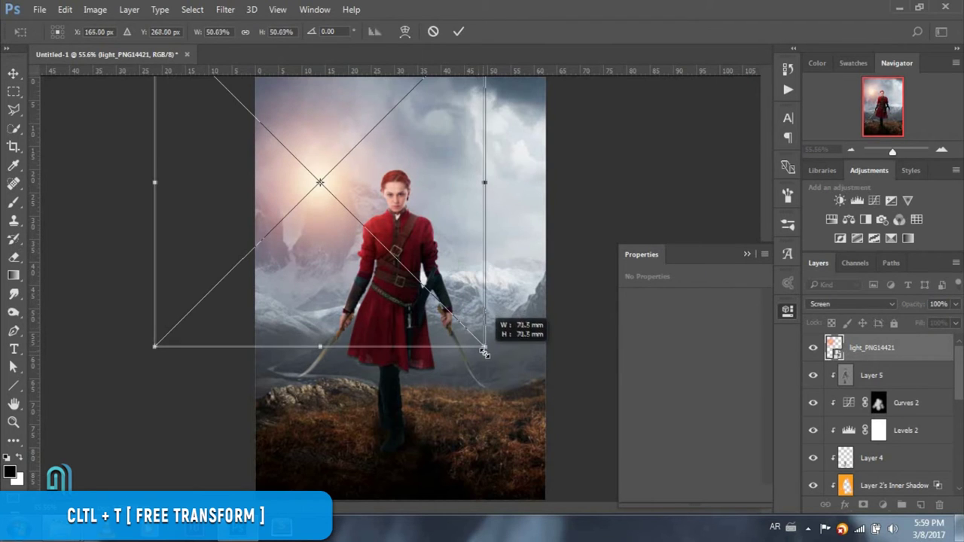
{"action": "key", "text": "Return"}
{"action": "left_click_drag", "start_coordinate": [323, 172], "coordinate": [321, 177]}
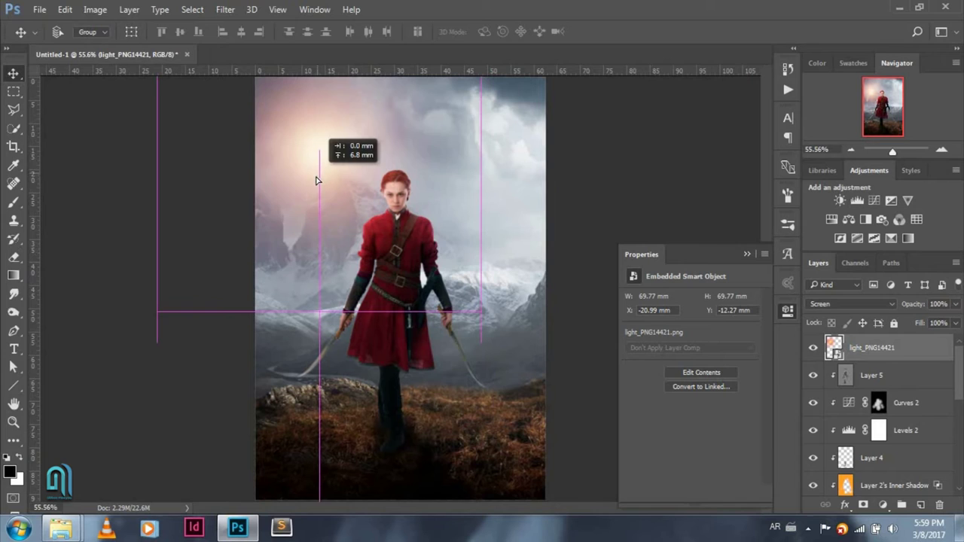
{"action": "left_click_drag", "start_coordinate": [322, 176], "coordinate": [322, 181]}
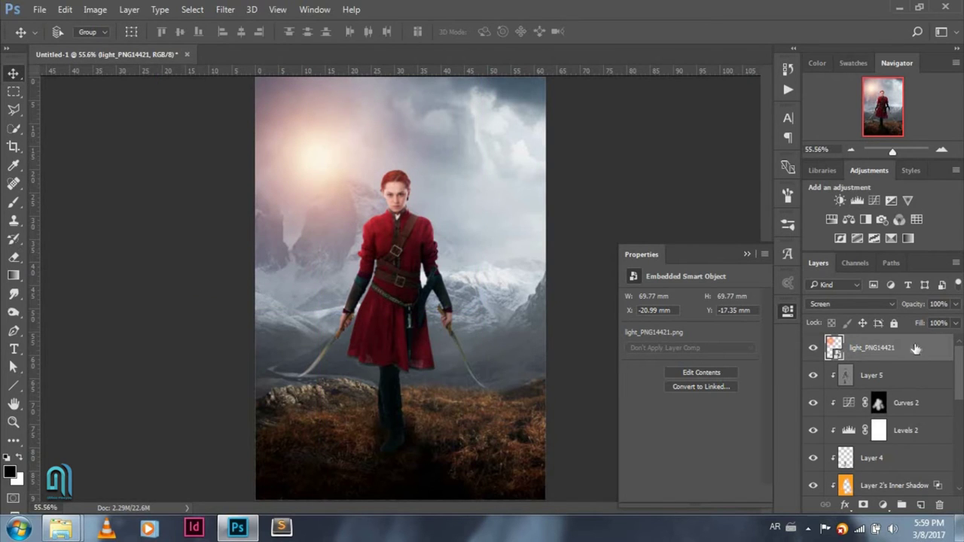
- Draw a blue (1027FF) radial gradient glow on a new Layer 6
{"action": "left_click", "coordinate": [920, 504]}
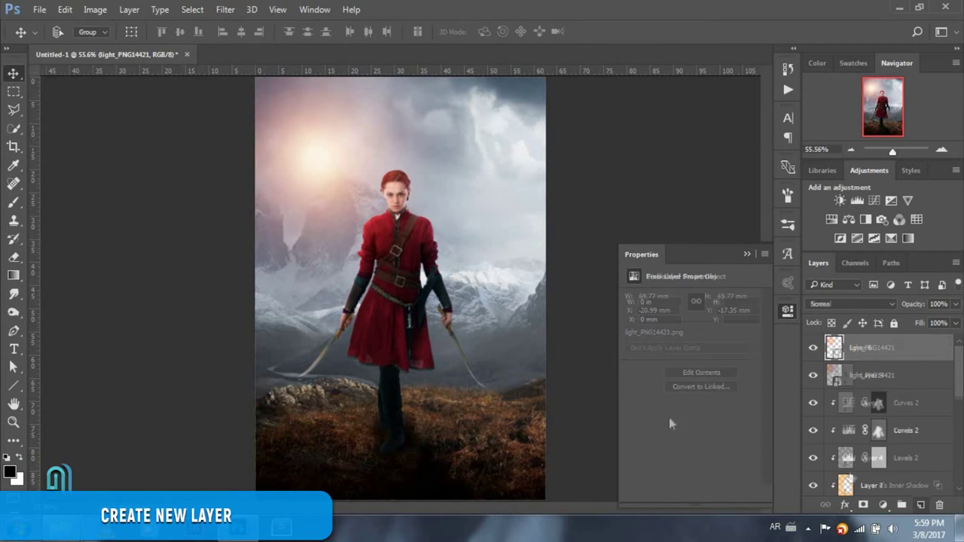
{"action": "left_click", "coordinate": [13, 276]}
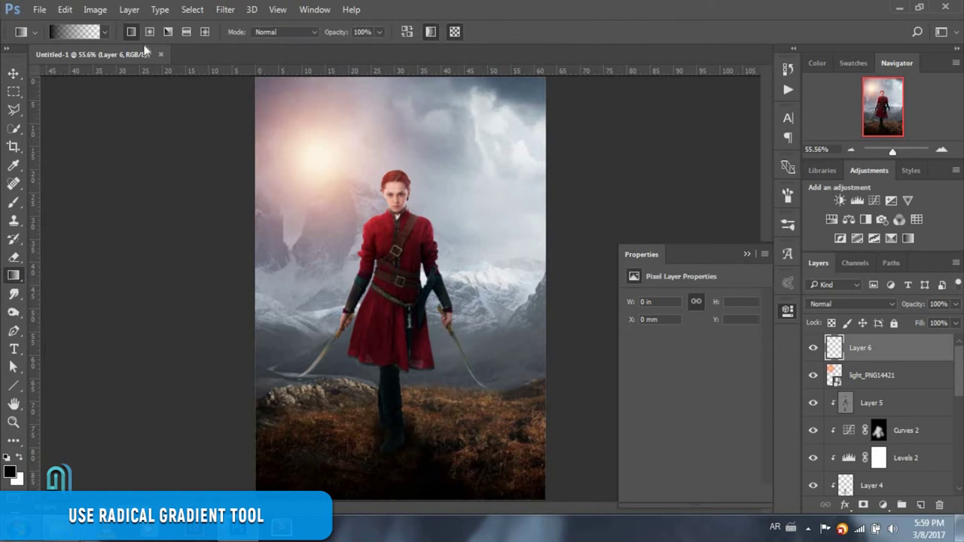
{"action": "left_click", "coordinate": [10, 472]}
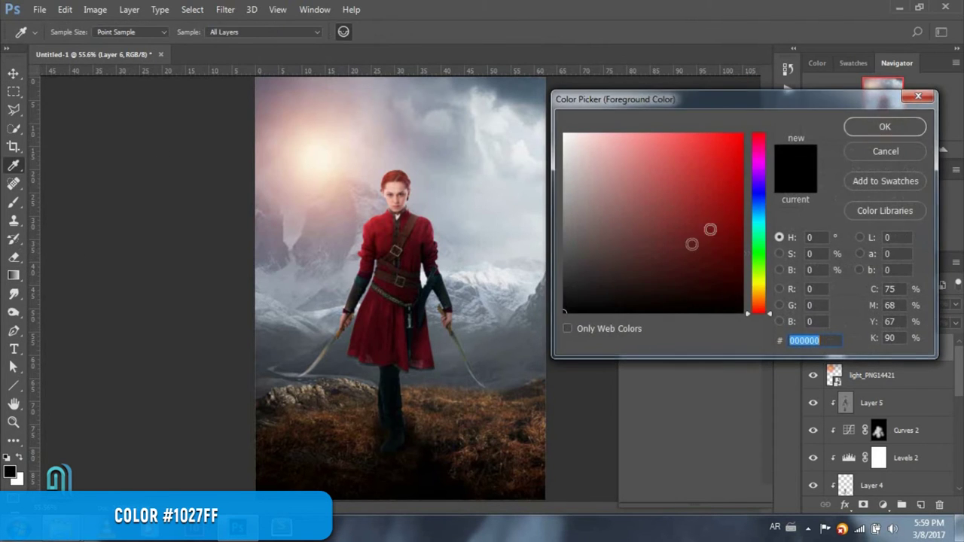
{"action": "left_click", "coordinate": [758, 195]}
{"action": "type", "text": "1027ff"}
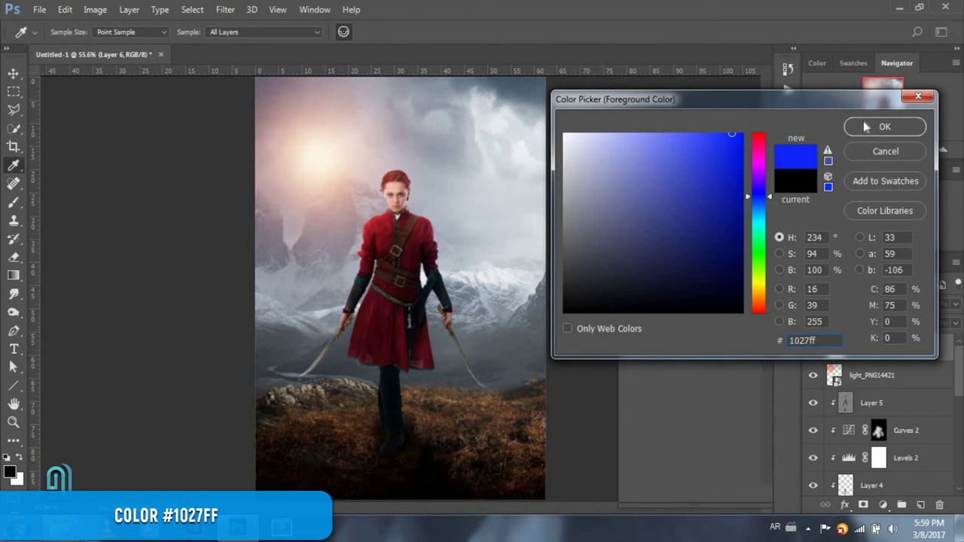
{"action": "left_click", "coordinate": [884, 126]}
{"action": "left_click_drag", "start_coordinate": [380, 203], "coordinate": [442, 203]}
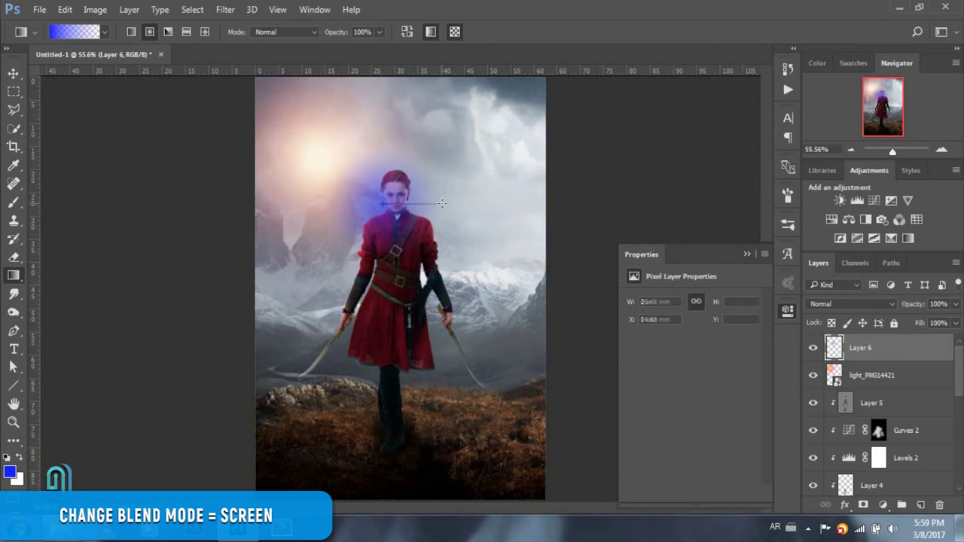
- Set Layer 6 to Screen, move it onto the sun, and enlarge it
{"action": "left_click", "coordinate": [849, 304]}
{"action": "left_click", "coordinate": [818, 104]}
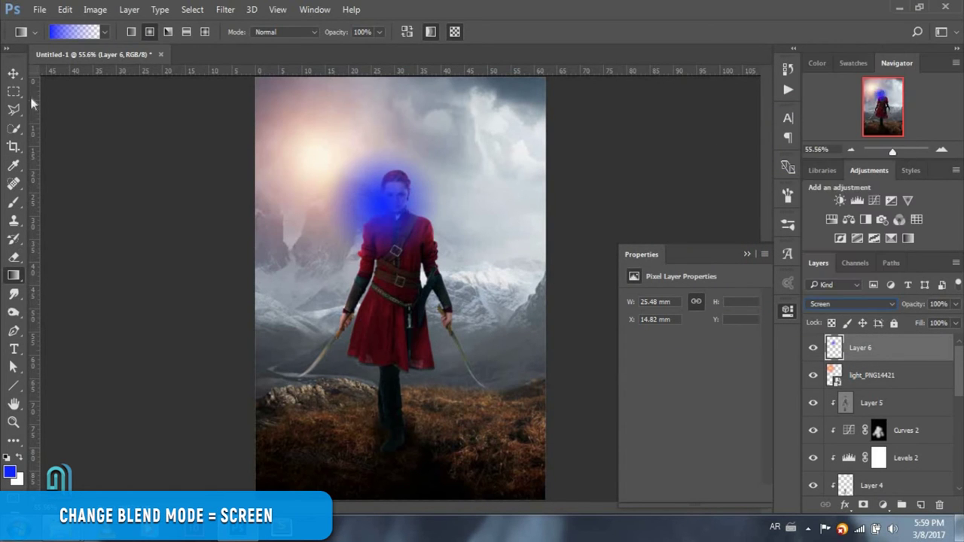
{"action": "key", "text": "v"}
{"action": "left_click_drag", "start_coordinate": [336, 196], "coordinate": [320, 178]}
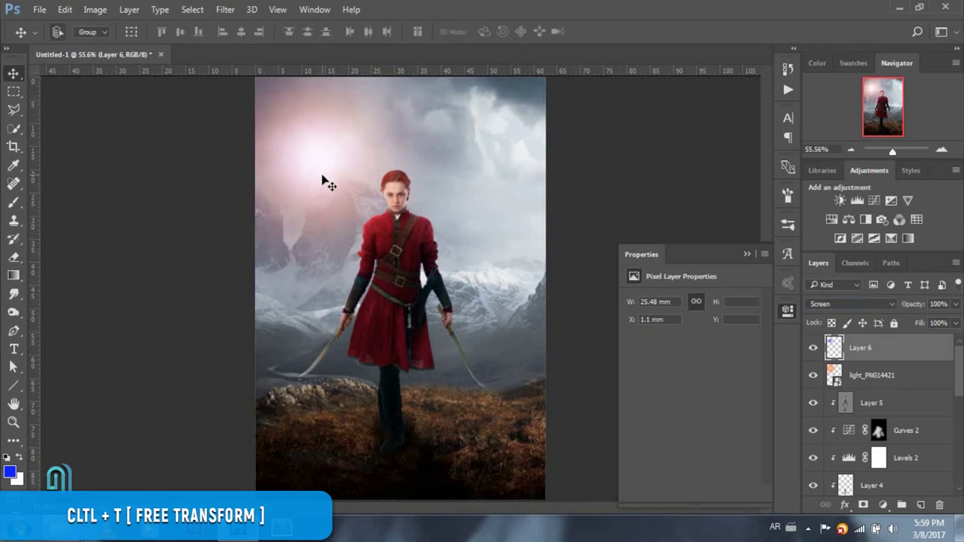
{"action": "key", "text": "ctrl+t"}
{"action": "left_click_drag", "start_coordinate": [381, 218], "coordinate": [419, 257]}
{"action": "key", "text": "Return"}
{"action": "left_click_drag", "start_coordinate": [344, 168], "coordinate": [346, 162]}
- Lower the blue glow layer's opacity to 68%
{"action": "left_click", "coordinate": [954, 304]}
{"action": "left_click_drag", "start_coordinate": [942, 325], "coordinate": [939, 324]}
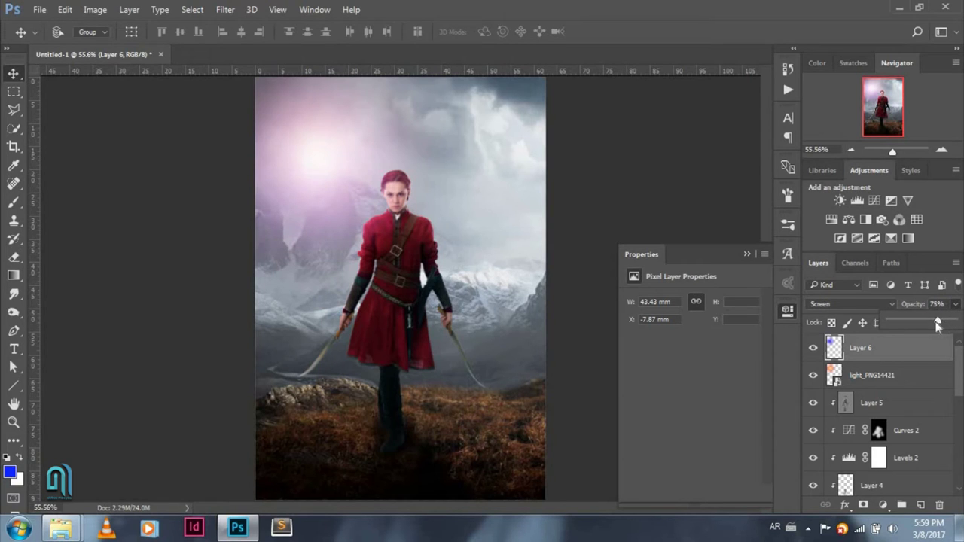
{"action": "left_click", "coordinate": [919, 344]}
{"action": "scroll", "coordinate": [910, 419], "scroll_direction": "down", "scroll_amount": 2}
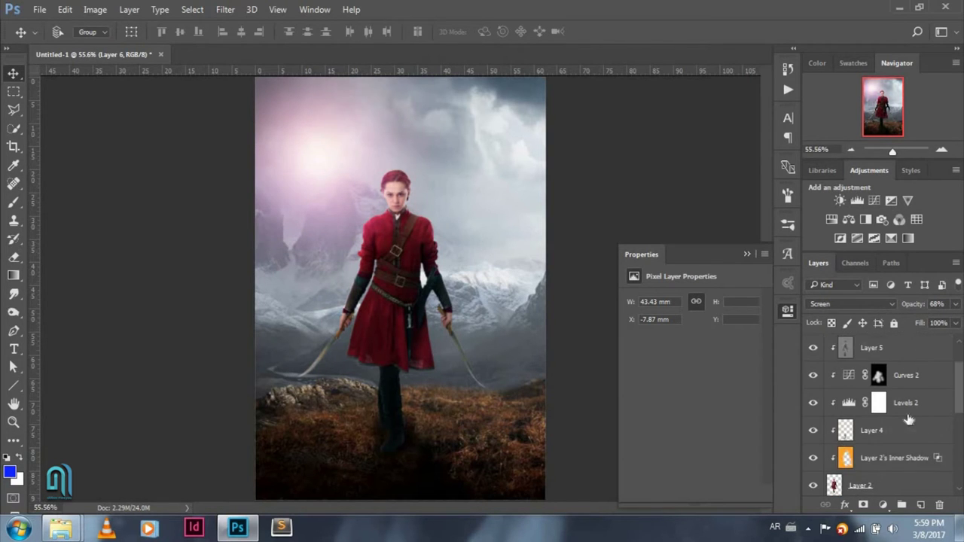
{"action": "scroll", "coordinate": [909, 418], "scroll_direction": "down", "scroll_amount": 2}
{"action": "scroll", "coordinate": [910, 418], "scroll_direction": "down", "scroll_amount": 2}
{"action": "scroll", "coordinate": [908, 419], "scroll_direction": "down", "scroll_amount": 1}
{"action": "scroll", "coordinate": [877, 389], "scroll_direction": "up", "scroll_amount": 1}
{"action": "scroll", "coordinate": [878, 393], "scroll_direction": "up", "scroll_amount": 1}
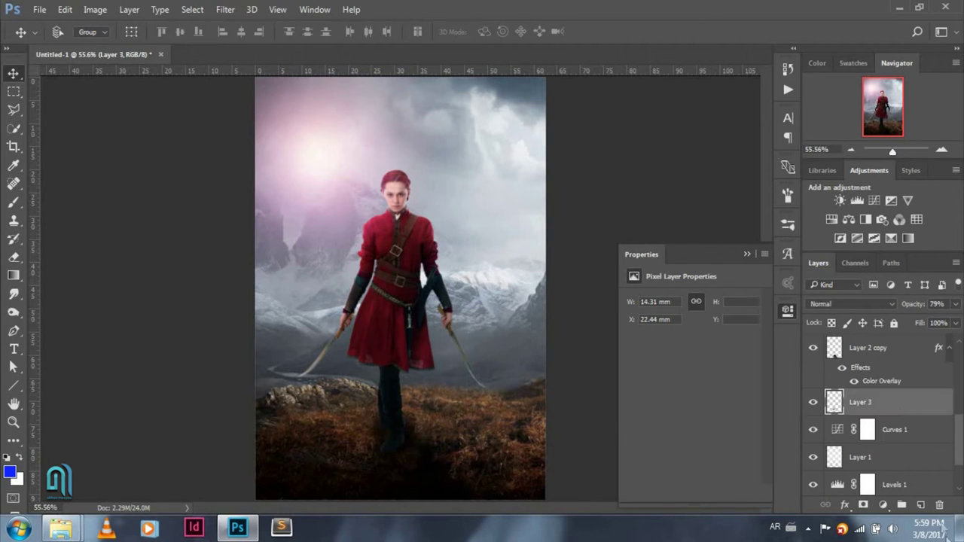
- Place the explosion PNG above Curves 1, rotated a quarter turn and enlarged over the woman
{"action": "left_click", "coordinate": [913, 435]}
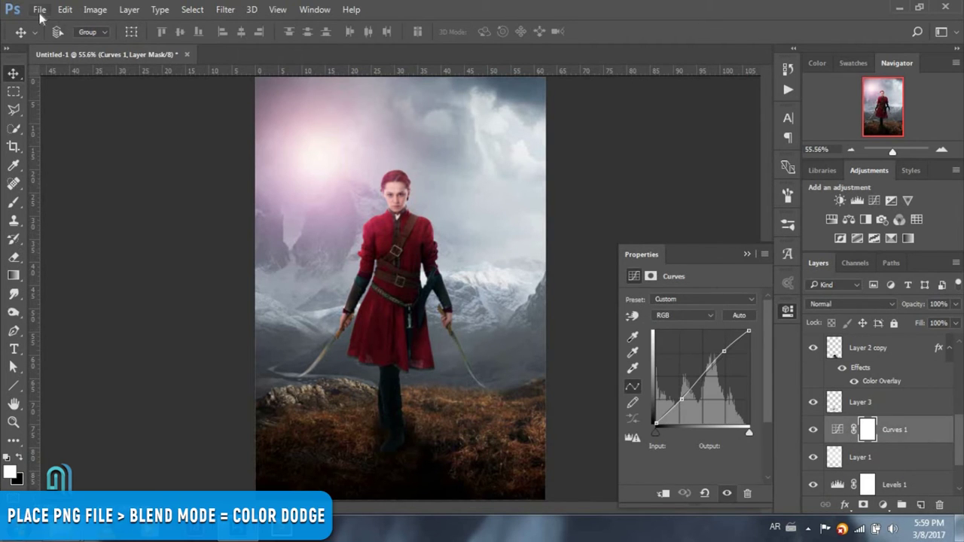
{"action": "left_click", "coordinate": [39, 9]}
{"action": "left_click", "coordinate": [113, 272]}
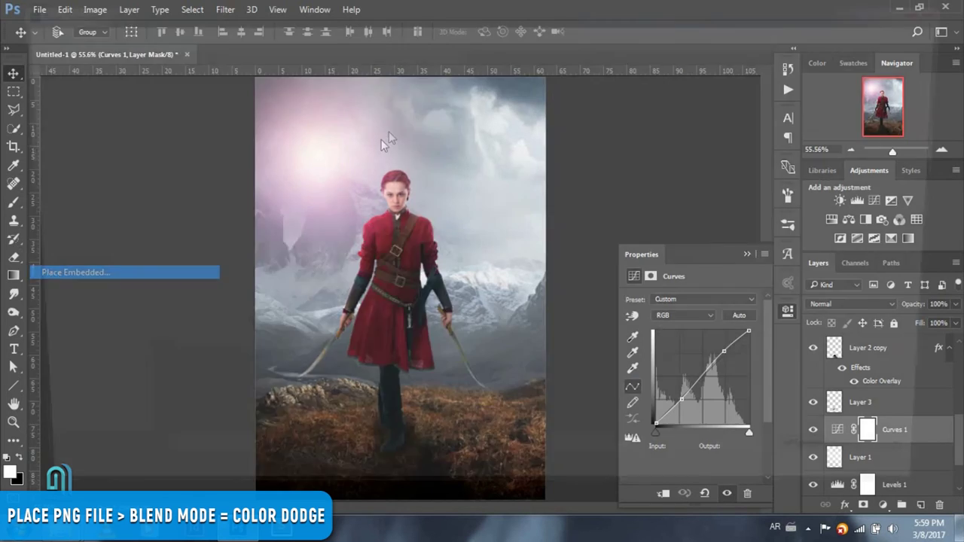
{"action": "double_click", "coordinate": [241, 113]}
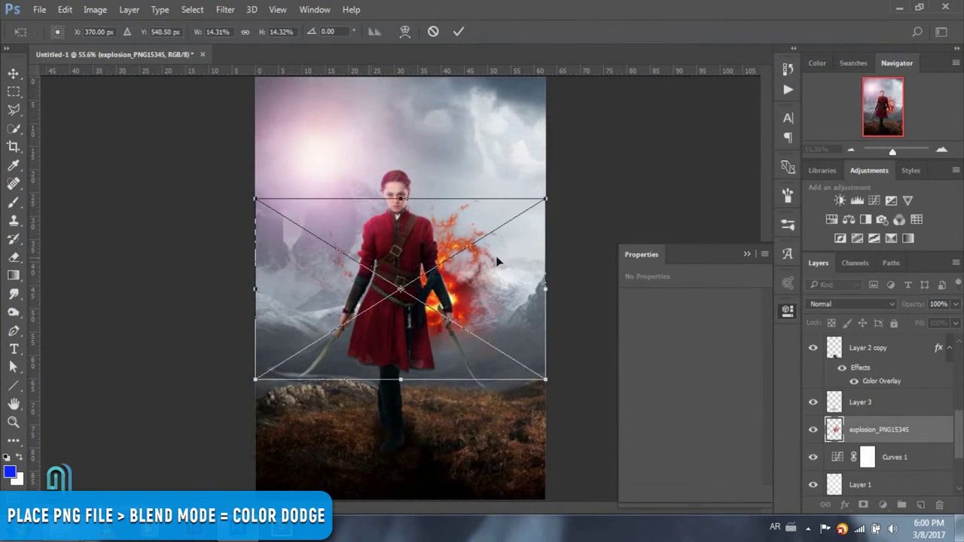
{"action": "left_click_drag", "start_coordinate": [563, 180], "coordinate": [399, 171]}
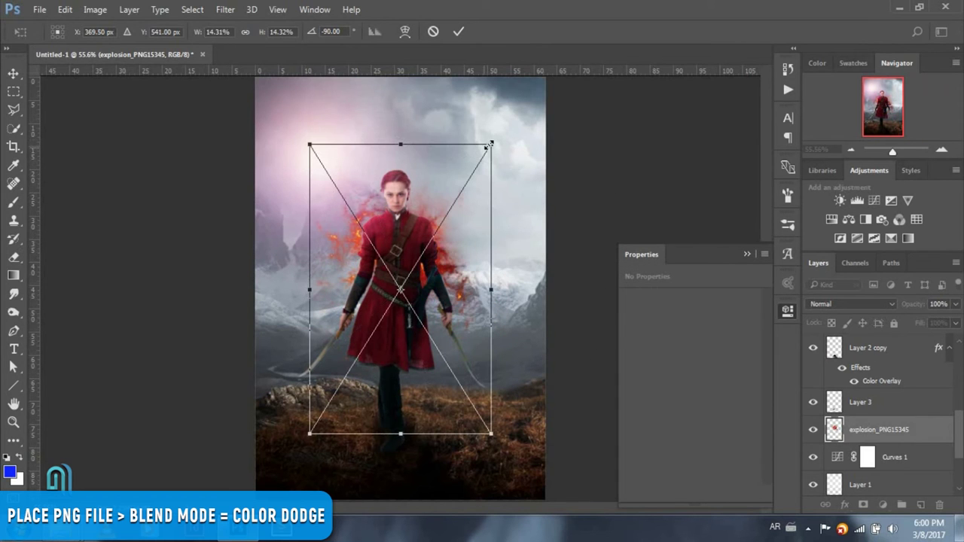
{"action": "left_click_drag", "start_coordinate": [491, 144], "coordinate": [551, 48]}
{"action": "left_click", "coordinate": [461, 32]}
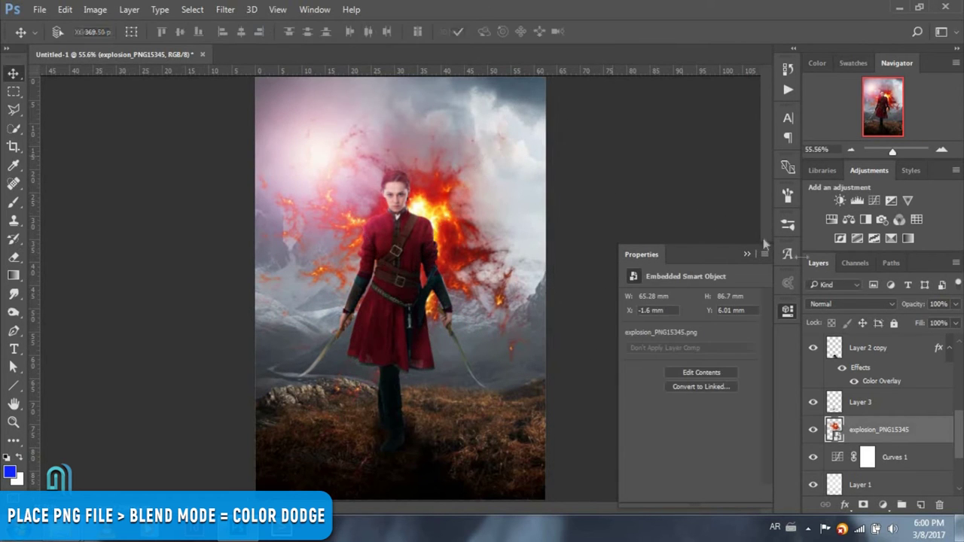
- Blend the explosion in Screen mode, shift it left and rotate it to 120 degrees
{"action": "left_click", "coordinate": [850, 303]}
{"action": "left_click", "coordinate": [834, 106]}
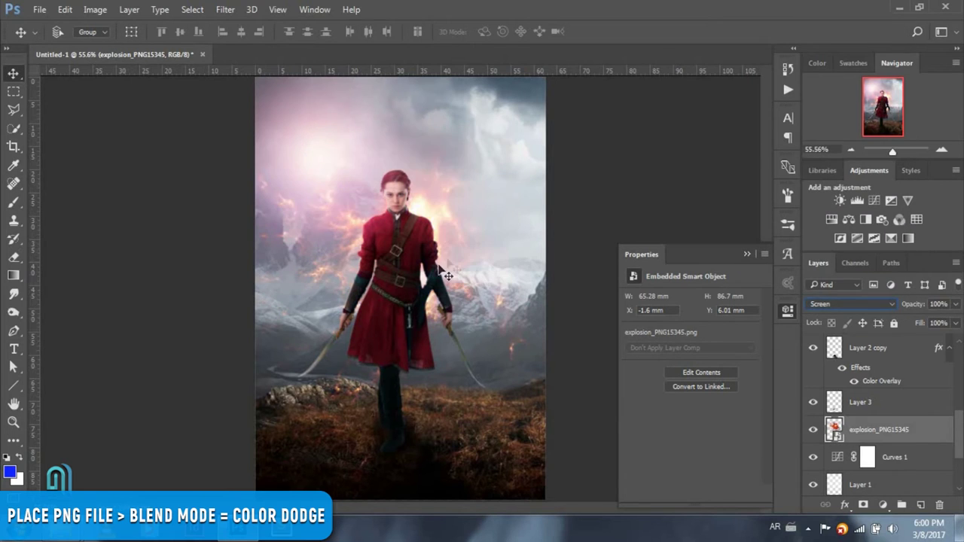
{"action": "left_click_drag", "start_coordinate": [462, 223], "coordinate": [422, 219]}
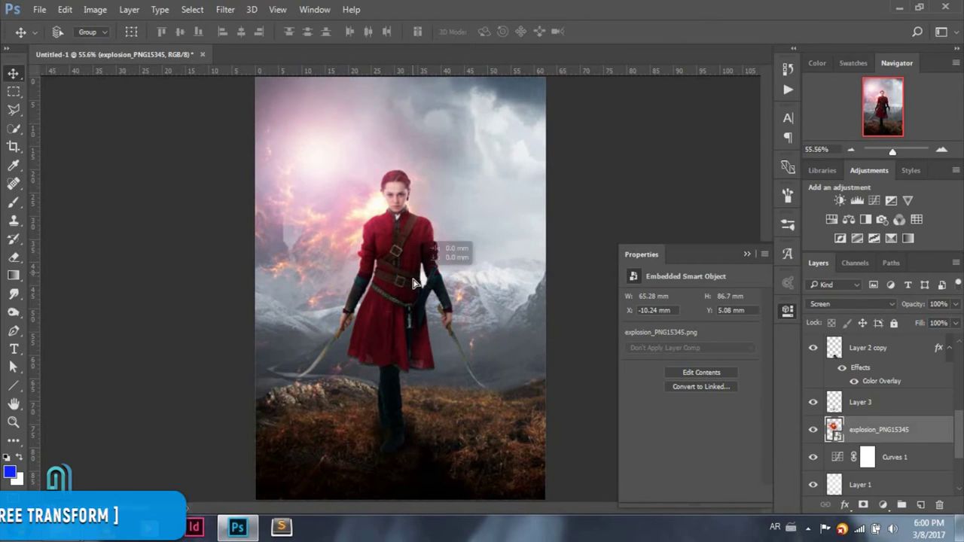
{"action": "key", "text": "ctrl+t"}
{"action": "mouse_move", "coordinate": [582, 187]}
{"action": "left_mouse_down"}
{"action": "mouse_move", "coordinate": [448, 369]}
{"action": "mouse_move", "coordinate": [473, 239]}
{"action": "mouse_move", "coordinate": [445, 271]}
{"action": "mouse_move", "coordinate": [455, 280]}
{"action": "left_mouse_up"}
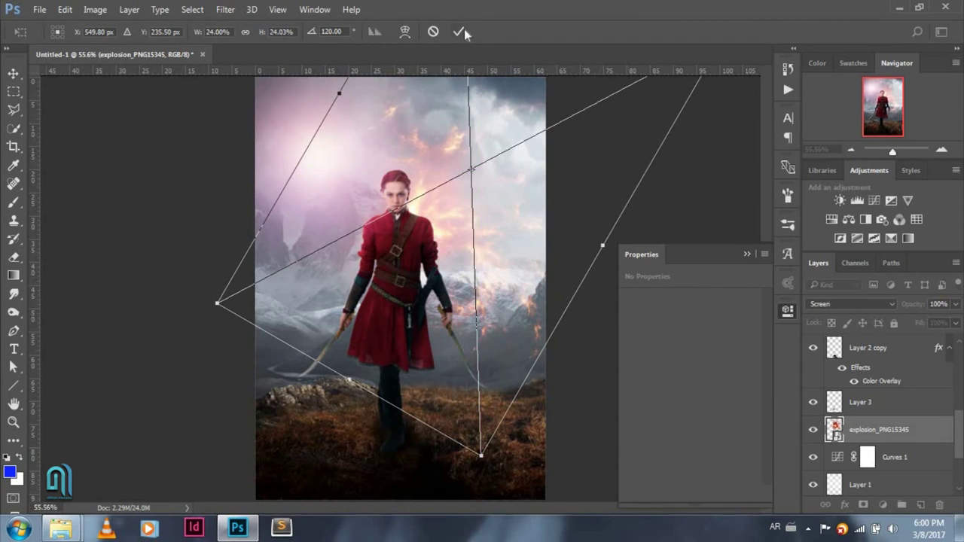
{"action": "left_click", "coordinate": [459, 31]}
- Switch the explosion to Color Dodge, nudge it left, and lower its opacity to 77%
{"action": "left_click", "coordinate": [955, 303]}
{"action": "left_click_drag", "start_coordinate": [944, 322], "coordinate": [932, 322]}
{"action": "left_click", "coordinate": [859, 304]}
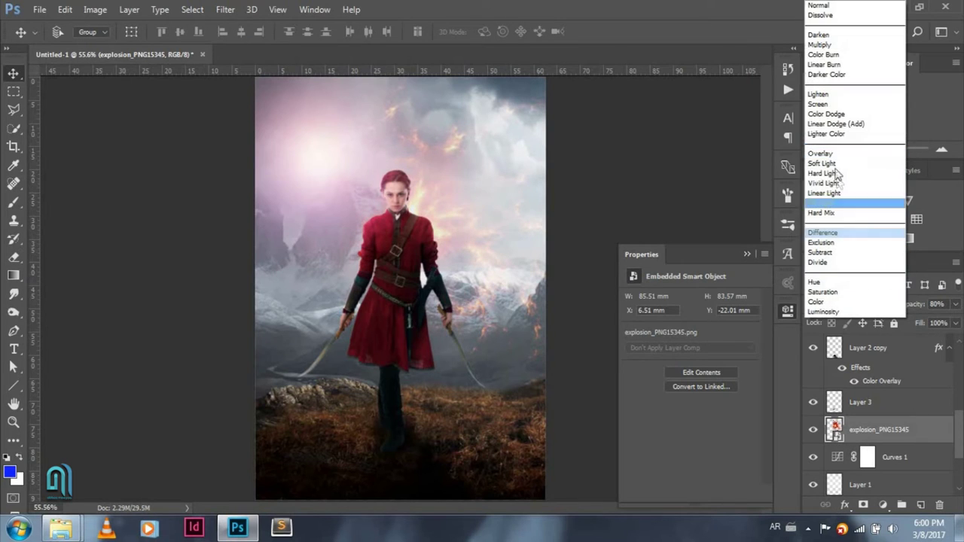
{"action": "left_click", "coordinate": [832, 114]}
{"action": "left_click_drag", "start_coordinate": [479, 224], "coordinate": [472, 228]}
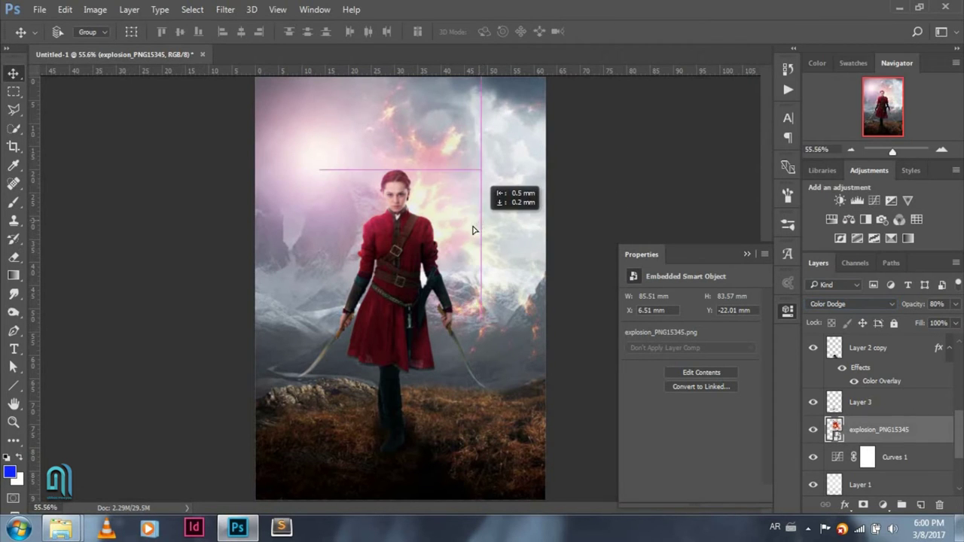
{"action": "left_click_drag", "start_coordinate": [955, 303], "coordinate": [933, 322]}
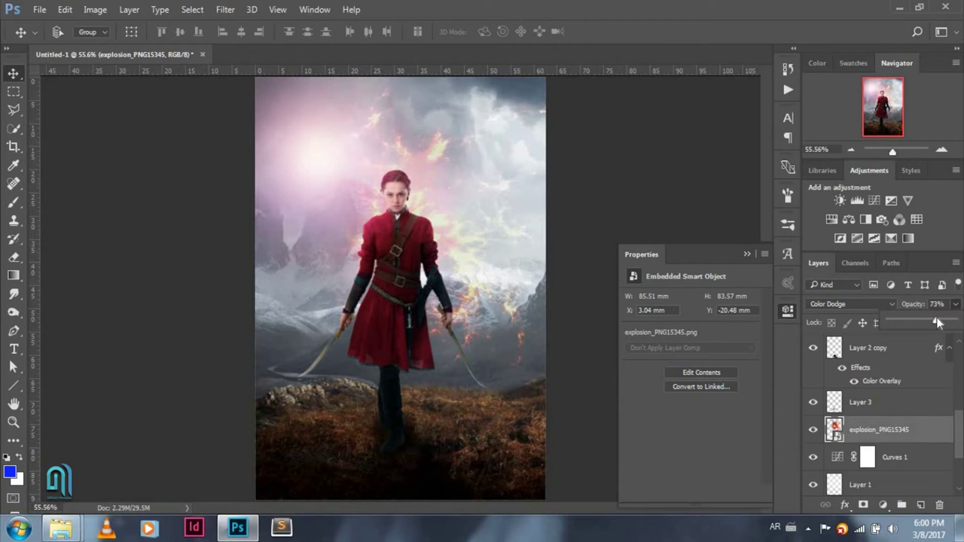
- Select Layer 6 so the next placed image lands above it
{"action": "scroll", "coordinate": [926, 399], "scroll_direction": "up", "scroll_amount": 5}
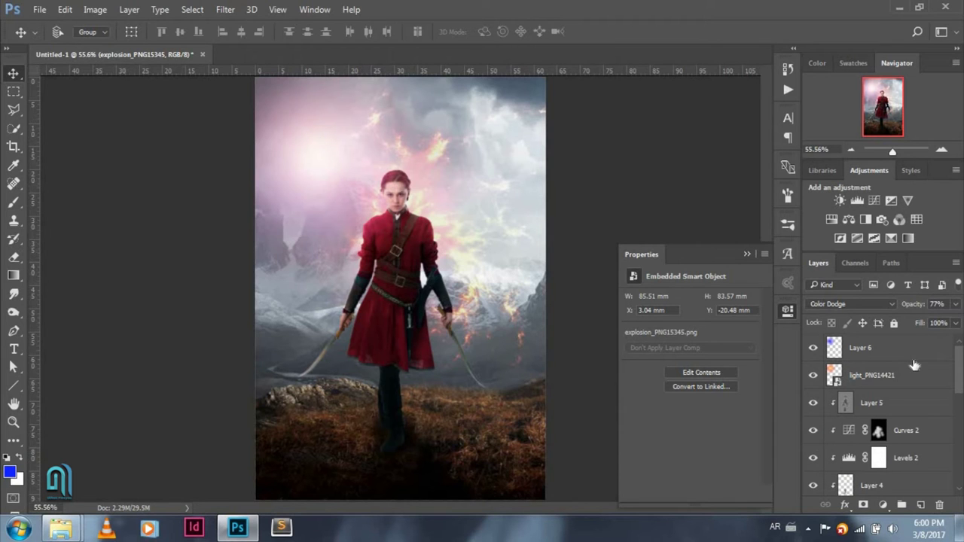
{"action": "left_click", "coordinate": [894, 348]}
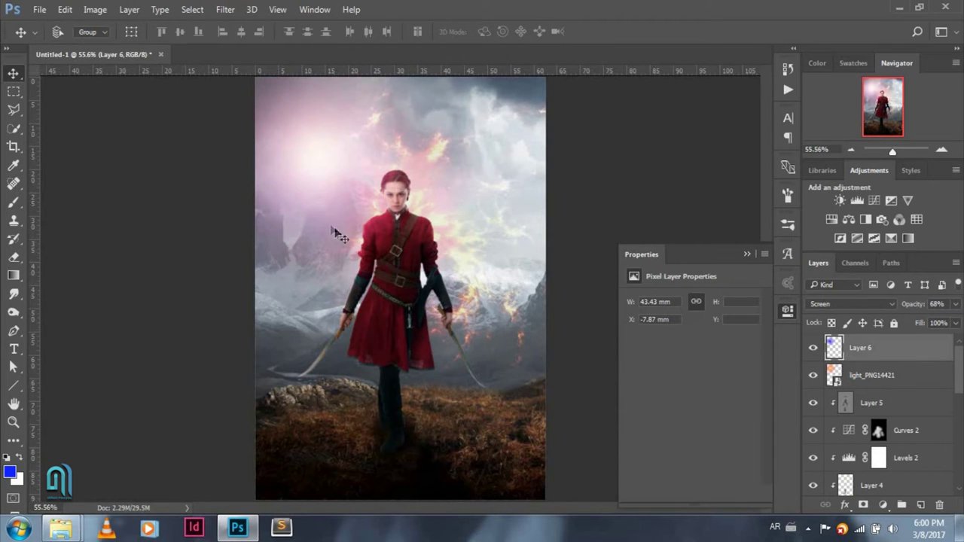
{"action": "left_click", "coordinate": [41, 10]}
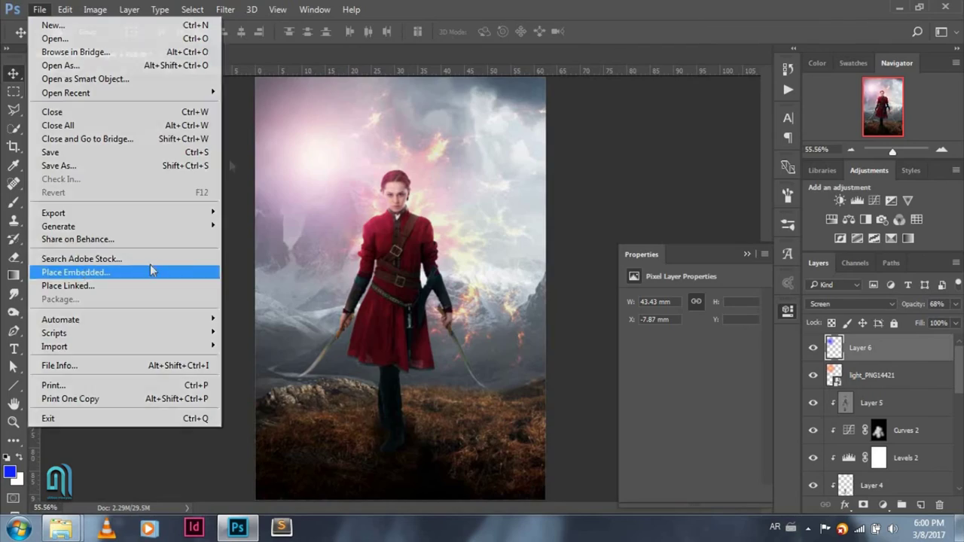
- Place bird-in-png-2, shrink it right of the swordswoman, and fade it to 61% opacity
{"action": "left_click", "coordinate": [208, 268]}
{"action": "double_click", "coordinate": [192, 114]}
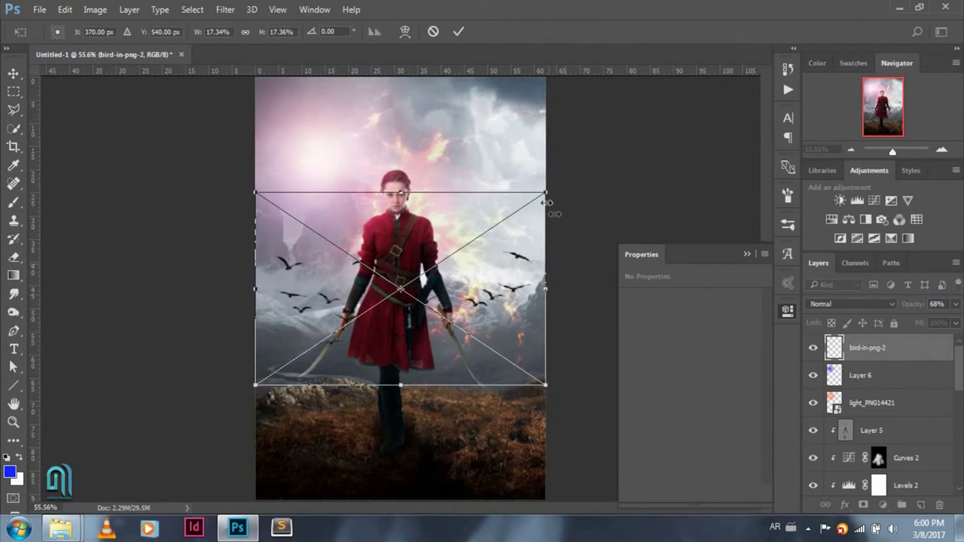
{"action": "mouse_move", "coordinate": [516, 223]}
{"action": "left_mouse_down"}
{"action": "mouse_move", "coordinate": [548, 141]}
{"action": "mouse_move", "coordinate": [499, 189]}
{"action": "mouse_move", "coordinate": [515, 187]}
{"action": "mouse_move", "coordinate": [533, 262]}
{"action": "left_mouse_up"}
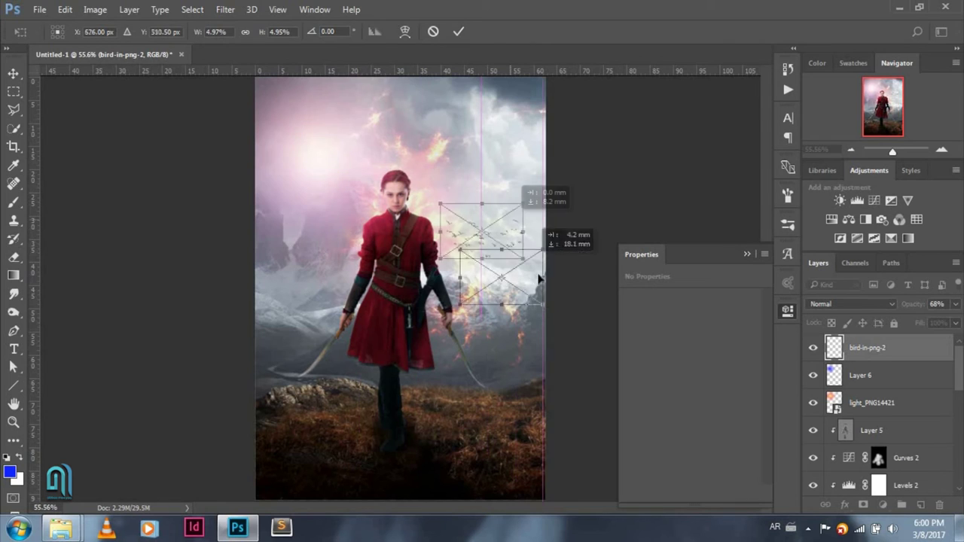
{"action": "key", "text": "Return"}
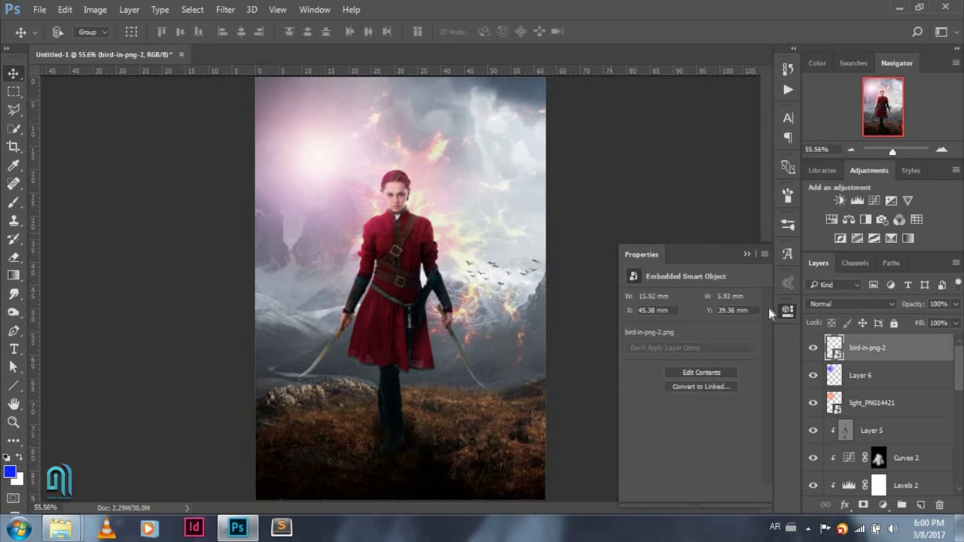
{"action": "left_click", "coordinate": [956, 304]}
{"action": "left_click_drag", "start_coordinate": [954, 322], "coordinate": [931, 323]}
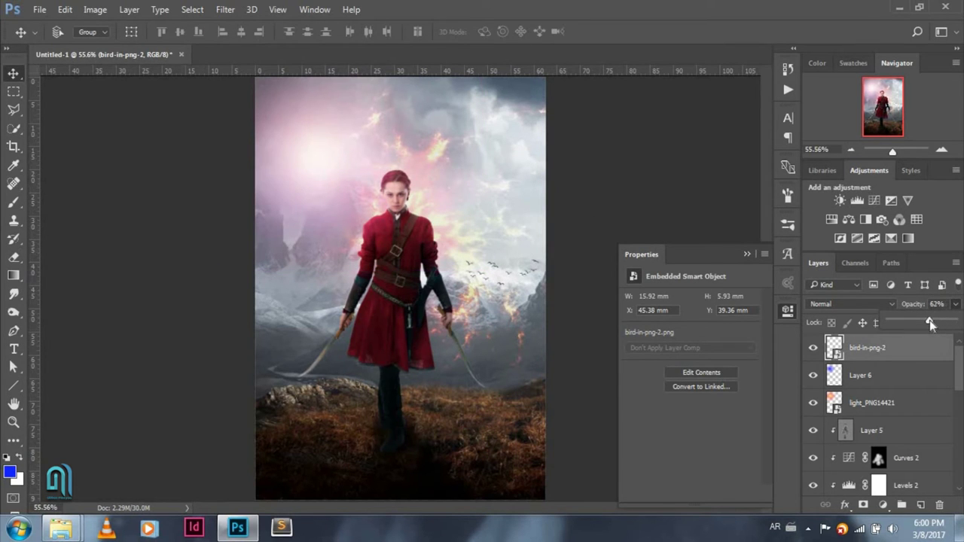
{"action": "left_click", "coordinate": [925, 350]}
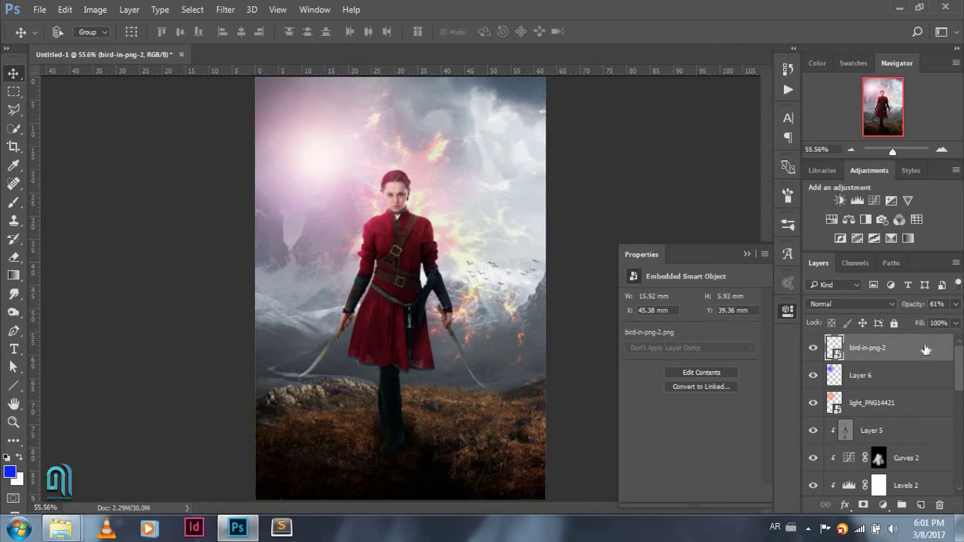
- On a new layer, paint white fog across the bottom with a 37% brush, faded to about 41%
{"action": "left_click", "coordinate": [920, 504]}
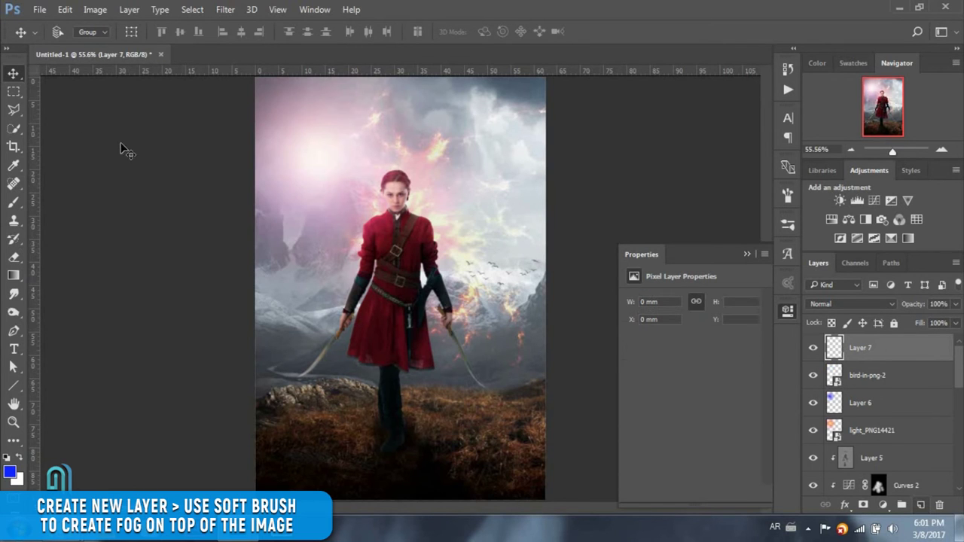
{"action": "left_click", "coordinate": [14, 202]}
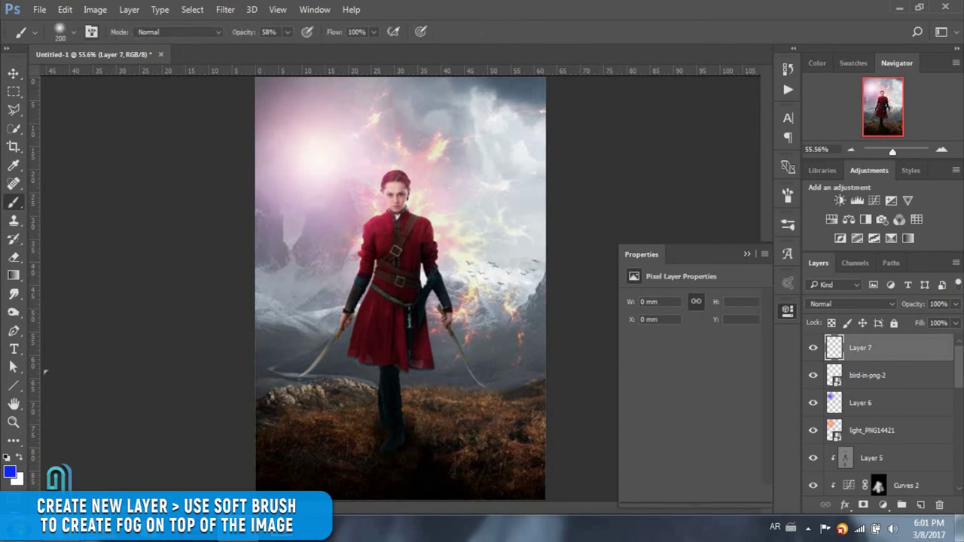
{"action": "left_click", "coordinate": [9, 472]}
{"action": "left_click_drag", "start_coordinate": [595, 158], "coordinate": [565, 134]}
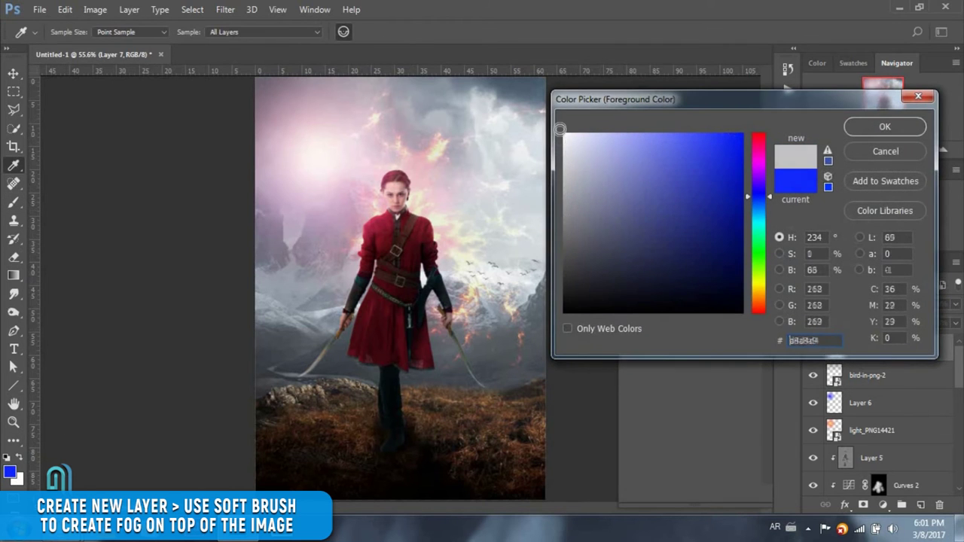
{"action": "key", "text": "Return"}
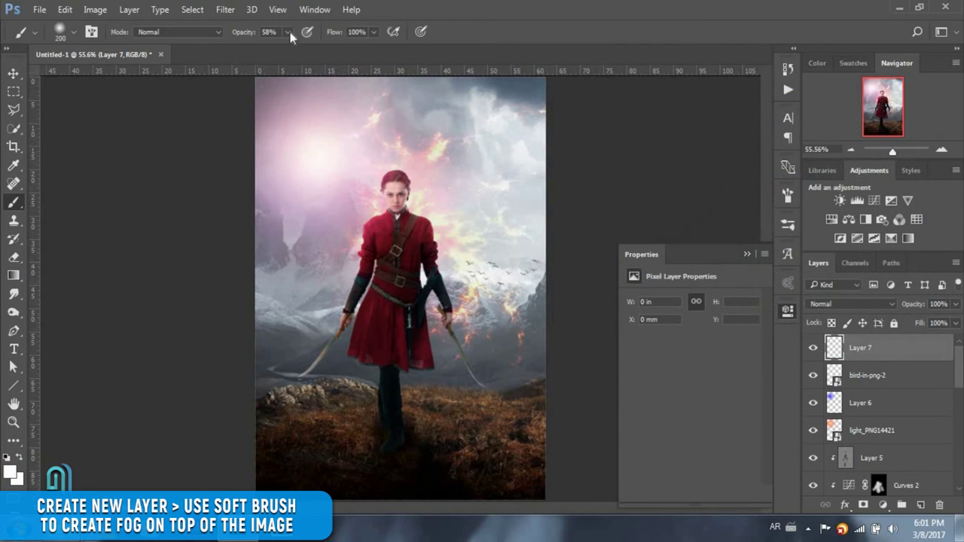
{"action": "left_click_drag", "start_coordinate": [288, 32], "coordinate": [274, 48]}
{"action": "left_click_drag", "start_coordinate": [239, 418], "coordinate": [538, 452]}
{"action": "mouse_move", "coordinate": [218, 472]}
{"action": "left_mouse_down"}
{"action": "mouse_move", "coordinate": [488, 424]}
{"action": "mouse_move", "coordinate": [219, 391]}
{"action": "left_mouse_up"}
{"action": "mouse_move", "coordinate": [955, 305]}
{"action": "left_mouse_down"}
{"action": "mouse_move", "coordinate": [915, 322]}
{"action": "mouse_move", "coordinate": [924, 318]}
{"action": "left_mouse_up"}
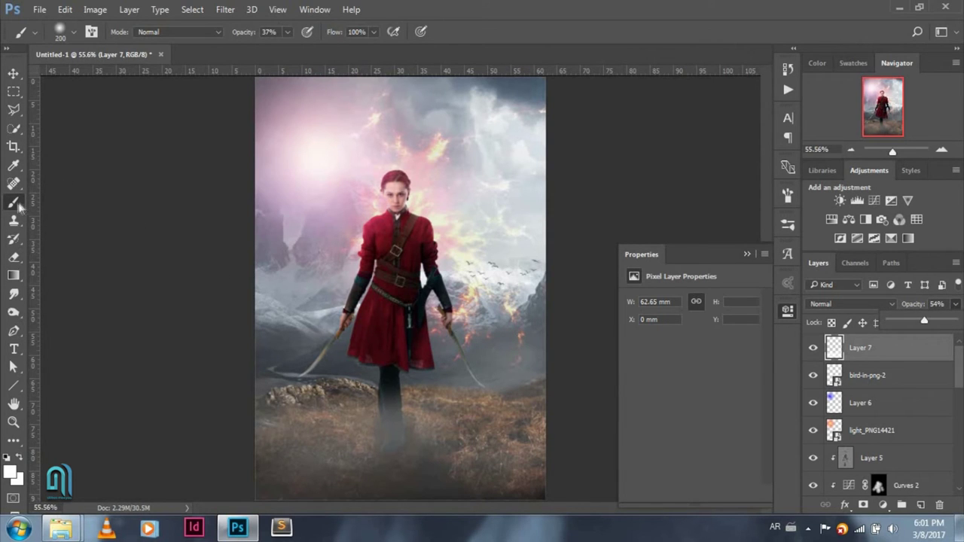
- Undo an overly strong erase and lower the Eraser opacity to 22%
{"action": "left_click", "coordinate": [14, 256]}
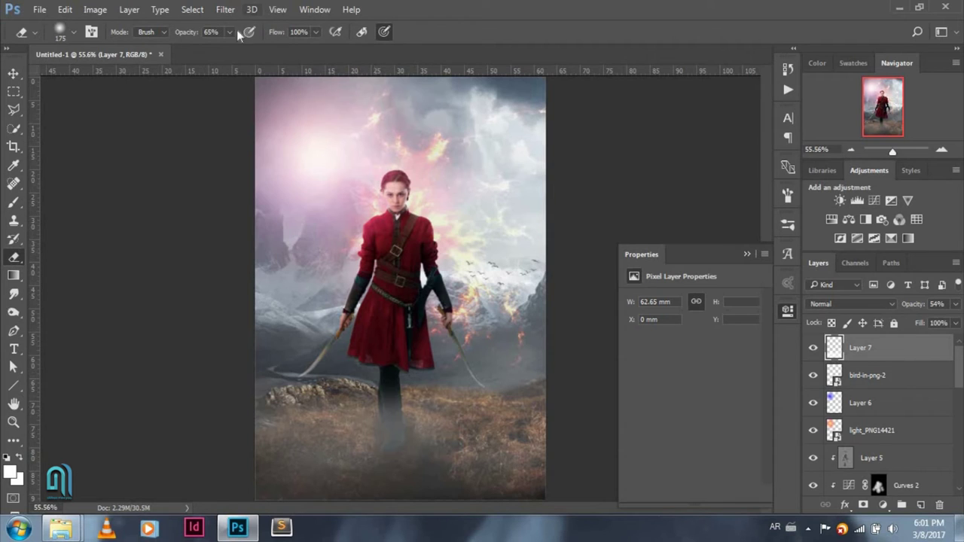
{"action": "mouse_move", "coordinate": [377, 430]}
{"action": "left_mouse_down"}
{"action": "mouse_move", "coordinate": [376, 407]}
{"action": "mouse_move", "coordinate": [396, 441]}
{"action": "left_mouse_up"}
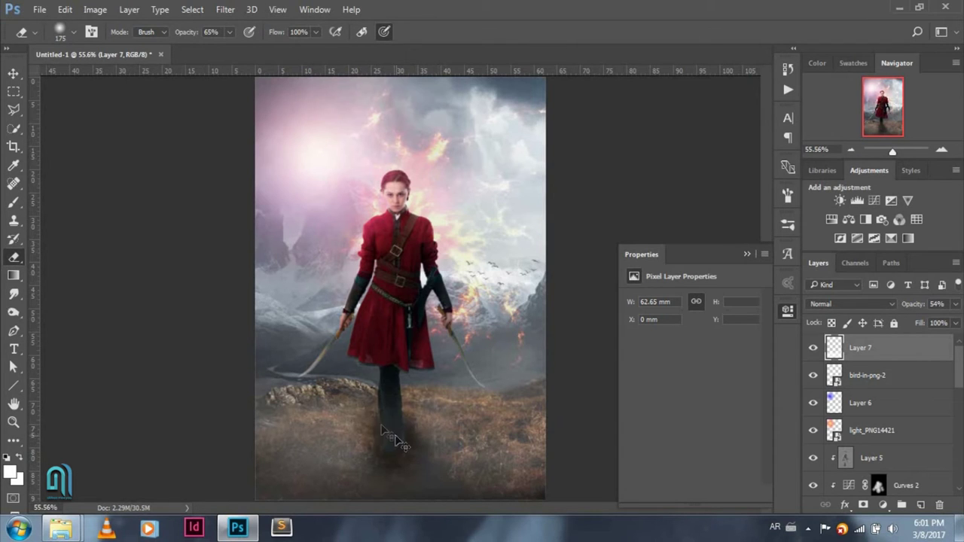
{"action": "key", "text": "ctrl+z"}
{"action": "left_click", "coordinate": [229, 32]}
{"action": "left_click_drag", "start_coordinate": [229, 49], "coordinate": [203, 49]}
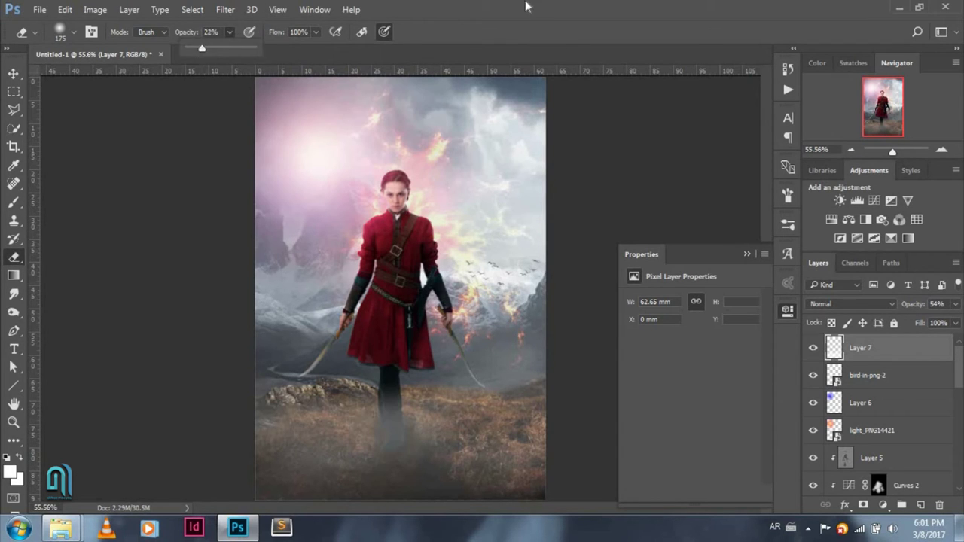
{"action": "left_click", "coordinate": [384, 388]}
- Lightly erase fog around the legs with a 500 px eraser, then add an empty layer
{"action": "key", "text": "bracketright"}
{"action": "key", "text": "bracketright"}
{"action": "left_click", "coordinate": [394, 426]}
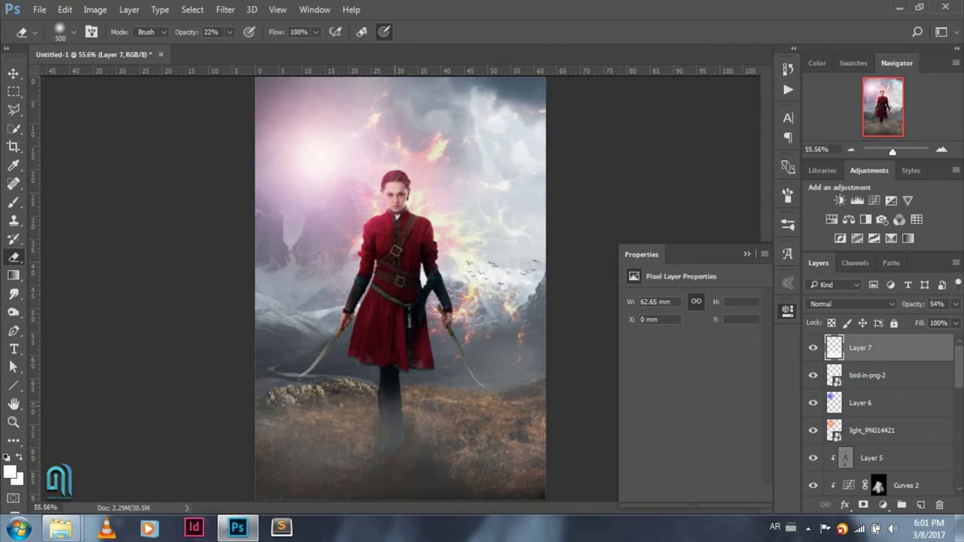
{"action": "left_click", "coordinate": [339, 444]}
{"action": "left_click", "coordinate": [296, 451]}
{"action": "left_click", "coordinate": [488, 455]}
{"action": "left_click", "coordinate": [408, 431]}
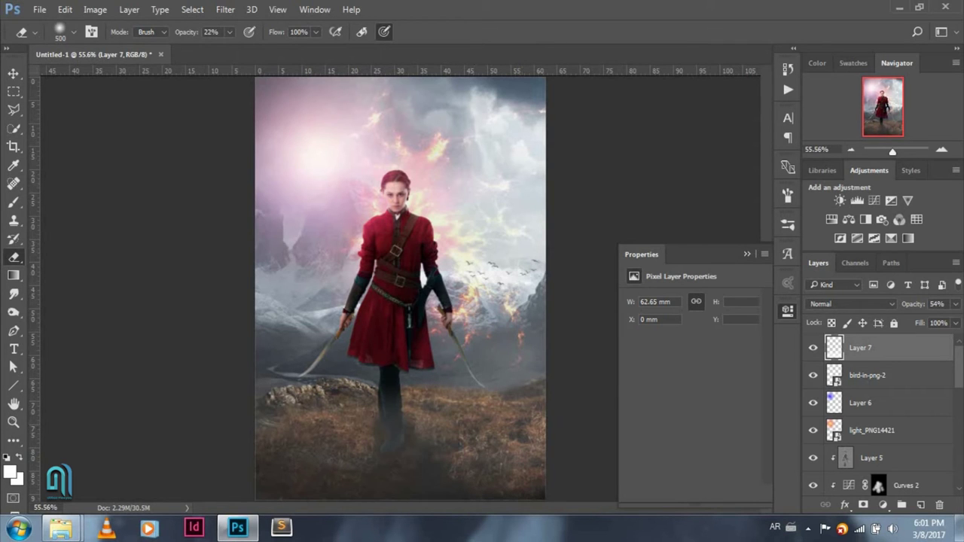
{"action": "left_click", "coordinate": [954, 304]}
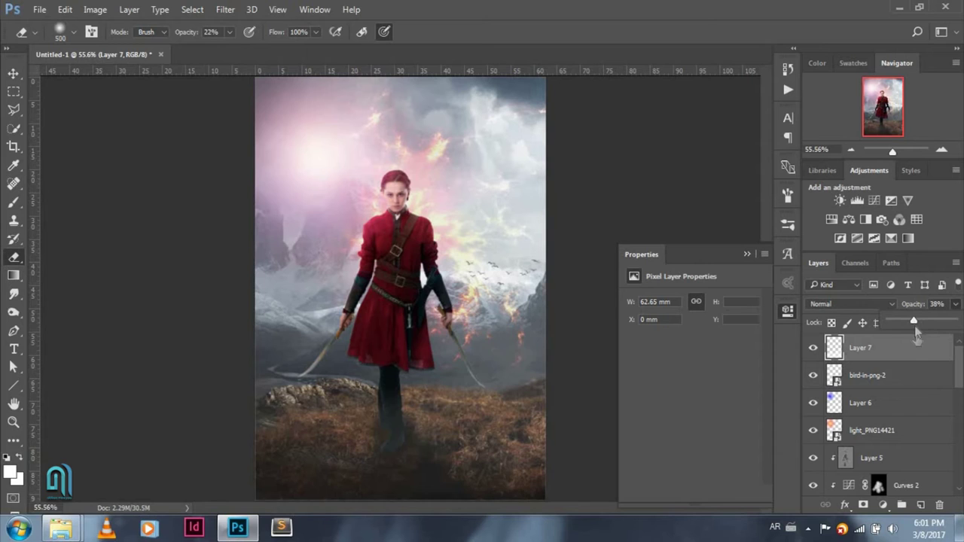
{"action": "left_click", "coordinate": [920, 504]}
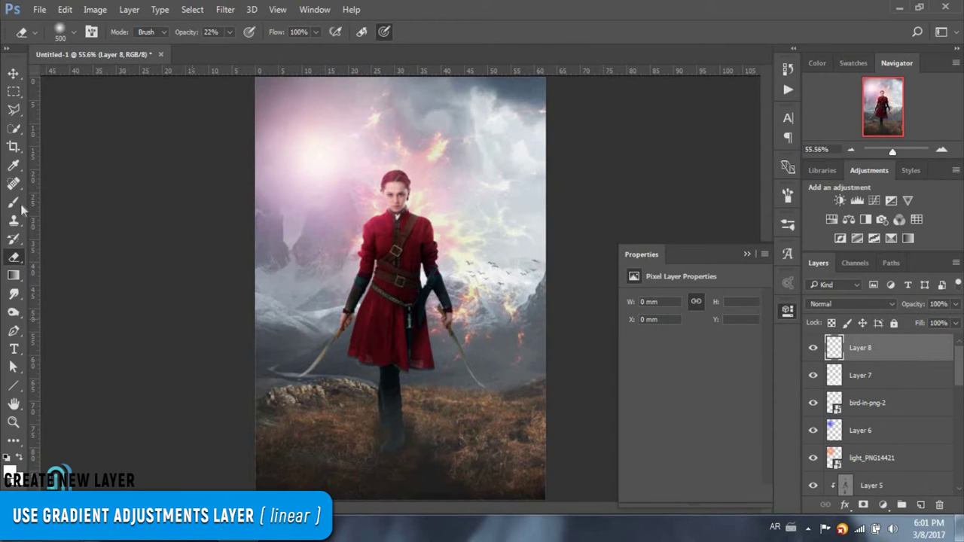
- Draw a black gradient up from the bottom on Layer 8, stretch it taller and shift it lower
{"action": "left_click", "coordinate": [14, 275]}
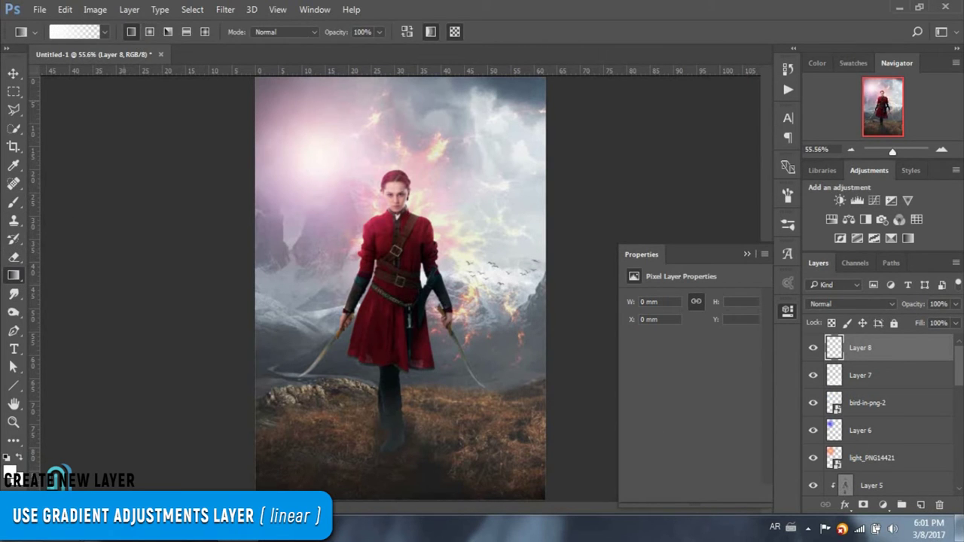
{"action": "left_click", "coordinate": [9, 469]}
{"action": "left_click", "coordinate": [566, 310]}
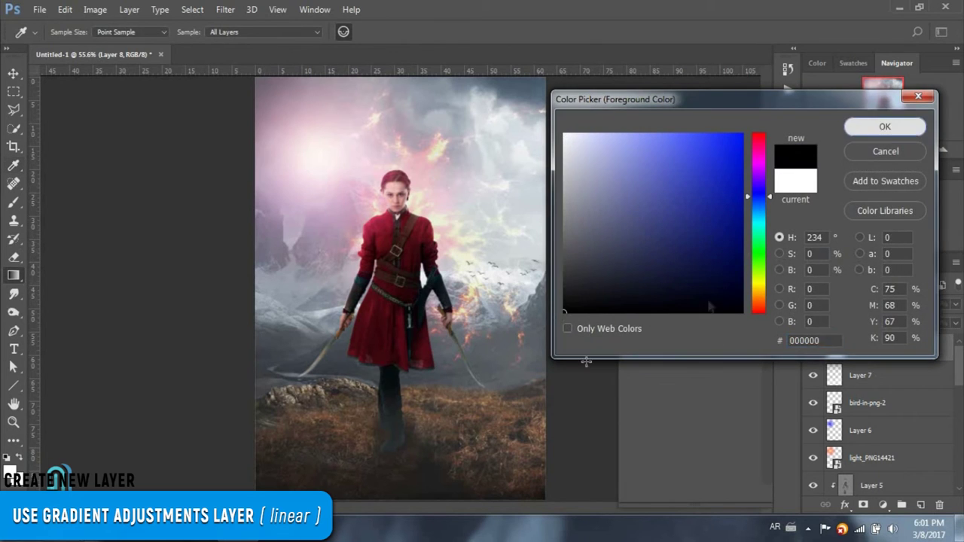
{"action": "left_click", "coordinate": [881, 126]}
{"action": "mouse_move", "coordinate": [401, 497]}
{"action": "left_mouse_down"}
{"action": "mouse_move", "coordinate": [411, 395]}
{"action": "mouse_move", "coordinate": [400, 273]}
{"action": "left_mouse_up"}
{"action": "key", "text": "ctrl+t"}
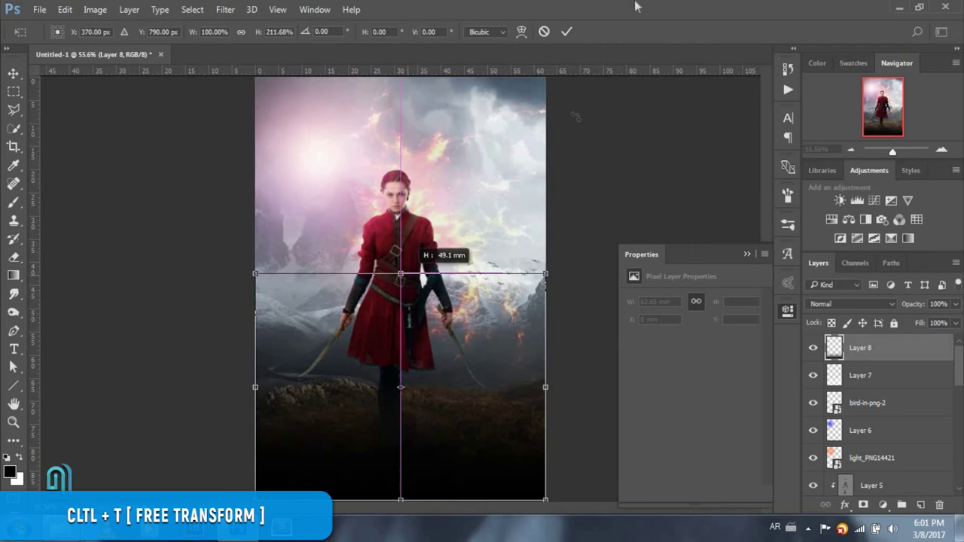
{"action": "left_click", "coordinate": [568, 32]}
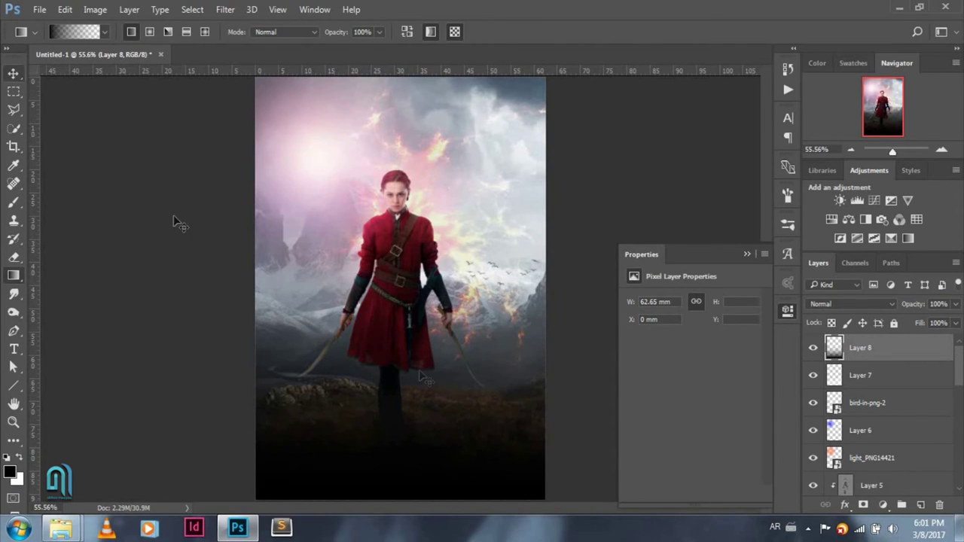
{"action": "key", "text": "v"}
{"action": "left_click_drag", "start_coordinate": [421, 377], "coordinate": [423, 444]}
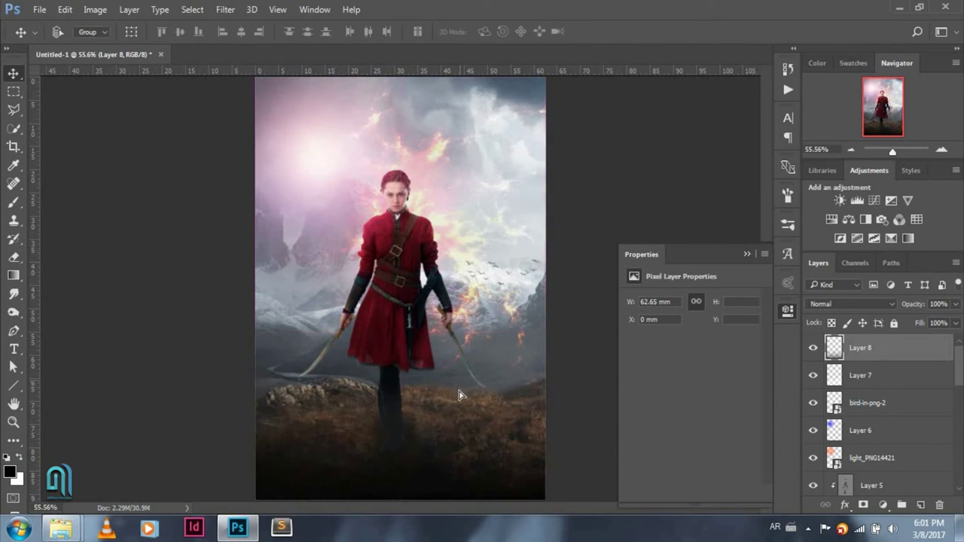
- After checking the fog layer's opacity, set Layer 8's opacity to 78%
{"action": "left_click", "coordinate": [888, 375]}
{"action": "left_click", "coordinate": [956, 303]}
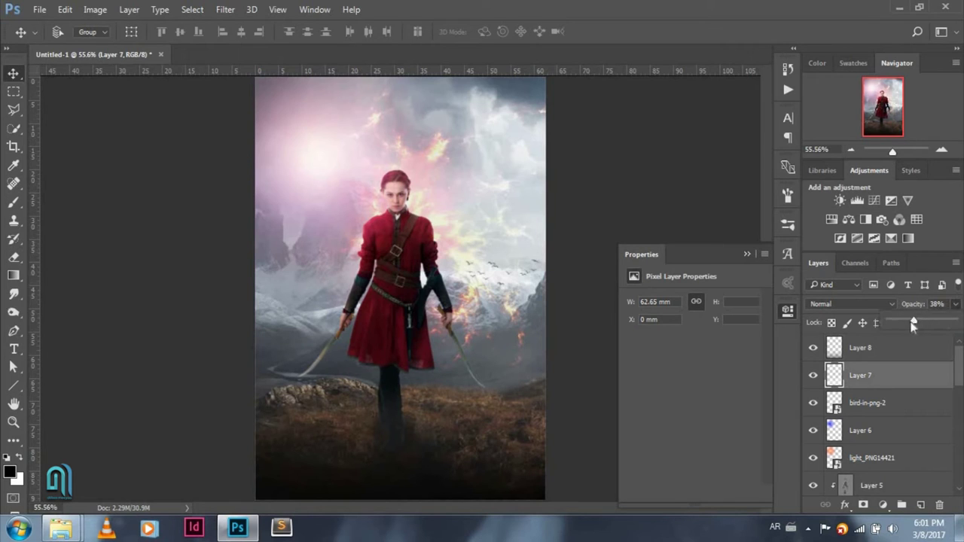
{"action": "left_click", "coordinate": [913, 347]}
{"action": "left_click_drag", "start_coordinate": [955, 303], "coordinate": [942, 324]}
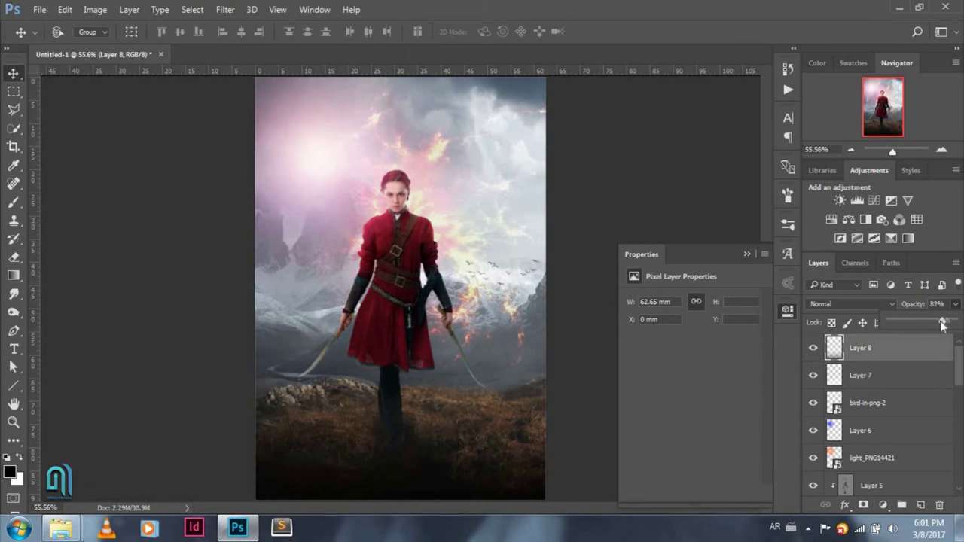
{"action": "left_click", "coordinate": [931, 351]}
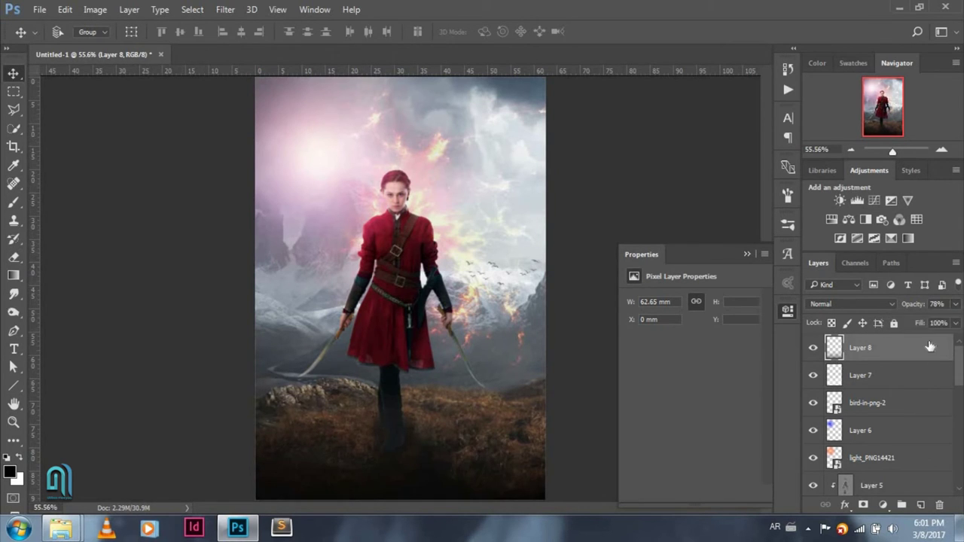
{"action": "left_click", "coordinate": [883, 505]}
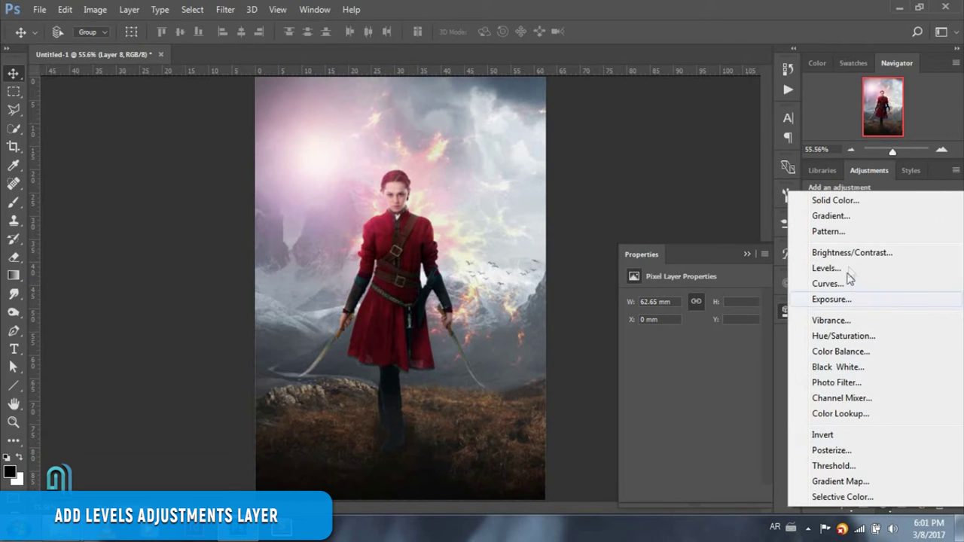
- Add a Levels layer, adjust RGB black point and midtones, and tighten the Red channel
{"action": "left_click", "coordinate": [825, 268]}
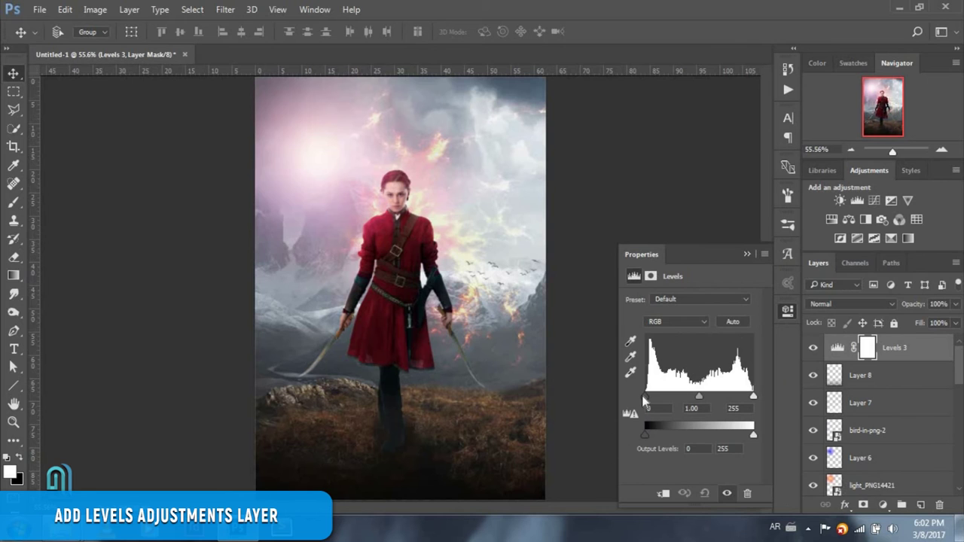
{"action": "left_click_drag", "start_coordinate": [652, 400], "coordinate": [652, 399]}
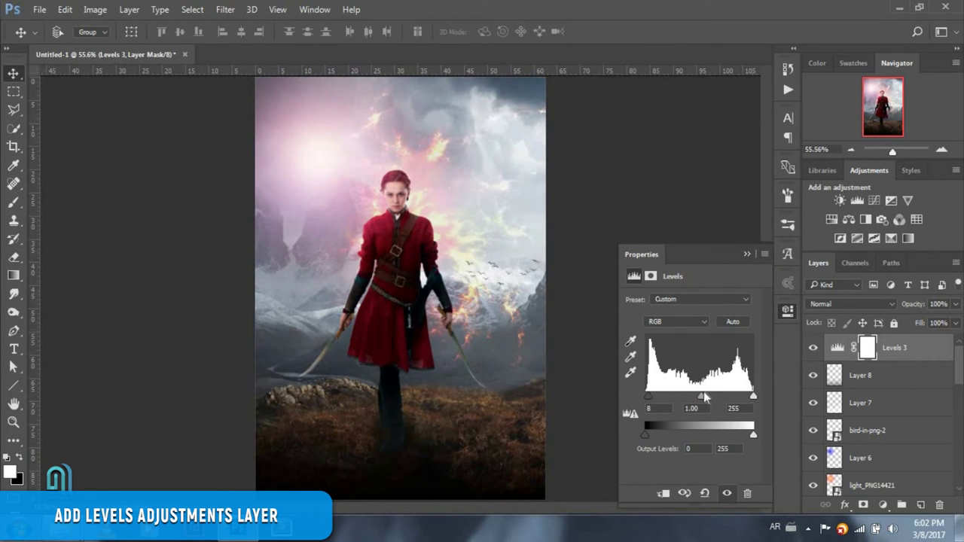
{"action": "left_click_drag", "start_coordinate": [700, 396], "coordinate": [698, 397]}
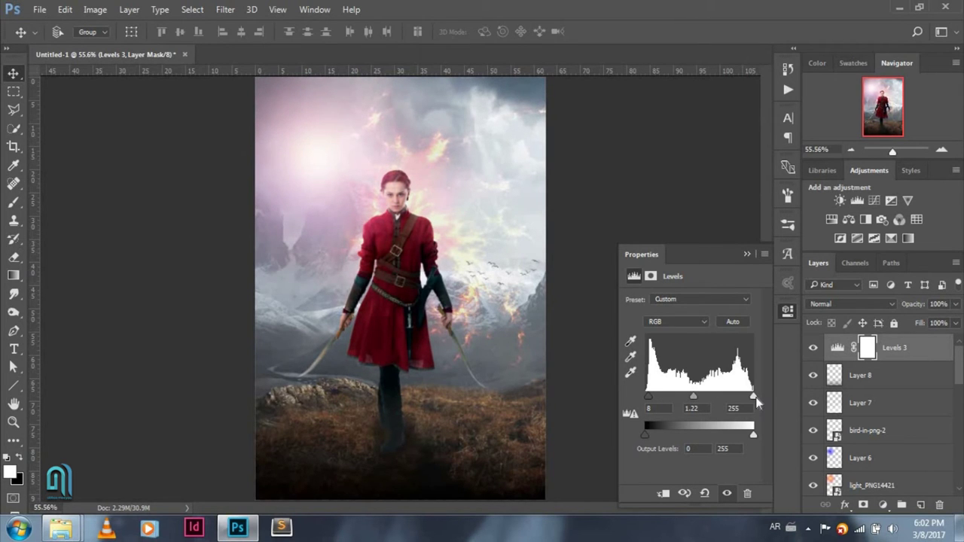
{"action": "left_click", "coordinate": [884, 506]}
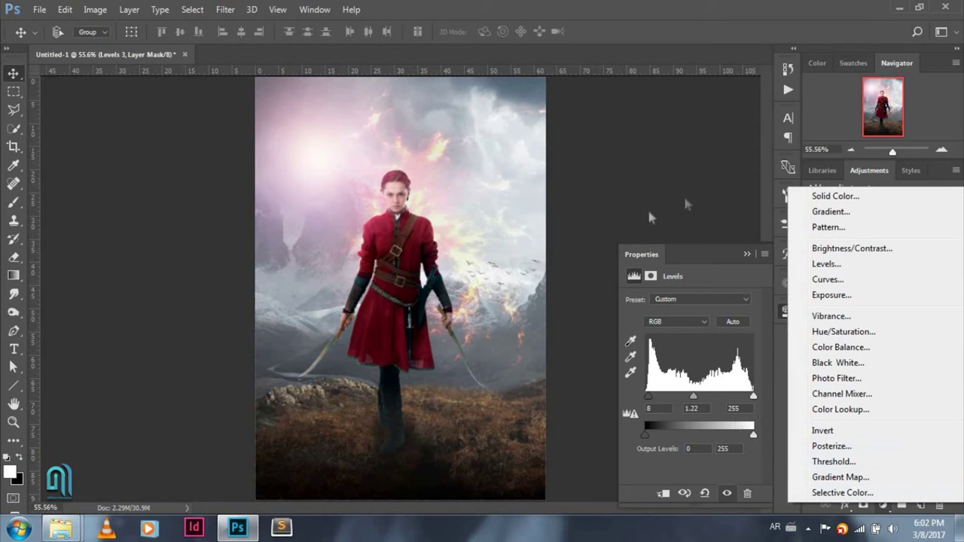
{"action": "left_click", "coordinate": [697, 328]}
{"action": "left_click", "coordinate": [674, 333]}
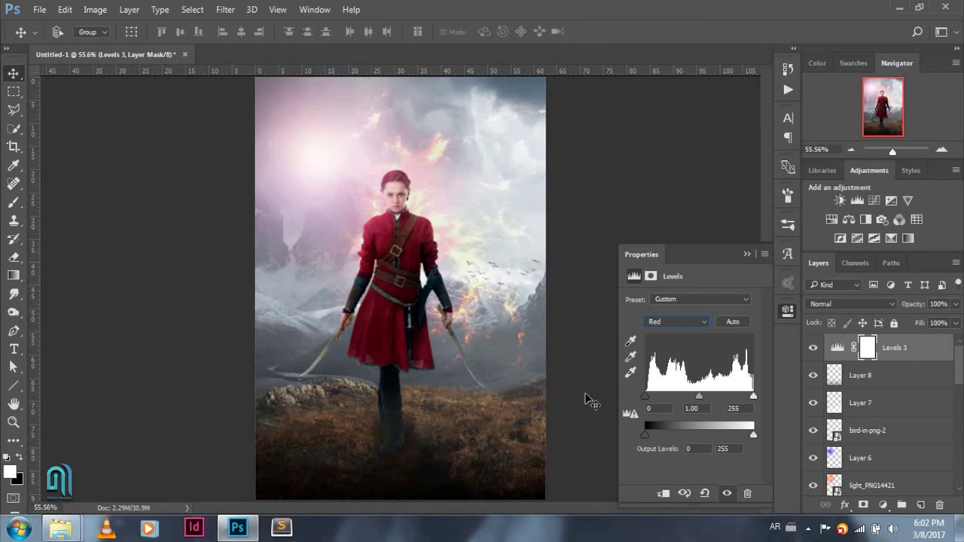
{"action": "left_click_drag", "start_coordinate": [647, 396], "coordinate": [653, 397]}
{"action": "left_click_drag", "start_coordinate": [751, 394], "coordinate": [704, 397]}
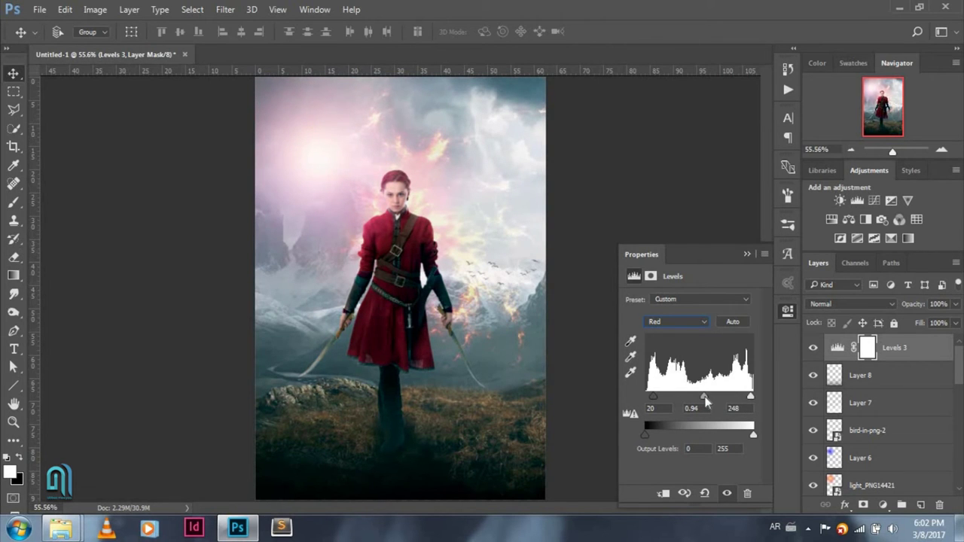
- Set the Blue channel to 8, 1.22, 247 and the Levels layer opacity to 58%
{"action": "left_click", "coordinate": [670, 323]}
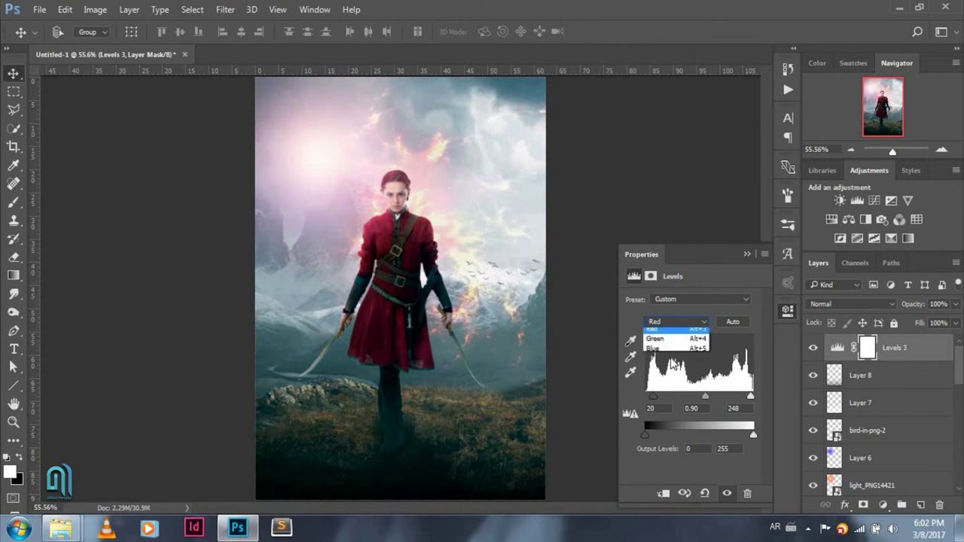
{"action": "left_click", "coordinate": [672, 363]}
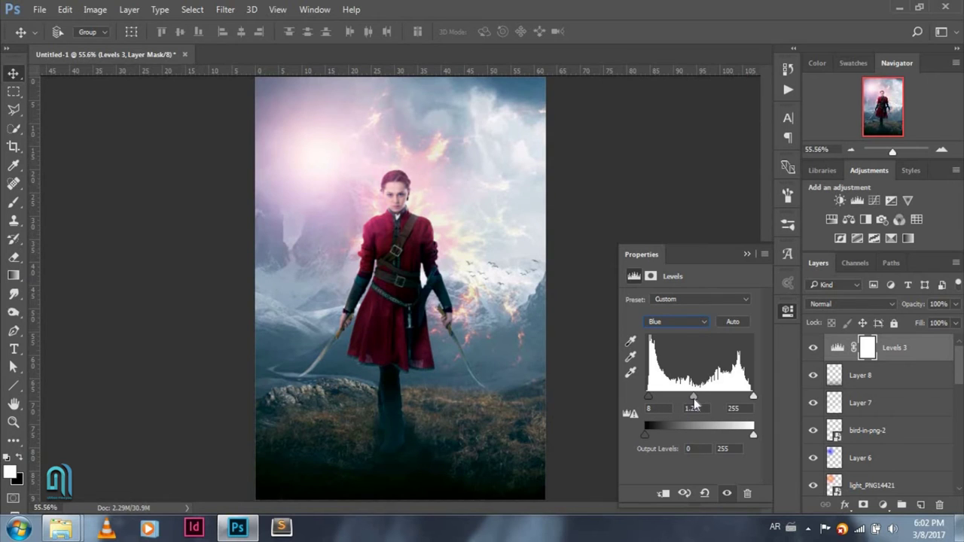
{"action": "left_click_drag", "start_coordinate": [752, 398], "coordinate": [748, 397]}
{"action": "left_click_drag", "start_coordinate": [956, 304], "coordinate": [936, 324]}
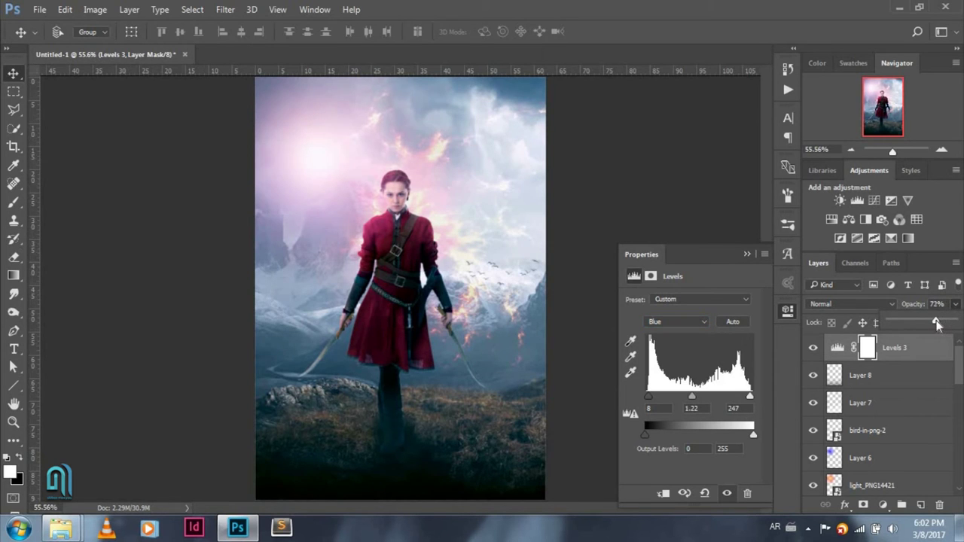
{"action": "left_click", "coordinate": [813, 347]}
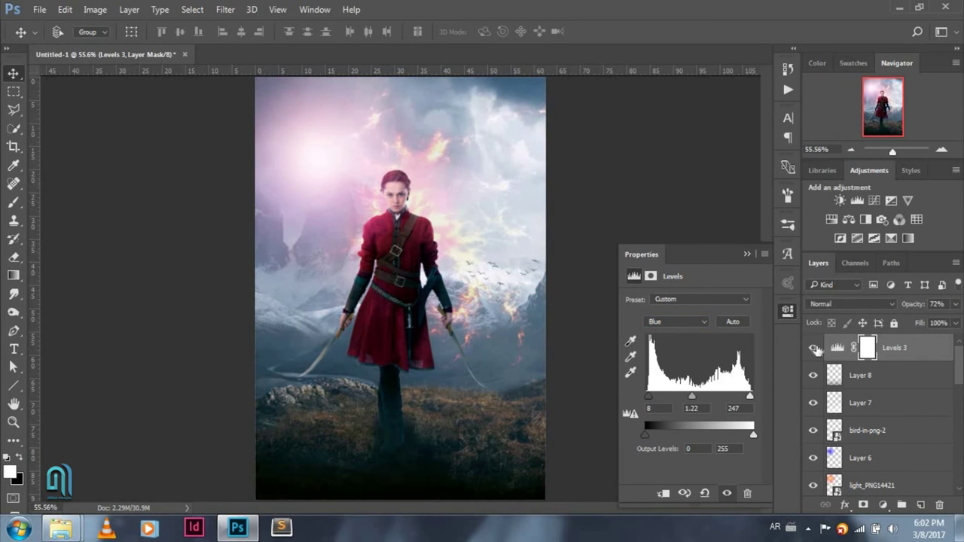
{"action": "left_click_drag", "start_coordinate": [955, 305], "coordinate": [933, 322]}
{"action": "left_click", "coordinate": [837, 347]}
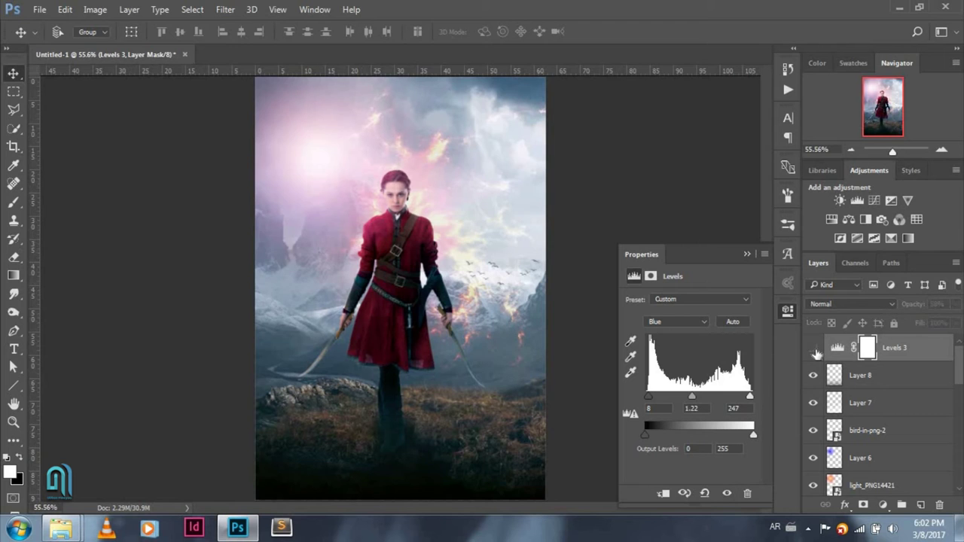
- Add a Curves adjustment with darker shadows at 76% opacity
{"action": "left_click", "coordinate": [884, 507]}
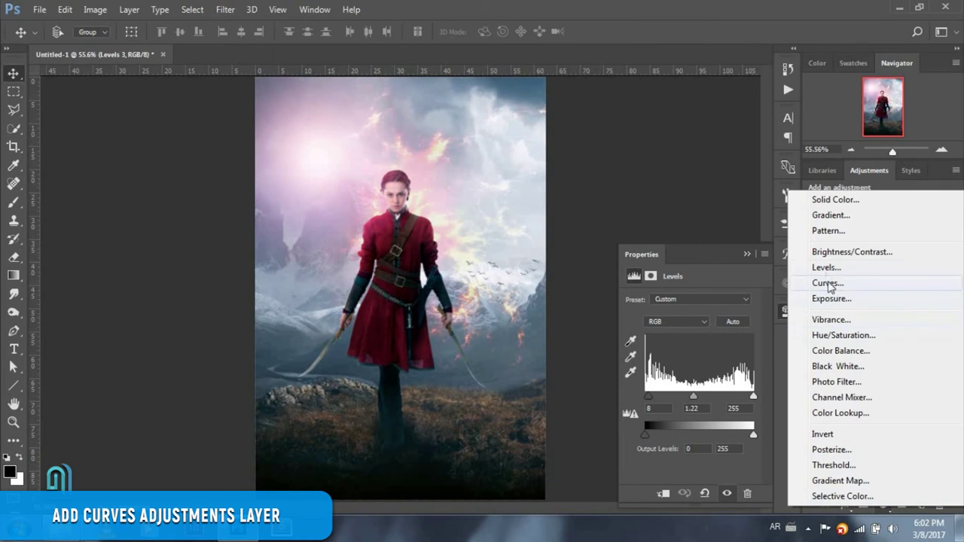
{"action": "left_click", "coordinate": [827, 283]}
{"action": "left_click_drag", "start_coordinate": [720, 362], "coordinate": [730, 350]}
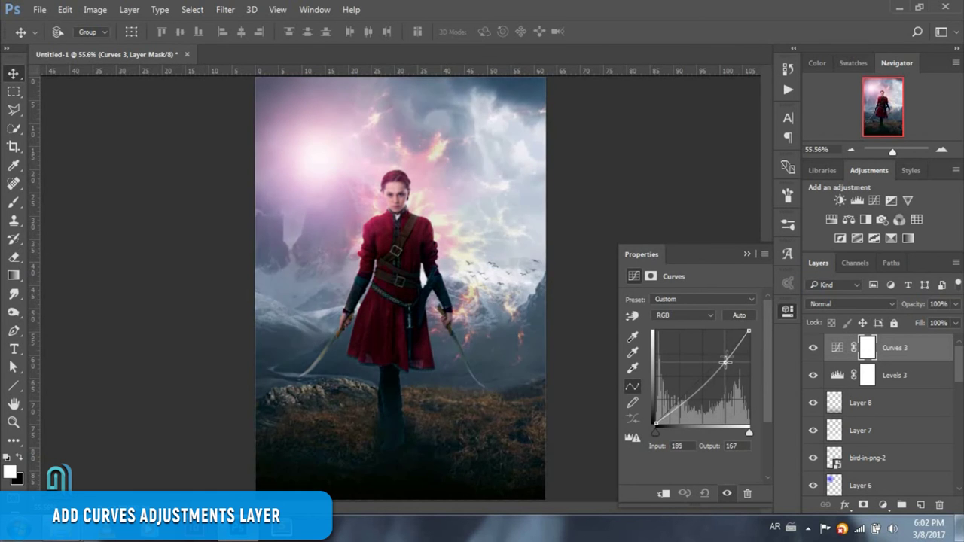
{"action": "left_click_drag", "start_coordinate": [675, 399], "coordinate": [681, 406]}
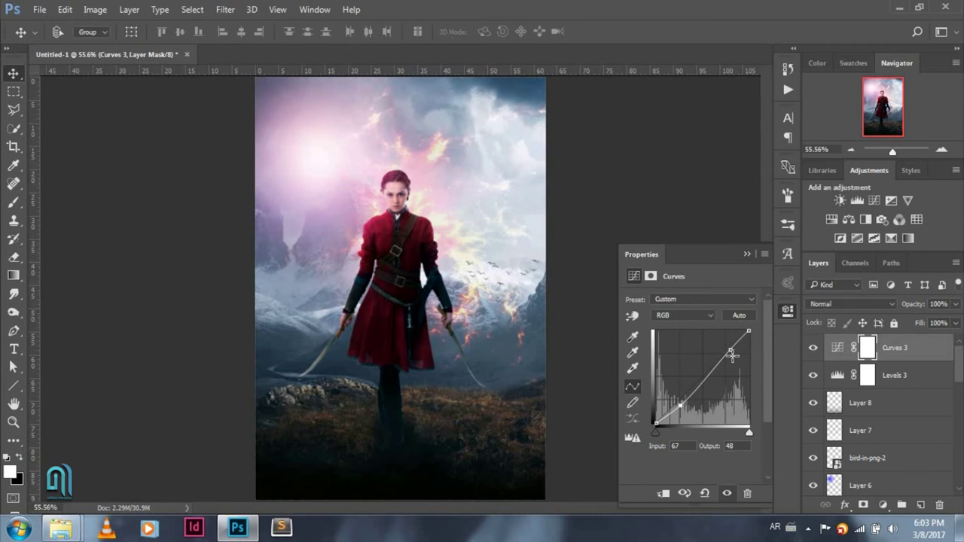
{"action": "left_click_drag", "start_coordinate": [730, 351], "coordinate": [731, 353]}
{"action": "left_click", "coordinate": [955, 304]}
{"action": "left_click_drag", "start_coordinate": [958, 324], "coordinate": [941, 325]}
- Set up a black 78% brush on the Curves 3 mask, then add an empty layer
{"action": "key", "text": "x"}
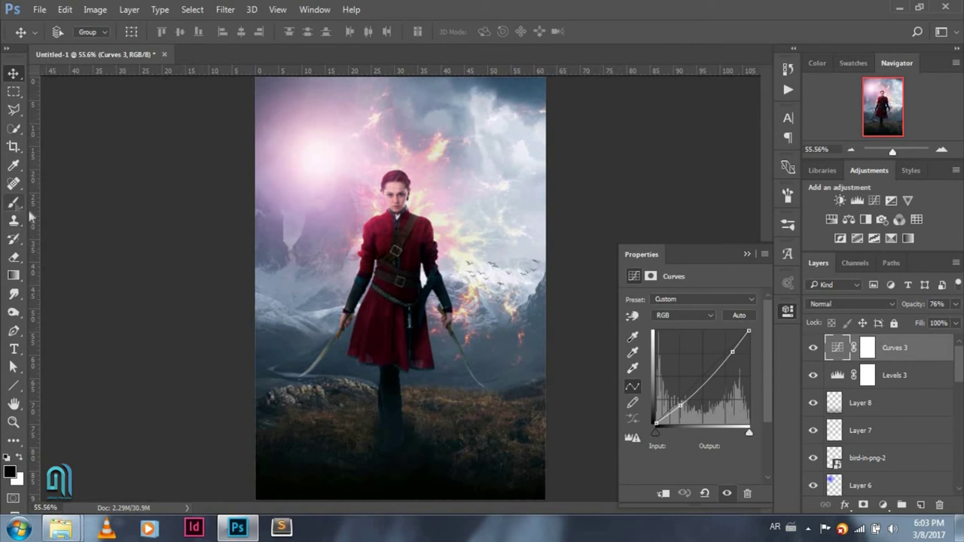
{"action": "left_click", "coordinate": [14, 202]}
{"action": "left_click", "coordinate": [867, 348]}
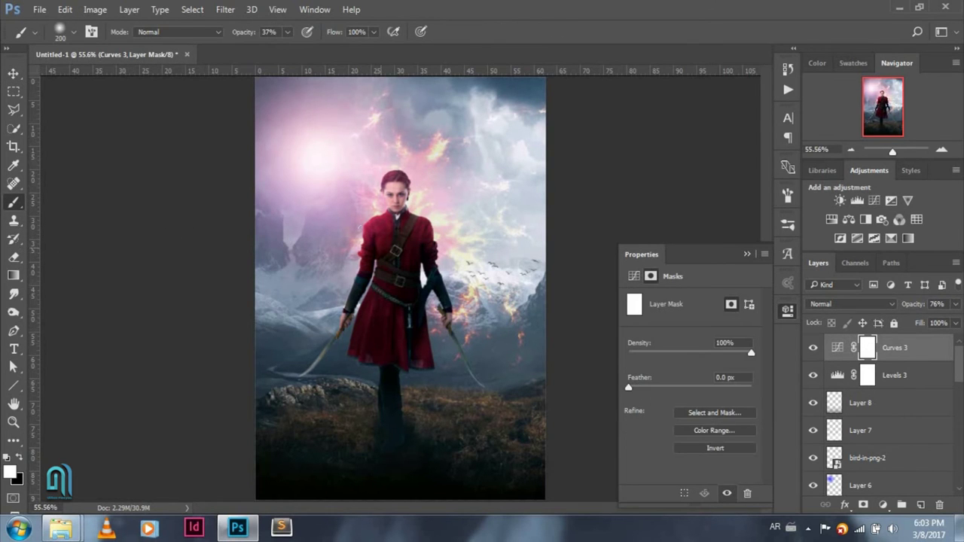
{"action": "left_click", "coordinate": [21, 457]}
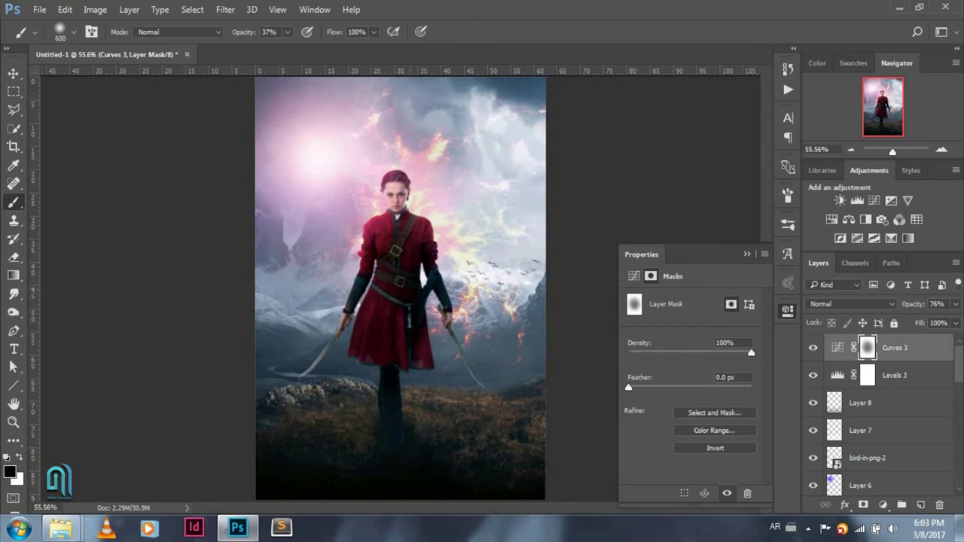
{"action": "left_click", "coordinate": [287, 32]}
{"action": "left_click_drag", "start_coordinate": [289, 51], "coordinate": [318, 50]}
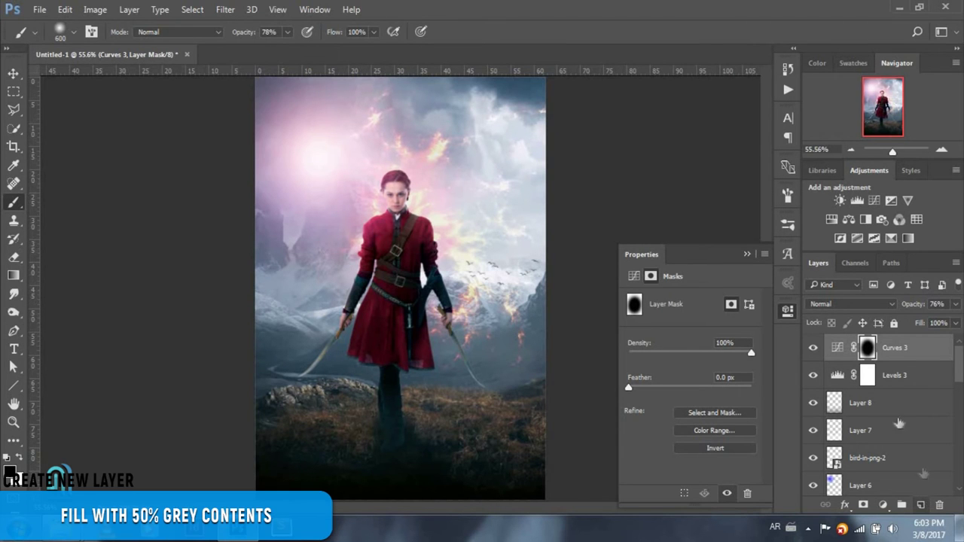
{"action": "left_click", "coordinate": [920, 504]}
- Fill the new layer with 50% gray and set it to Overlay blending
{"action": "left_click", "coordinate": [65, 9]}
{"action": "left_click", "coordinate": [98, 217]}
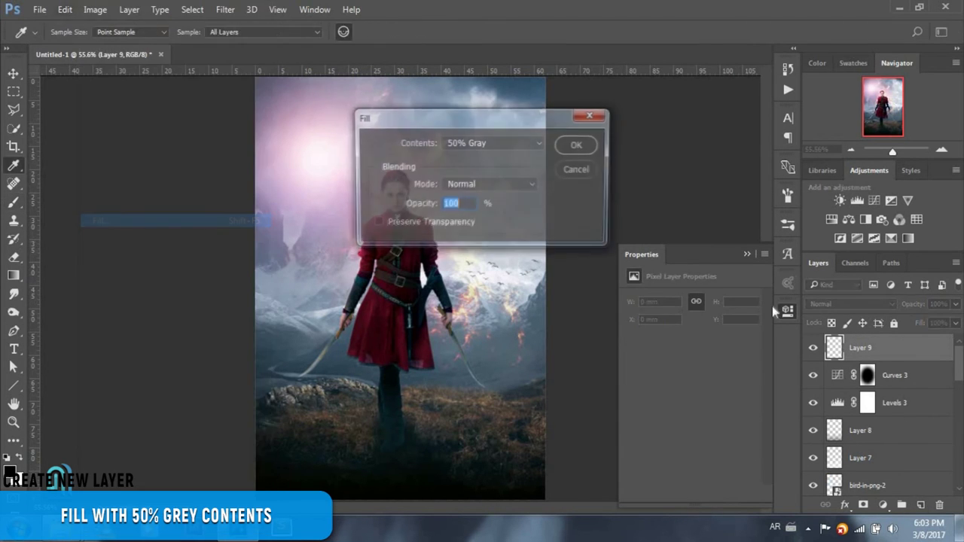
{"action": "left_click", "coordinate": [576, 147]}
{"action": "left_click", "coordinate": [840, 304]}
{"action": "left_click", "coordinate": [828, 153]}
- Burn the left and right edges and the right-side mountains darker
{"action": "left_click", "coordinate": [14, 312]}
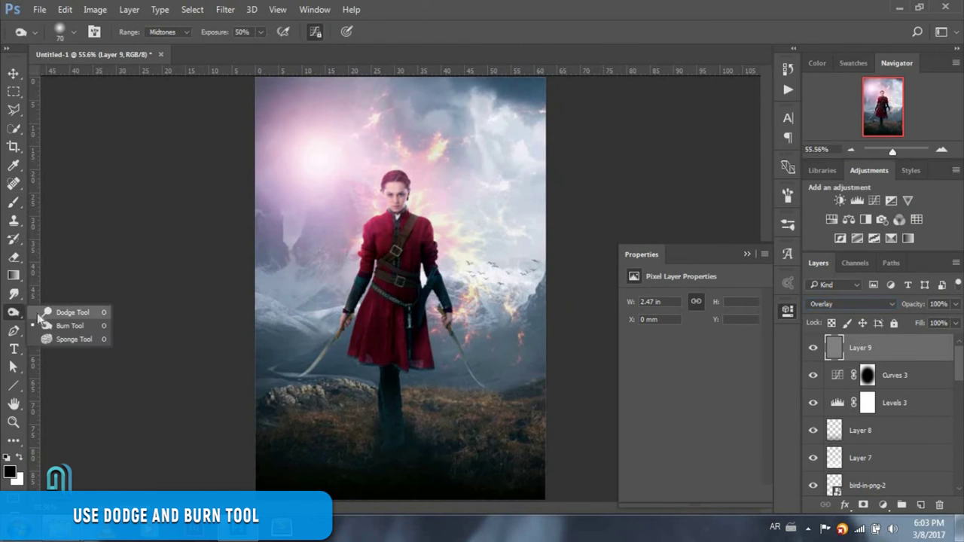
{"action": "left_click", "coordinate": [78, 332]}
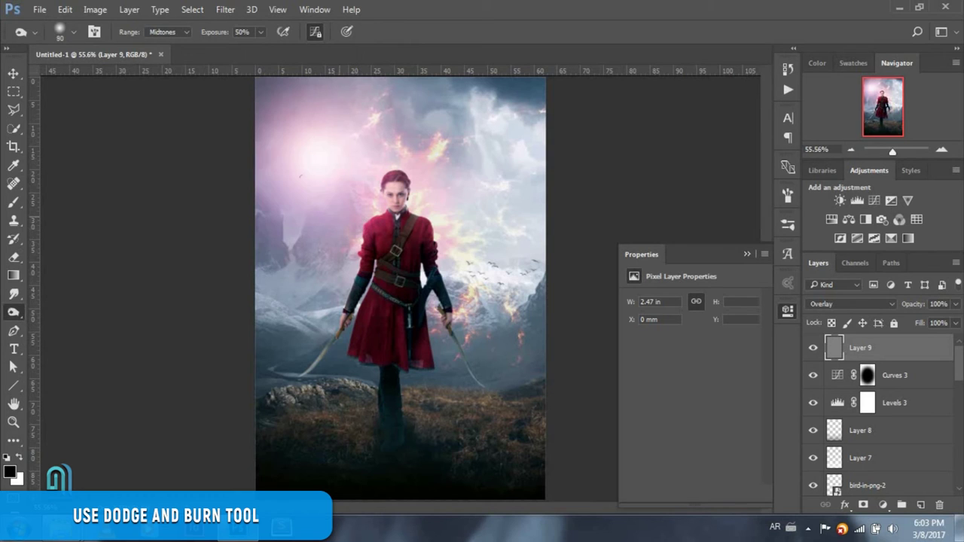
{"action": "left_click_drag", "start_coordinate": [226, 83], "coordinate": [241, 317]}
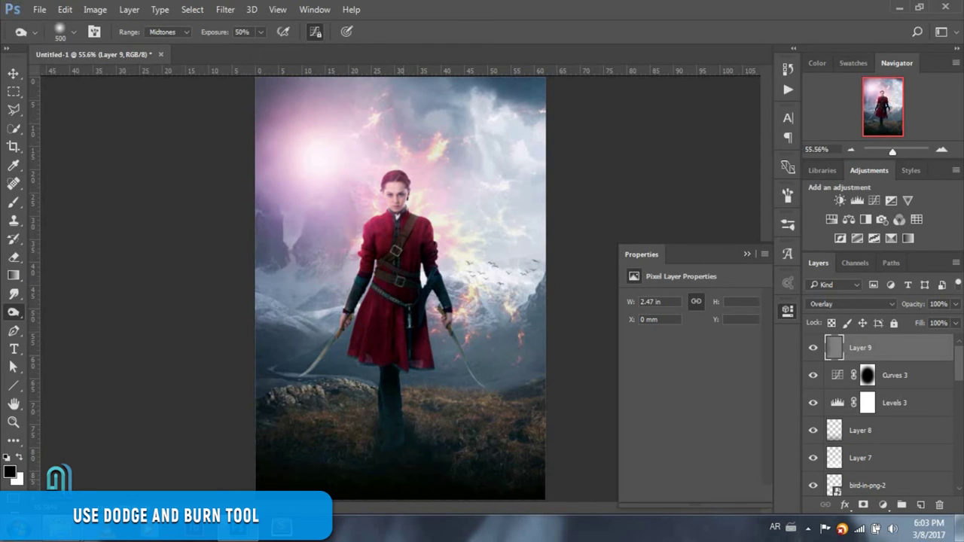
{"action": "mouse_move", "coordinate": [536, 429]}
{"action": "left_mouse_down"}
{"action": "mouse_move", "coordinate": [518, 70]}
{"action": "mouse_move", "coordinate": [274, 86]}
{"action": "mouse_move", "coordinate": [264, 226]}
{"action": "left_mouse_up"}
{"action": "mouse_move", "coordinate": [534, 379]}
{"action": "left_mouse_down"}
{"action": "mouse_move", "coordinate": [456, 417]}
{"action": "mouse_move", "coordinate": [339, 385]}
{"action": "mouse_move", "coordinate": [290, 301]}
{"action": "mouse_move", "coordinate": [288, 230]}
{"action": "left_mouse_up"}
{"action": "left_click_drag", "start_coordinate": [536, 294], "coordinate": [481, 384]}
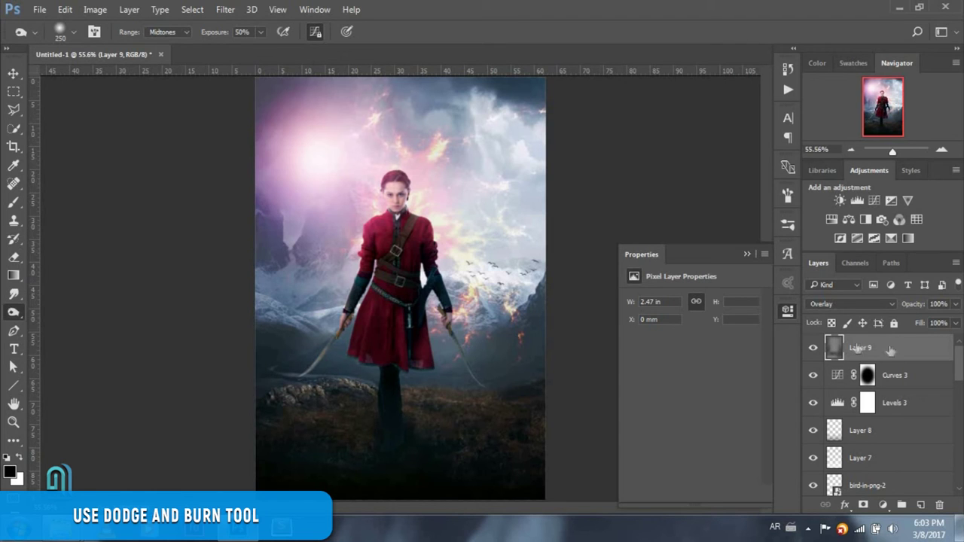
- Dodge around the figure's sword hand and patches left of the figure
{"action": "right_click", "coordinate": [14, 312]}
{"action": "left_click", "coordinate": [57, 323]}
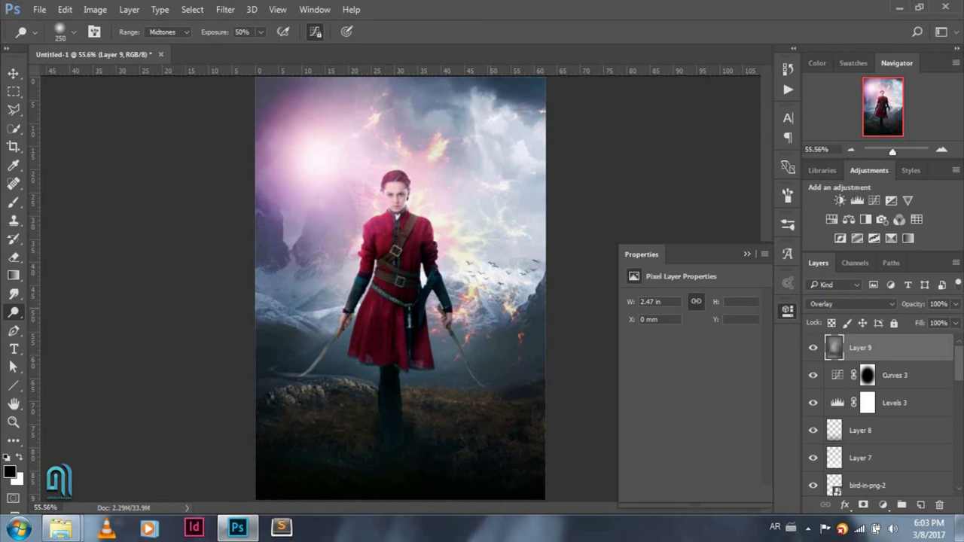
{"action": "left_click_drag", "start_coordinate": [444, 305], "coordinate": [489, 351]}
{"action": "left_click", "coordinate": [300, 301]}
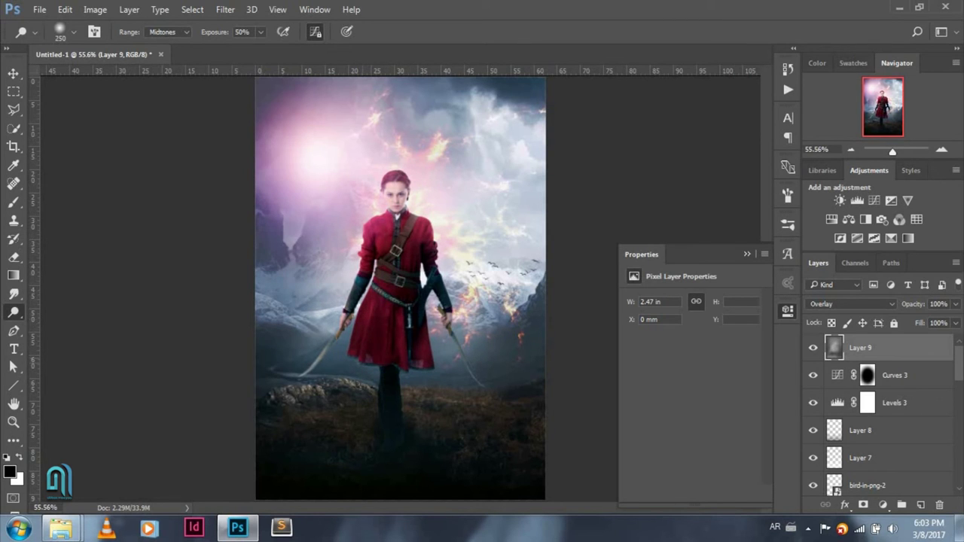
- Dodge near the sword and fire, then lower Layer 9 to 72% opacity
{"action": "left_click", "coordinate": [458, 385]}
{"action": "left_click", "coordinate": [484, 320]}
{"action": "left_click", "coordinate": [954, 303]}
{"action": "left_click_drag", "start_coordinate": [953, 322], "coordinate": [937, 324]}
{"action": "left_click", "coordinate": [912, 360]}
- Add a Color Balance layer, shifting midtones (blue +3) and shadows (Magenta-Green -2)
{"action": "left_click", "coordinate": [883, 504]}
{"action": "left_click", "coordinate": [858, 351]}
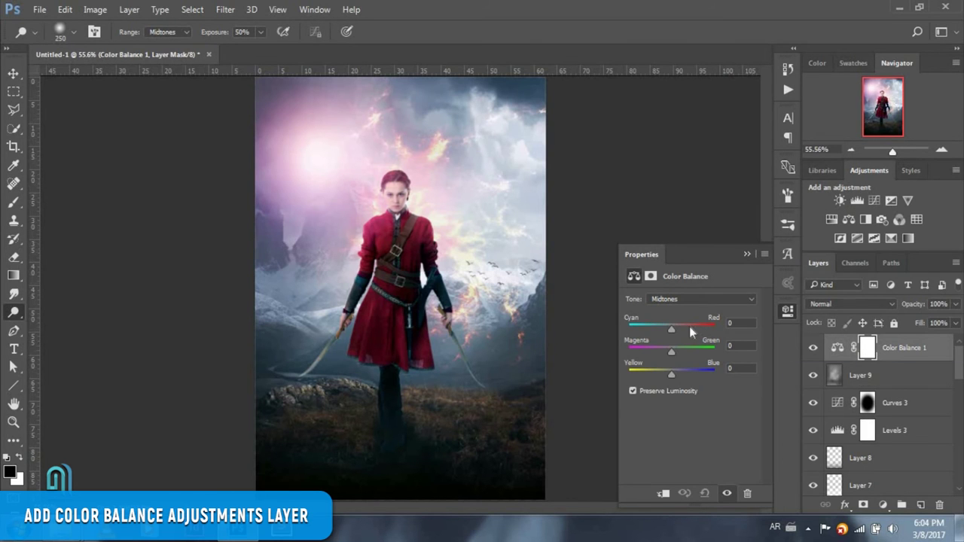
{"action": "left_click_drag", "start_coordinate": [681, 326], "coordinate": [676, 327]}
{"action": "left_click_drag", "start_coordinate": [671, 375], "coordinate": [675, 374]}
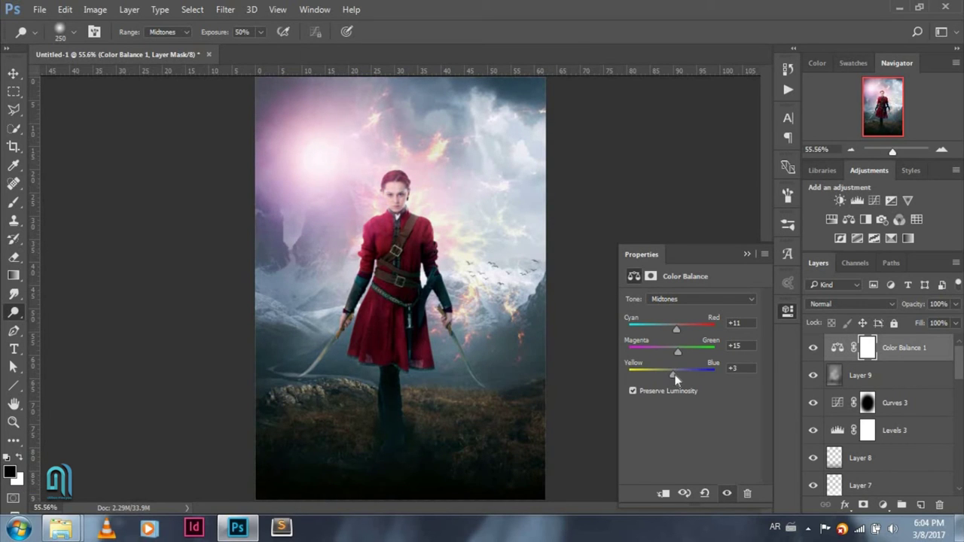
{"action": "left_click", "coordinate": [687, 299]}
{"action": "left_click", "coordinate": [677, 308]}
{"action": "left_click_drag", "start_coordinate": [672, 351], "coordinate": [674, 329]}
{"action": "left_click", "coordinate": [687, 299]}
{"action": "left_click", "coordinate": [671, 327]}
- Add a Brightness/Contrast adjustment with brightness 2 and contrast -11
{"action": "left_click", "coordinate": [886, 508]}
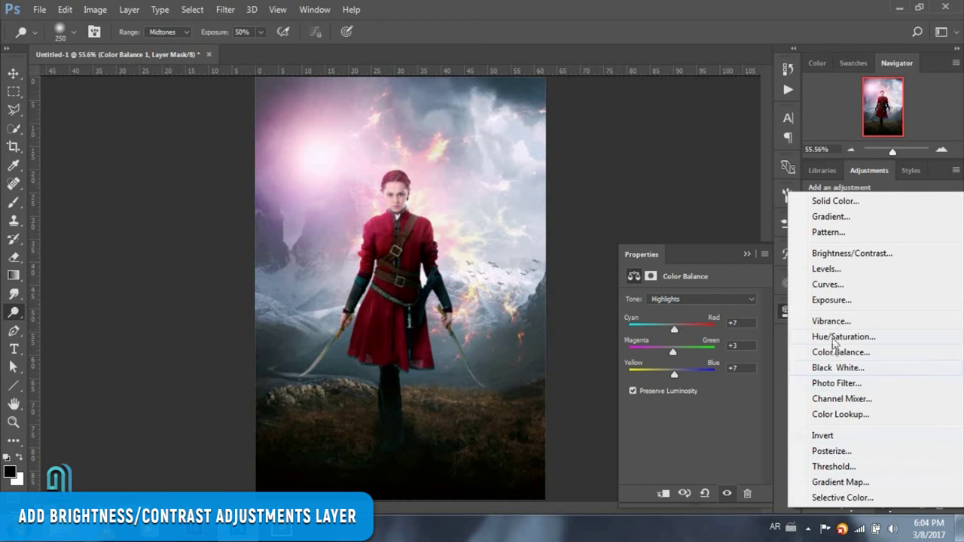
{"action": "left_click", "coordinate": [849, 254]}
{"action": "left_click_drag", "start_coordinate": [689, 334], "coordinate": [677, 358]}
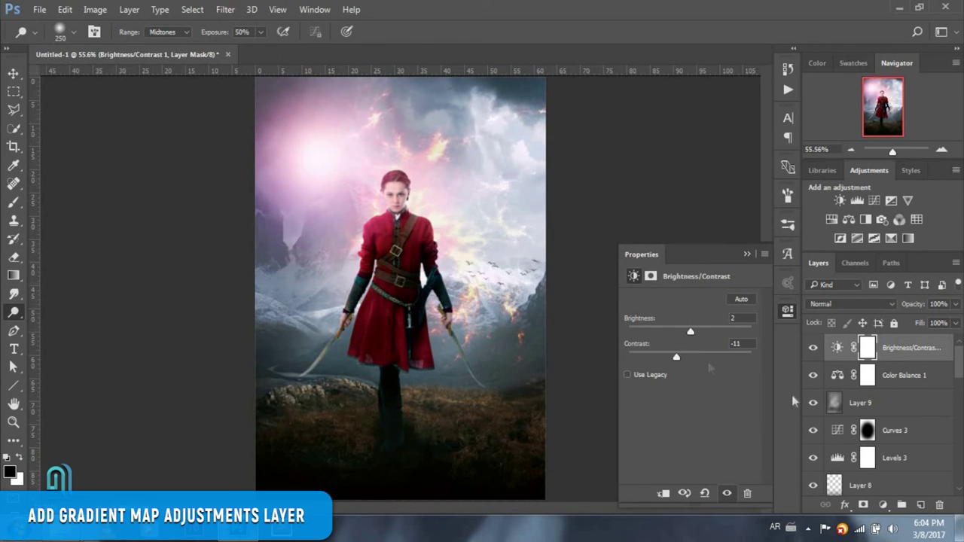
- Add a Gradient Map adjustment using the Violet-Orange gradient preset
{"action": "left_click", "coordinate": [883, 505]}
{"action": "left_click", "coordinate": [884, 480]}
{"action": "left_click", "coordinate": [683, 302]}
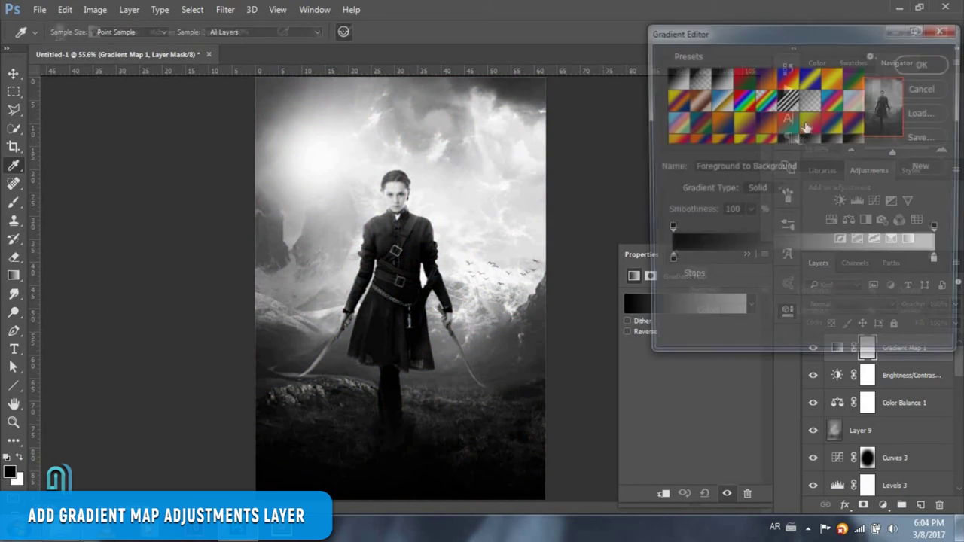
{"action": "left_click", "coordinate": [761, 81]}
{"action": "left_click", "coordinate": [920, 65]}
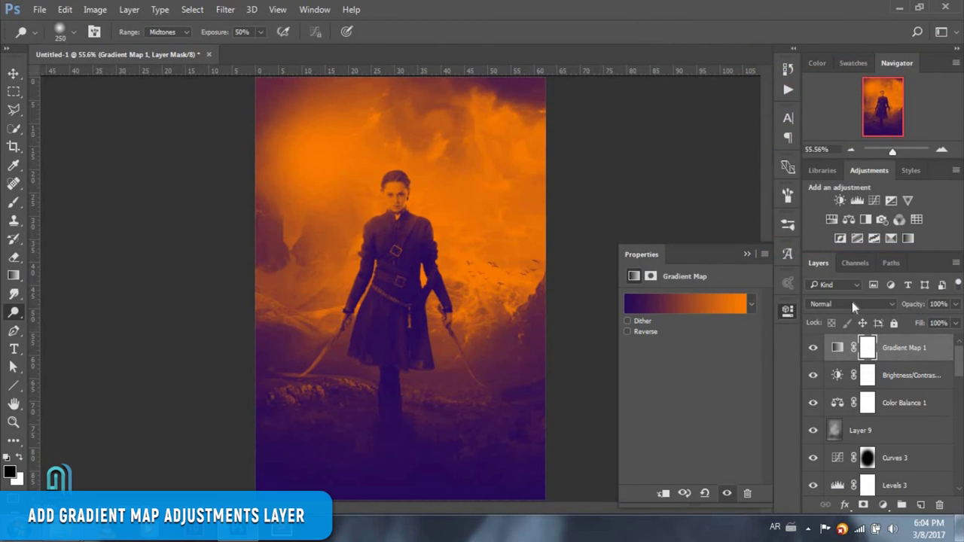
- Blend Gradient Map 1 in Screen mode at 20% opacity, toggling it to compare
{"action": "left_click", "coordinate": [853, 304]}
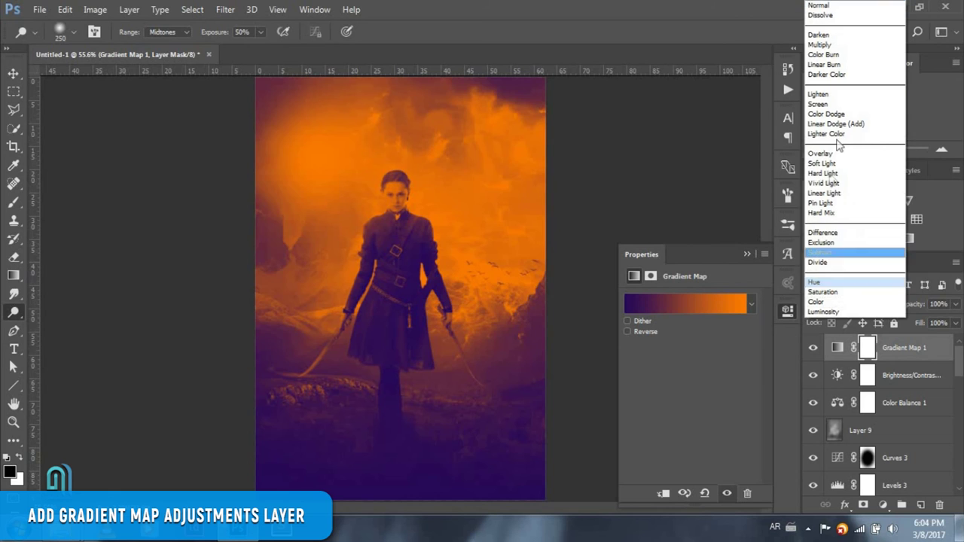
{"action": "key", "text": "Return"}
{"action": "left_click", "coordinate": [954, 304]}
{"action": "left_click_drag", "start_coordinate": [950, 321], "coordinate": [913, 323]}
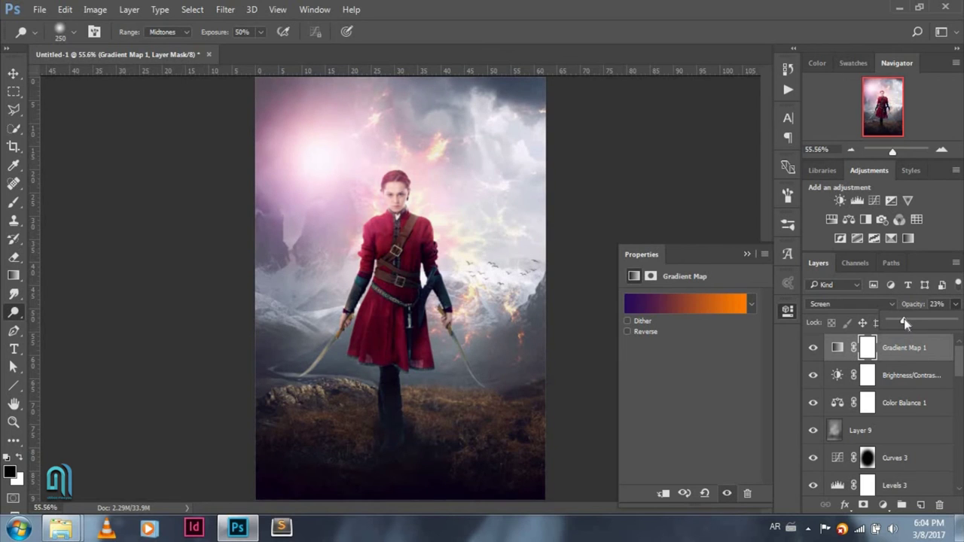
{"action": "left_click", "coordinate": [813, 349]}
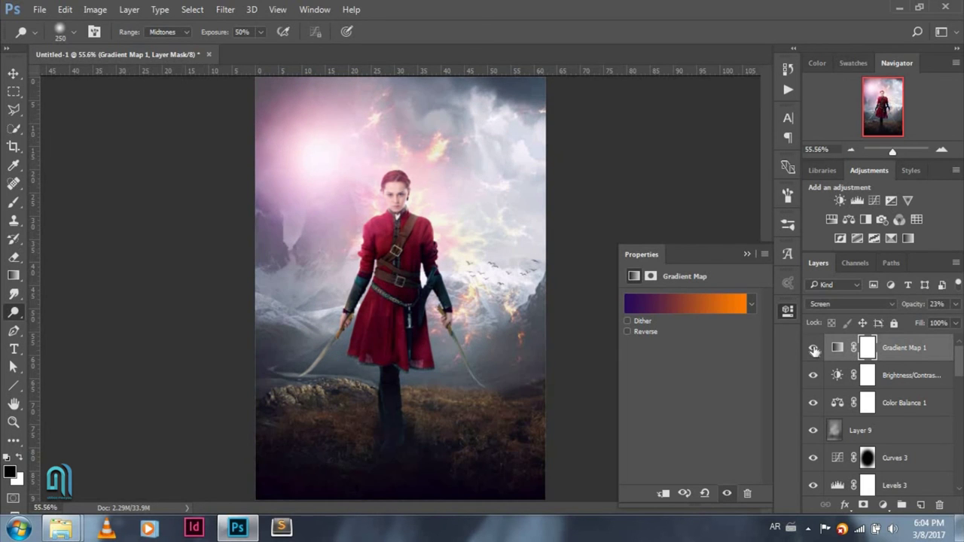
{"action": "left_click", "coordinate": [956, 304]}
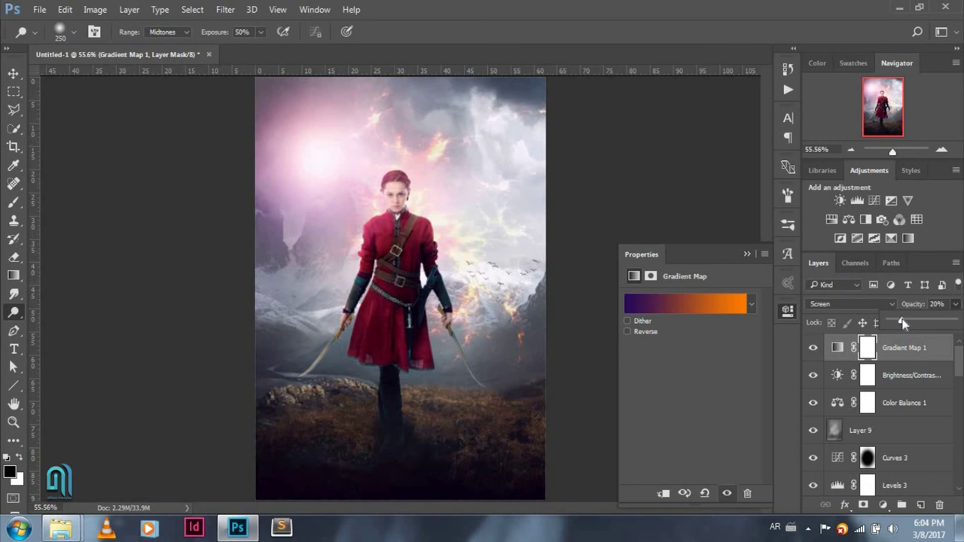
{"action": "left_click", "coordinate": [811, 350]}
{"action": "left_click", "coordinate": [811, 350]}
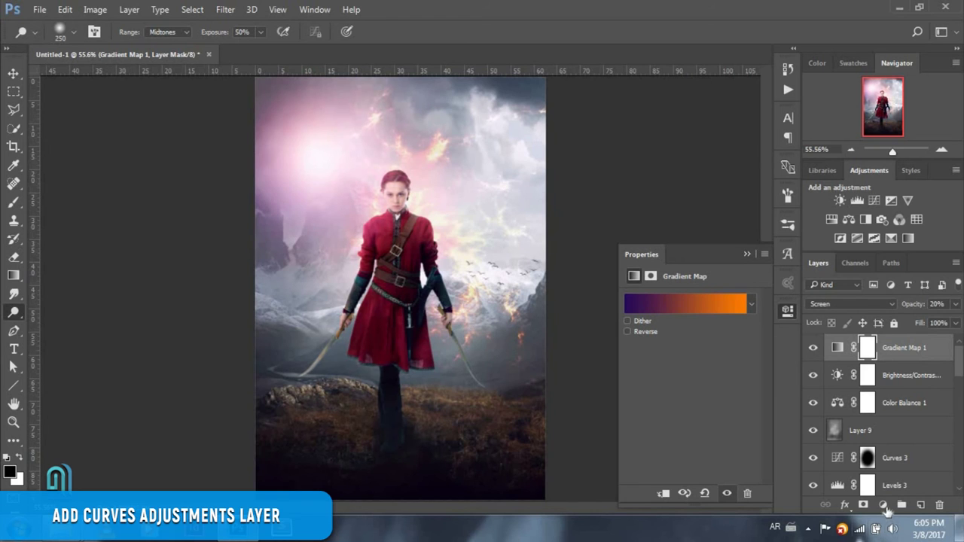
- Add a Curves adjustment with points at 190→183 and 80→76 to gently darken the poster
{"action": "left_click", "coordinate": [882, 505]}
{"action": "left_click", "coordinate": [828, 283]}
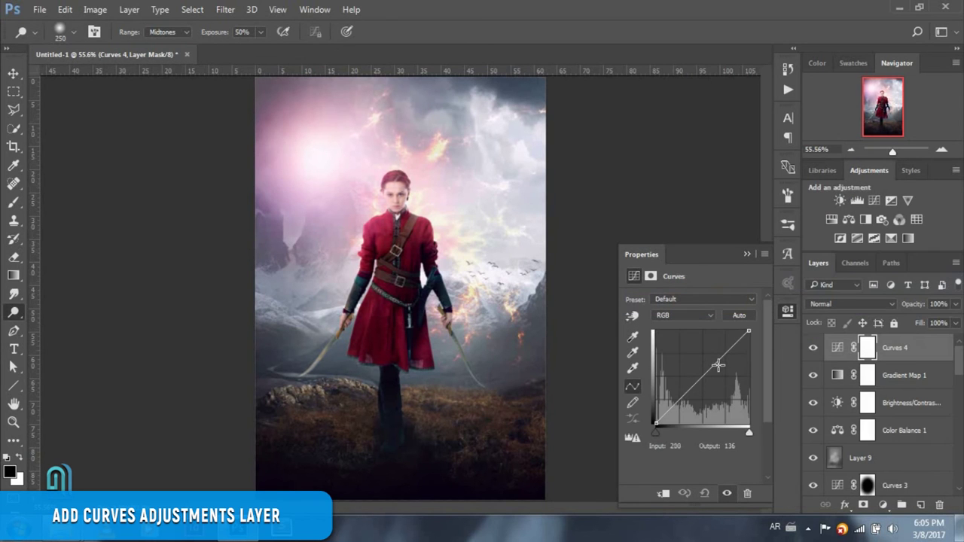
{"action": "left_click_drag", "start_coordinate": [717, 363], "coordinate": [724, 356]}
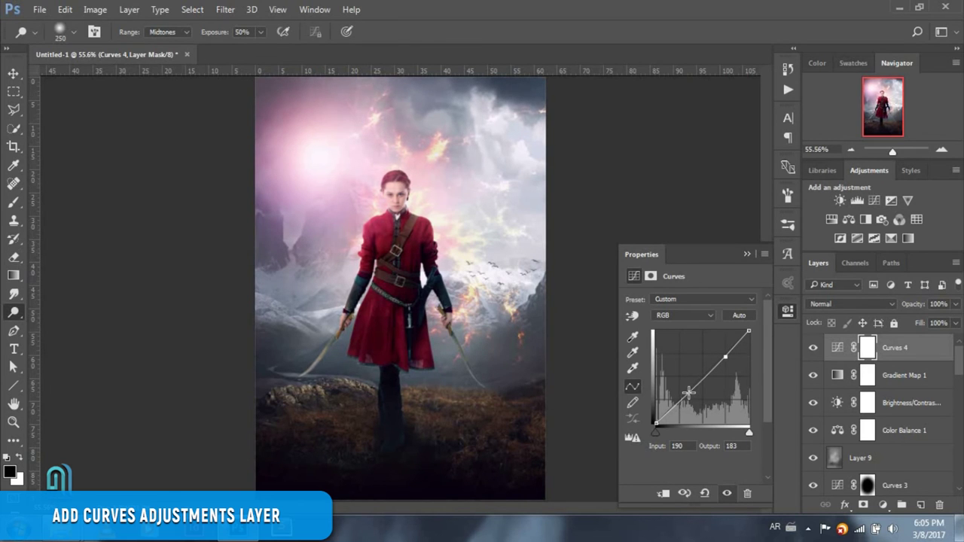
{"action": "left_click_drag", "start_coordinate": [685, 393], "coordinate": [685, 394]}
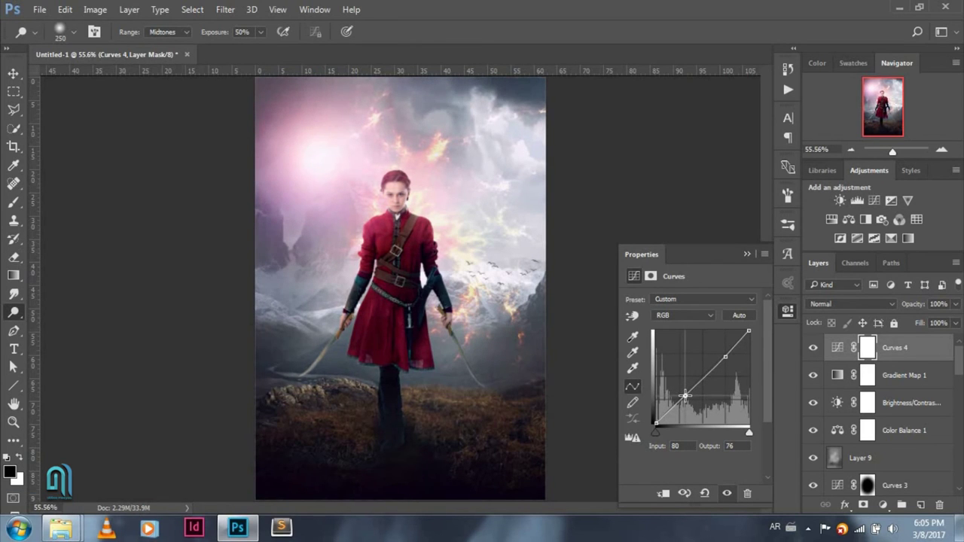
{"action": "left_click", "coordinate": [926, 353]}
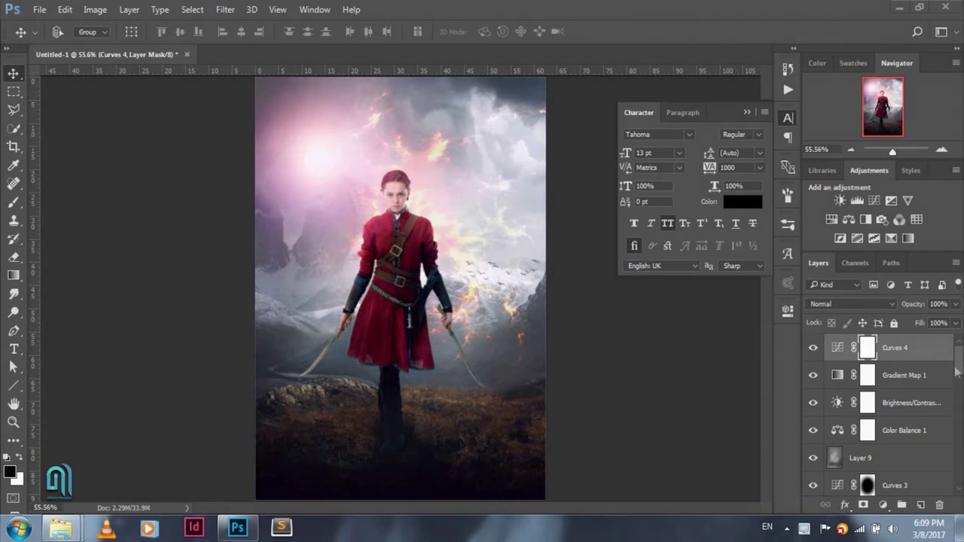
- Select the explosion flames layer and move it down toward the right sword
{"action": "left_click_drag", "start_coordinate": [960, 367], "coordinate": [960, 457]}
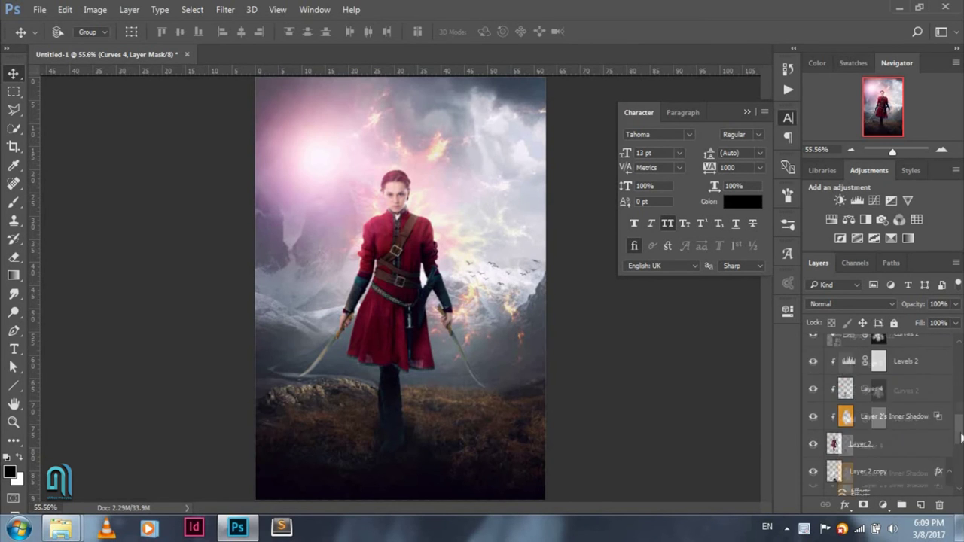
{"action": "left_click", "coordinate": [907, 414]}
{"action": "mouse_move", "coordinate": [426, 226]}
{"action": "left_mouse_down"}
{"action": "mouse_move", "coordinate": [474, 280]}
{"action": "mouse_move", "coordinate": [455, 320]}
{"action": "left_mouse_up"}
- Free-transform the explosion, rotating it to about -170° and repositioning it on the poster
{"action": "key", "text": "ctrl+t"}
{"action": "left_click_drag", "start_coordinate": [600, 424], "coordinate": [430, 435]}
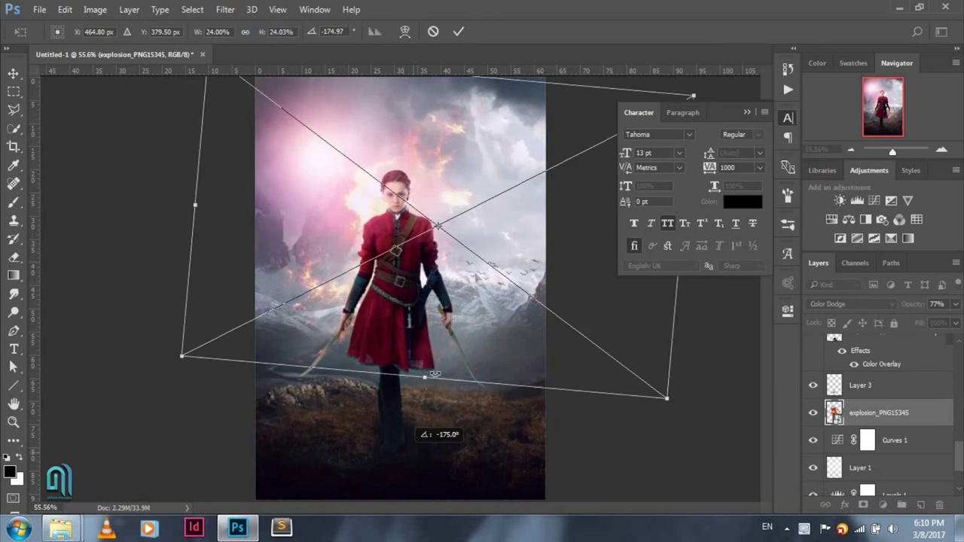
{"action": "left_click_drag", "start_coordinate": [459, 285], "coordinate": [511, 286]}
{"action": "left_click_drag", "start_coordinate": [694, 359], "coordinate": [695, 327]}
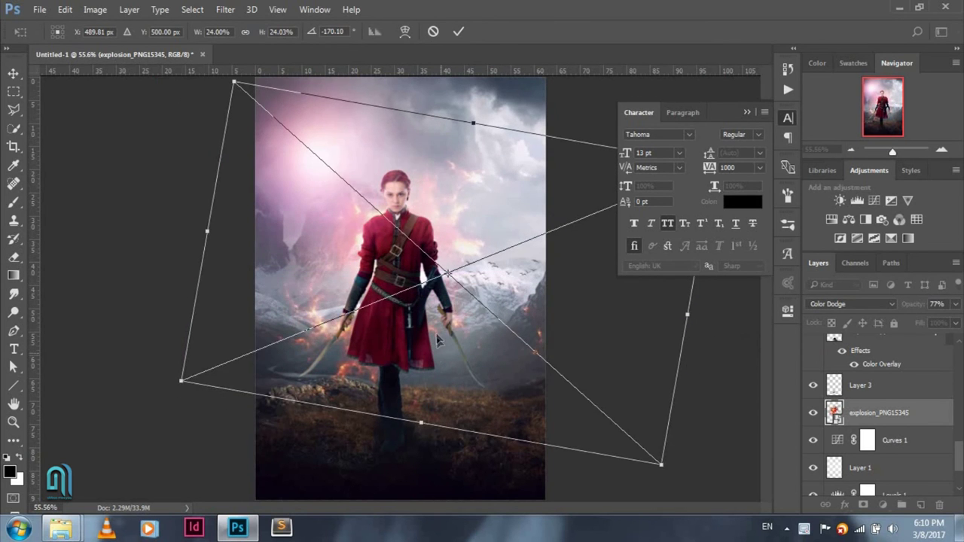
{"action": "left_click_drag", "start_coordinate": [482, 331], "coordinate": [461, 306]}
{"action": "left_click_drag", "start_coordinate": [666, 366], "coordinate": [650, 367]}
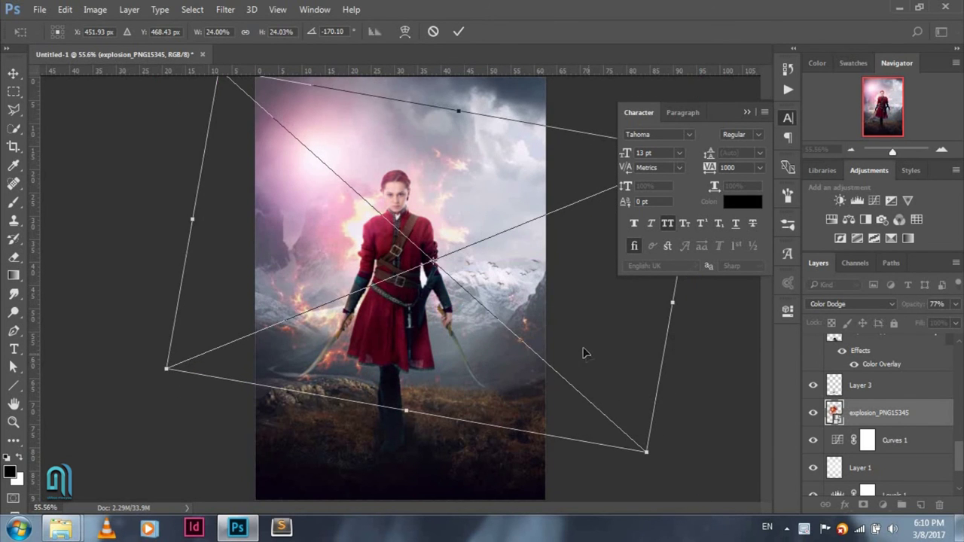
{"action": "left_click_drag", "start_coordinate": [583, 351], "coordinate": [584, 340]}
{"action": "left_click_drag", "start_coordinate": [450, 211], "coordinate": [457, 209]}
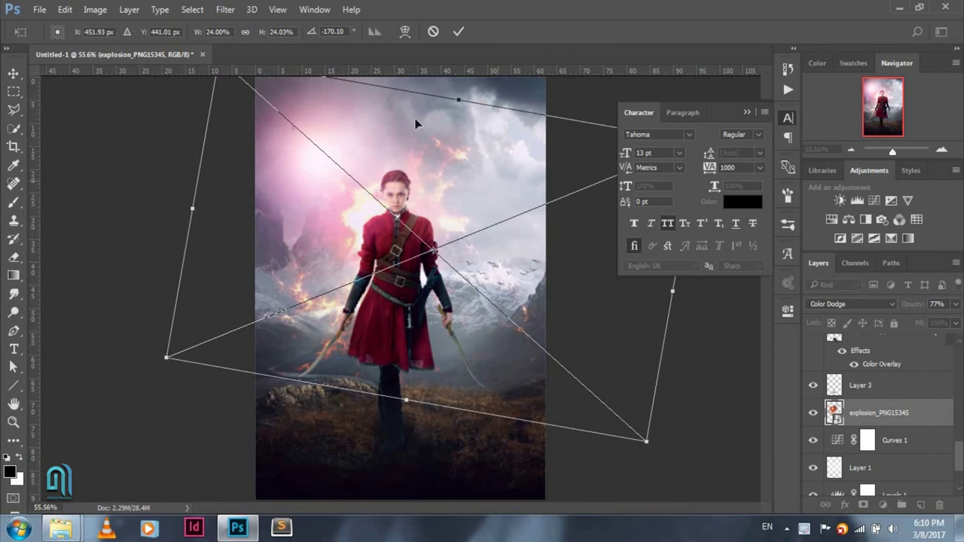
- Rotate the explosion glow to about -65°, scale it near 25.6%, and commit the transform
{"action": "left_click_drag", "start_coordinate": [190, 96], "coordinate": [204, 89]}
{"action": "left_click_drag", "start_coordinate": [646, 441], "coordinate": [652, 444]}
{"action": "left_click_drag", "start_coordinate": [482, 319], "coordinate": [486, 322]}
{"action": "mouse_move", "coordinate": [726, 435]}
{"action": "left_mouse_down"}
{"action": "mouse_move", "coordinate": [533, 483]}
{"action": "mouse_move", "coordinate": [486, 366]}
{"action": "mouse_move", "coordinate": [493, 384]}
{"action": "left_mouse_up"}
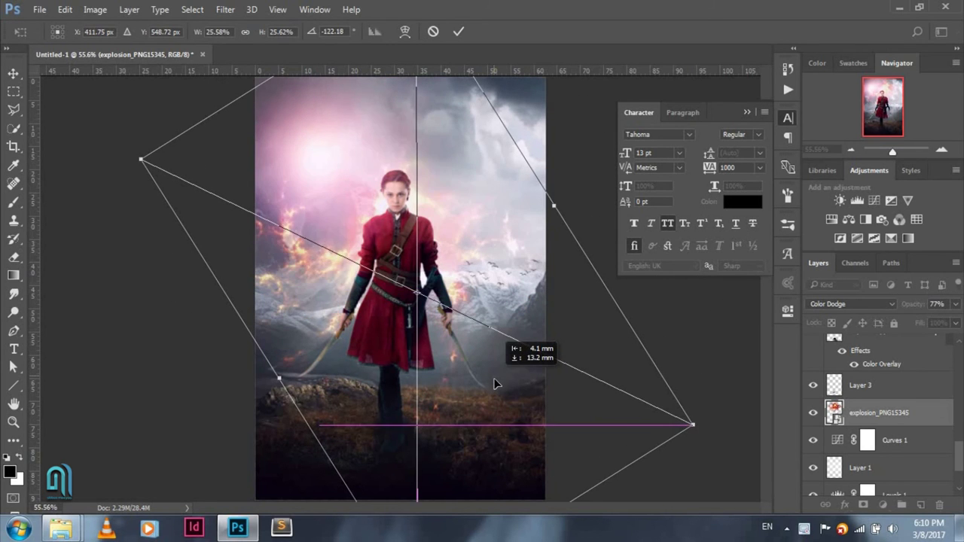
{"action": "mouse_move", "coordinate": [618, 458]}
{"action": "left_mouse_down"}
{"action": "mouse_move", "coordinate": [426, 324]}
{"action": "mouse_move", "coordinate": [349, 317]}
{"action": "left_mouse_up"}
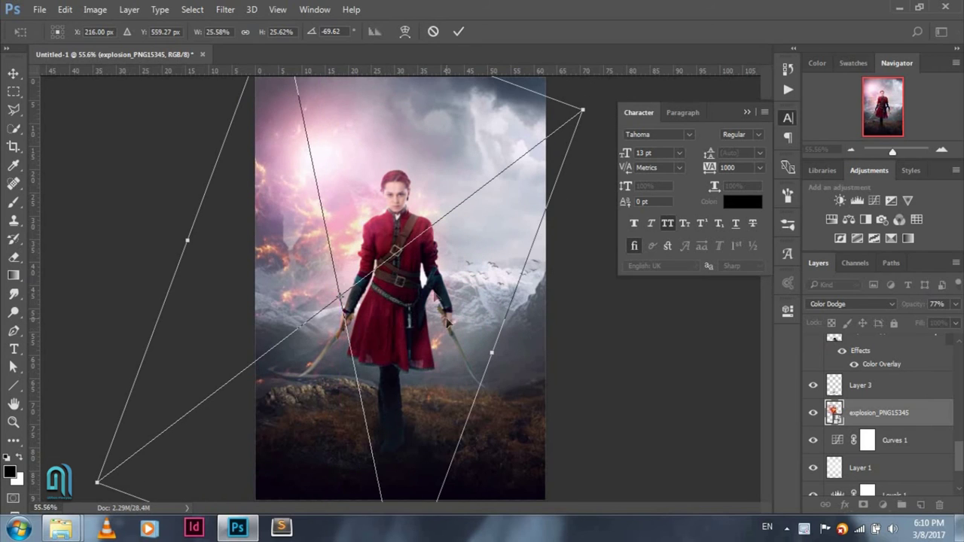
{"action": "left_click_drag", "start_coordinate": [573, 219], "coordinate": [578, 237]}
{"action": "left_click_drag", "start_coordinate": [451, 203], "coordinate": [470, 216]}
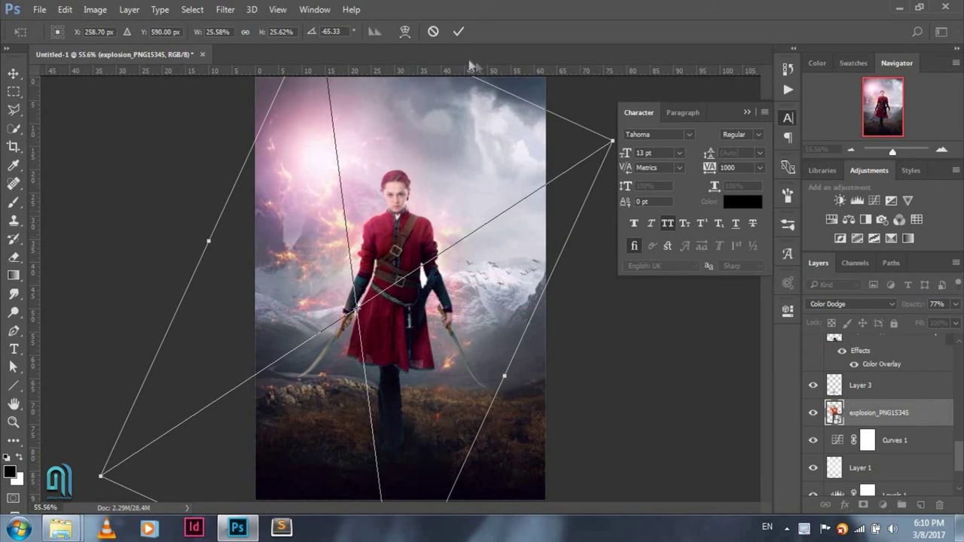
{"action": "key", "text": "Return"}
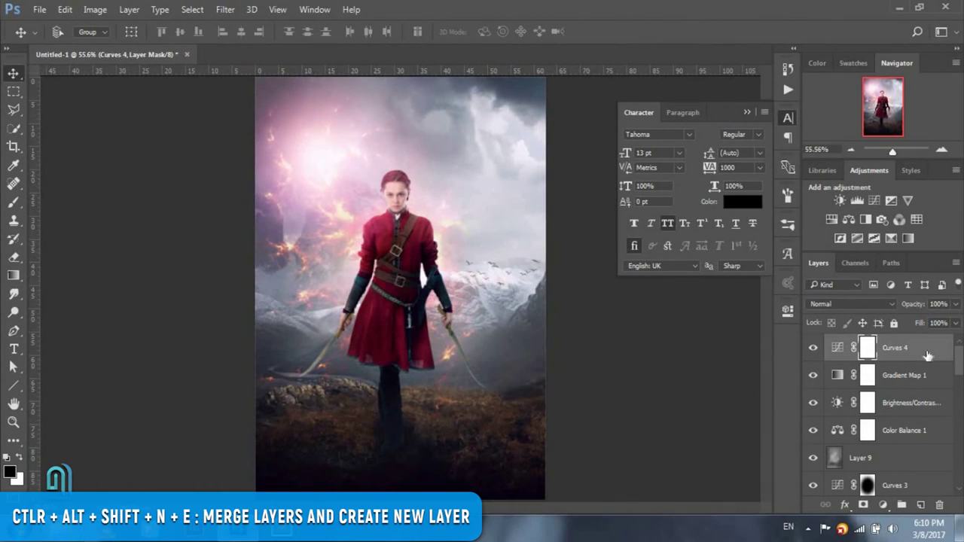
- Stamp all visible layers into a new merged layer and apply the Camera Raw Filter to it
{"action": "key", "text": "ctrl+alt+shift+n"}
{"action": "key", "text": "ctrl+alt+shift+e"}
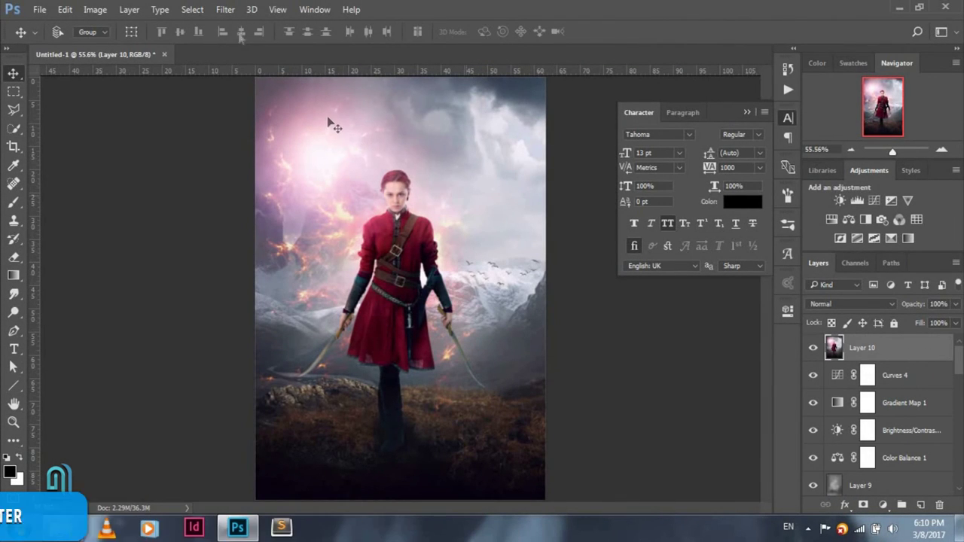
{"action": "left_click", "coordinate": [225, 9]}
{"action": "left_click", "coordinate": [286, 90]}
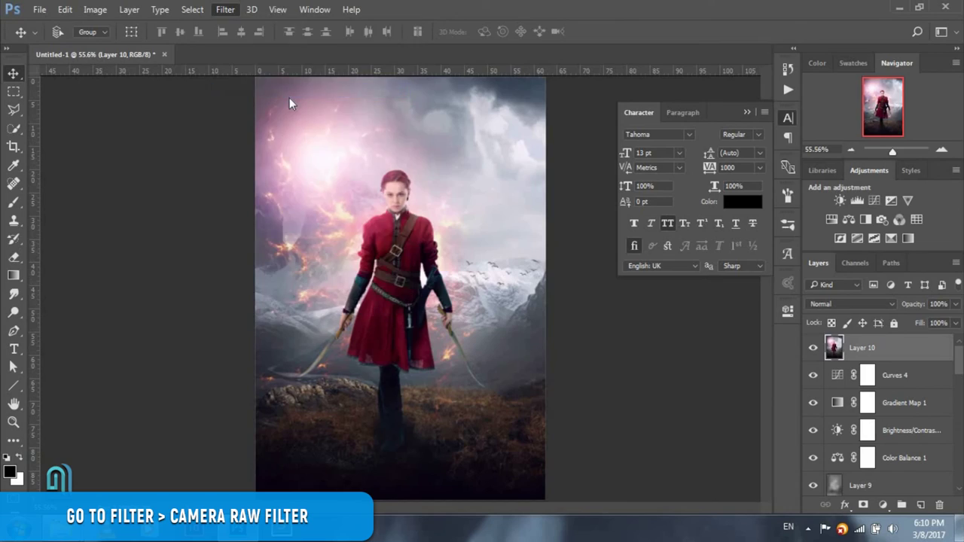
- Warm the white balance, set Contrast -29 and Shadows -17, and tone-curve Highlights +9, Shadows +43
{"action": "left_click_drag", "start_coordinate": [786, 223], "coordinate": [790, 245]}
{"action": "mouse_move", "coordinate": [786, 291]}
{"action": "left_mouse_down"}
{"action": "mouse_move", "coordinate": [761, 312]}
{"action": "mouse_move", "coordinate": [800, 339]}
{"action": "mouse_move", "coordinate": [787, 334]}
{"action": "mouse_move", "coordinate": [772, 356]}
{"action": "mouse_move", "coordinate": [791, 378]}
{"action": "mouse_move", "coordinate": [784, 400]}
{"action": "mouse_move", "coordinate": [805, 401]}
{"action": "mouse_move", "coordinate": [788, 400]}
{"action": "mouse_move", "coordinate": [787, 457]}
{"action": "left_mouse_up"}
{"action": "scroll", "coordinate": [789, 459], "scroll_direction": "down", "scroll_amount": 1}
{"action": "left_click", "coordinate": [716, 154]}
{"action": "mouse_move", "coordinate": [786, 389]}
{"action": "left_mouse_down"}
{"action": "mouse_move", "coordinate": [780, 456]}
{"action": "mouse_move", "coordinate": [820, 458]}
{"action": "left_mouse_up"}
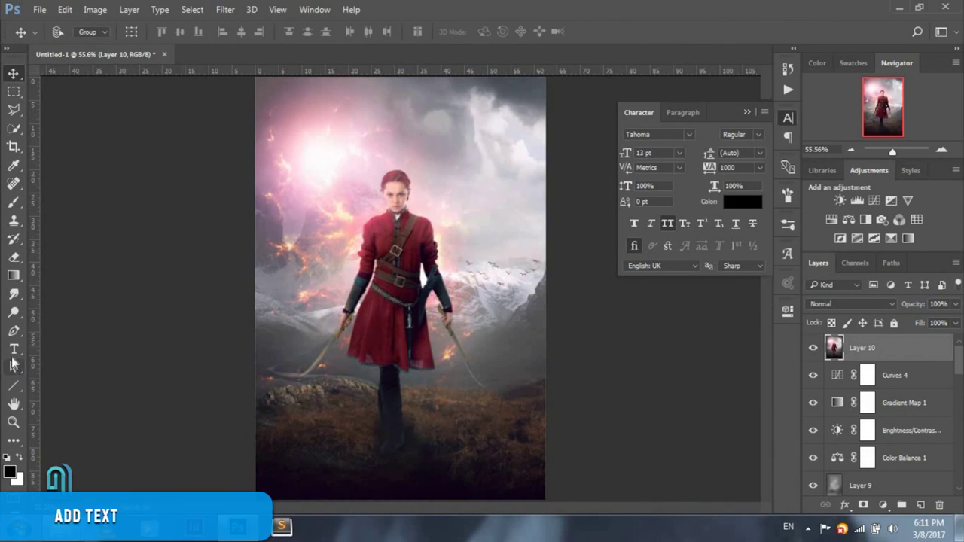
- Type a WINTER title near the top of the poster
{"action": "left_click", "coordinate": [13, 348]}
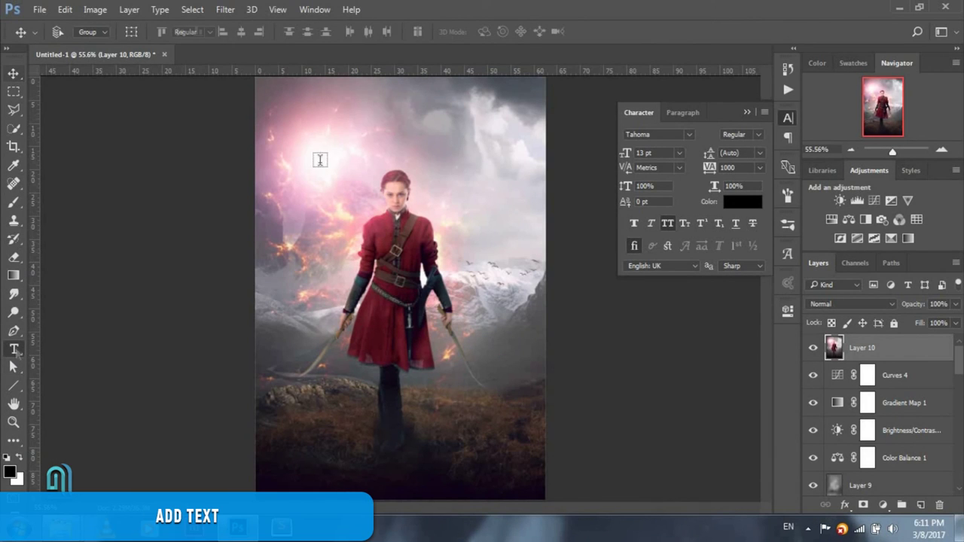
{"action": "left_click", "coordinate": [348, 120]}
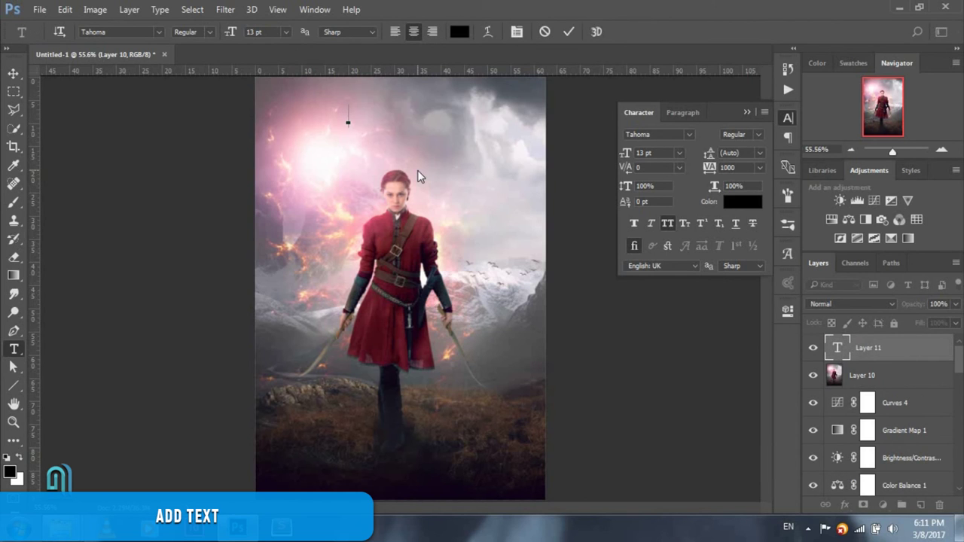
{"action": "type", "text": "WINTER"}
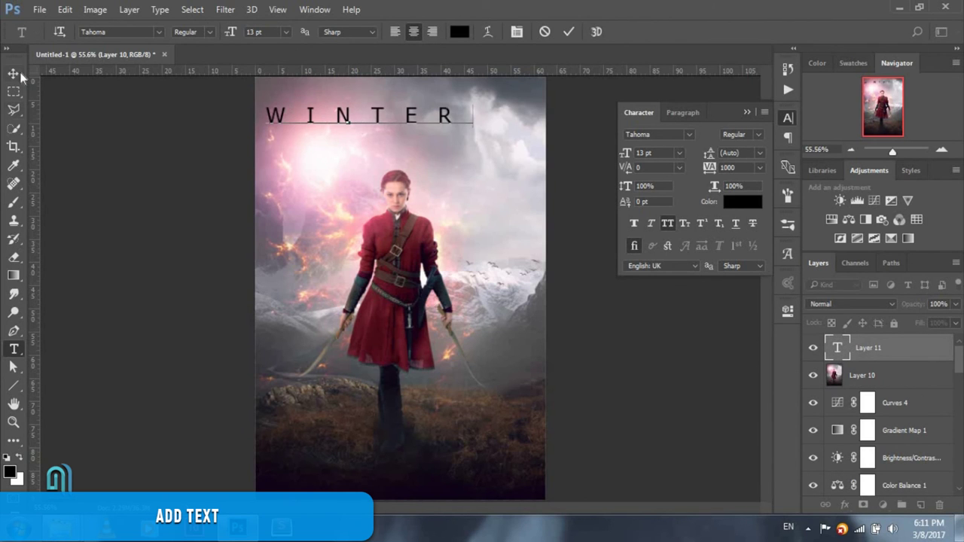
{"action": "left_click", "coordinate": [14, 73]}
- Set the WINTER title to Book Antiqua in white and centre it near the top
{"action": "left_click", "coordinate": [691, 134]}
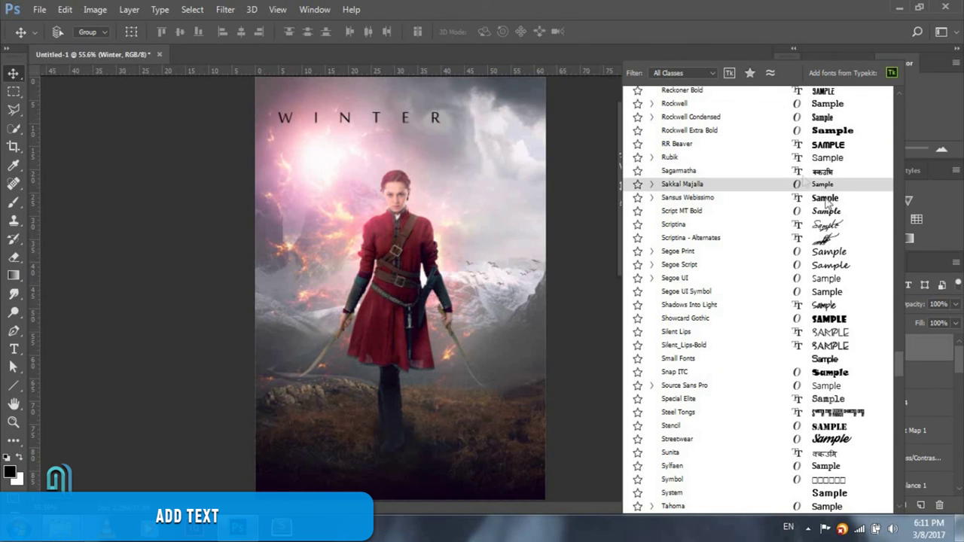
{"action": "scroll", "coordinate": [899, 175], "scroll_direction": "up", "scroll_amount": 3}
{"action": "left_click_drag", "start_coordinate": [900, 174], "coordinate": [902, 178]}
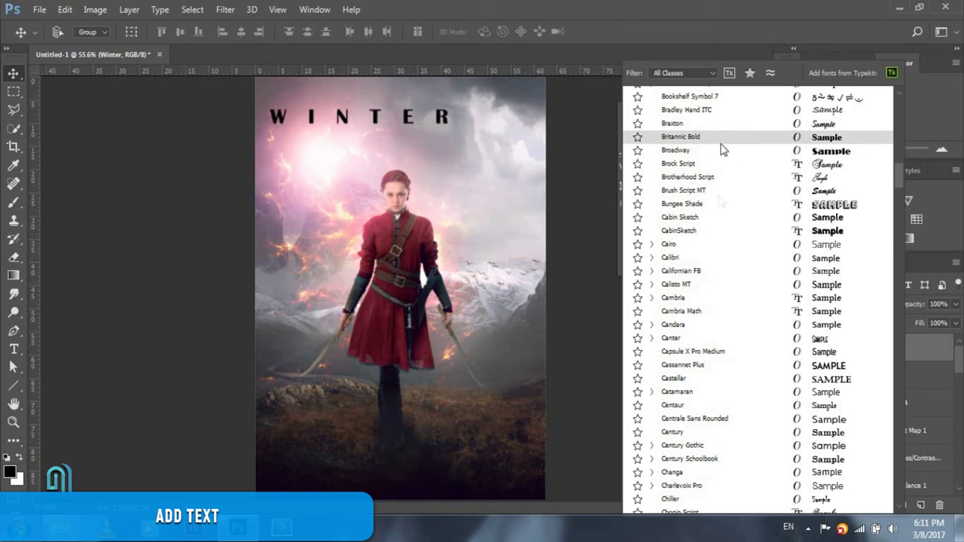
{"action": "scroll", "coordinate": [714, 128], "scroll_direction": "up", "scroll_amount": 2}
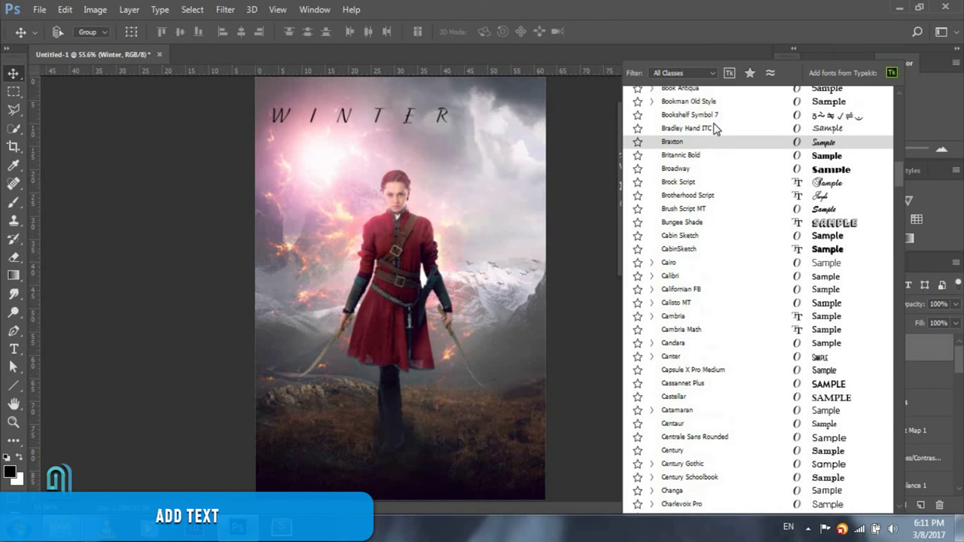
{"action": "scroll", "coordinate": [713, 128], "scroll_direction": "up", "scroll_amount": 2}
{"action": "left_click", "coordinate": [525, 172]}
{"action": "left_click_drag", "start_coordinate": [414, 125], "coordinate": [453, 132]}
{"action": "left_click", "coordinate": [740, 201]}
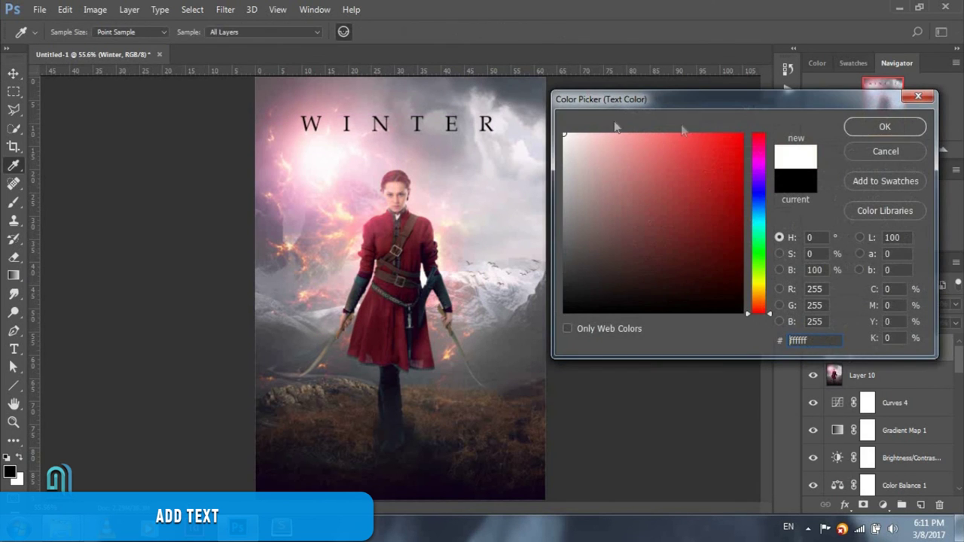
{"action": "left_click", "coordinate": [881, 125]}
{"action": "left_click_drag", "start_coordinate": [457, 144], "coordinate": [462, 140]}
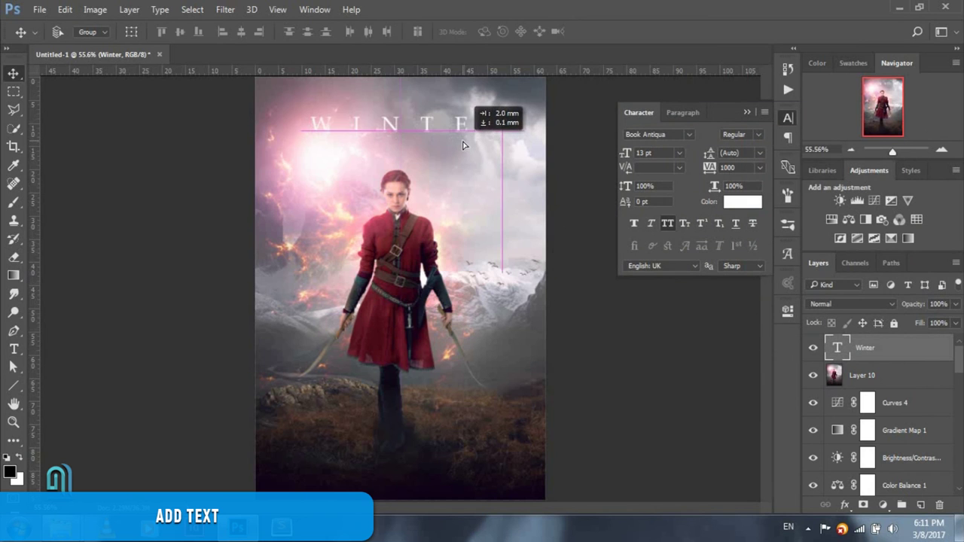
- Give the Winter layer a Color Burn drop shadow (opacity 36, size 8, angle 0) and nudge it up
{"action": "right_click", "coordinate": [916, 350]}
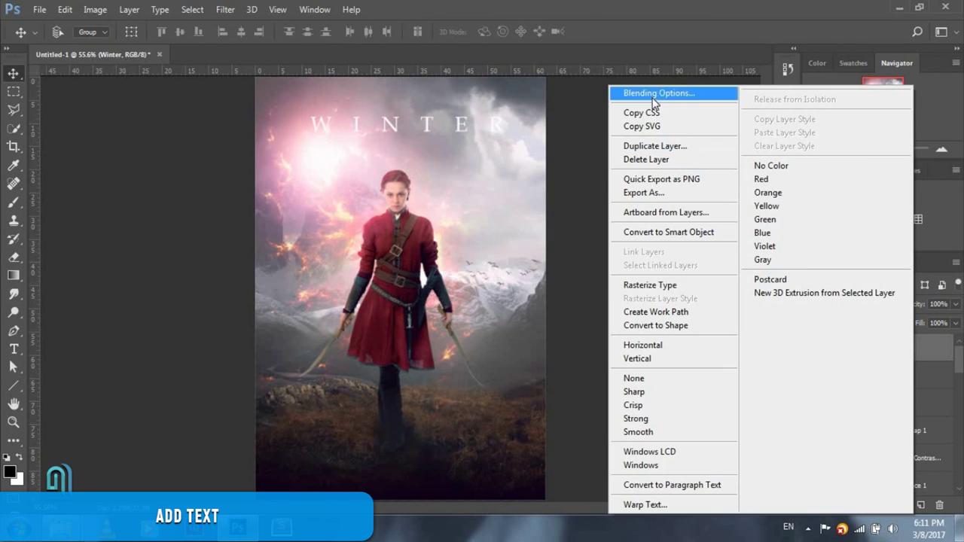
{"action": "left_click", "coordinate": [651, 94]}
{"action": "left_click_drag", "start_coordinate": [503, 70], "coordinate": [768, 125]}
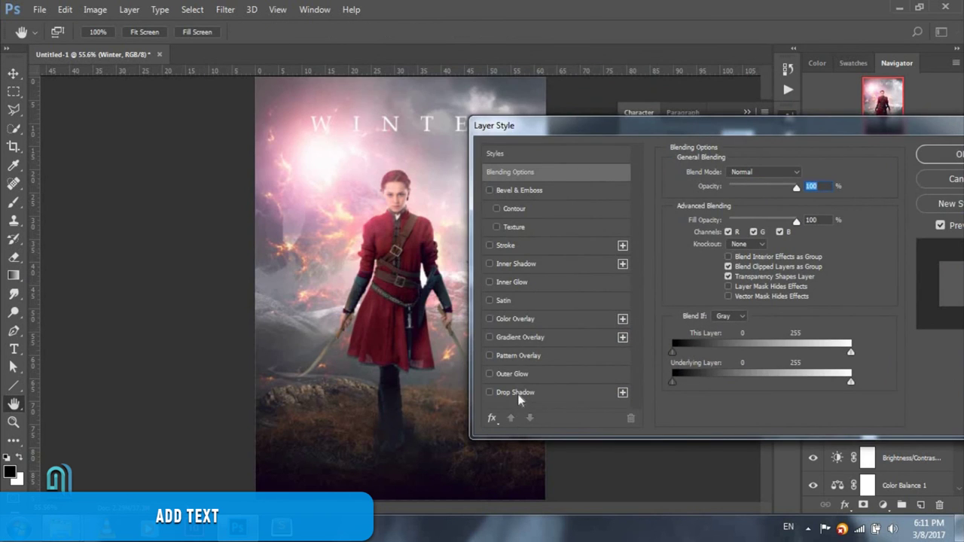
{"action": "left_click", "coordinate": [517, 393]}
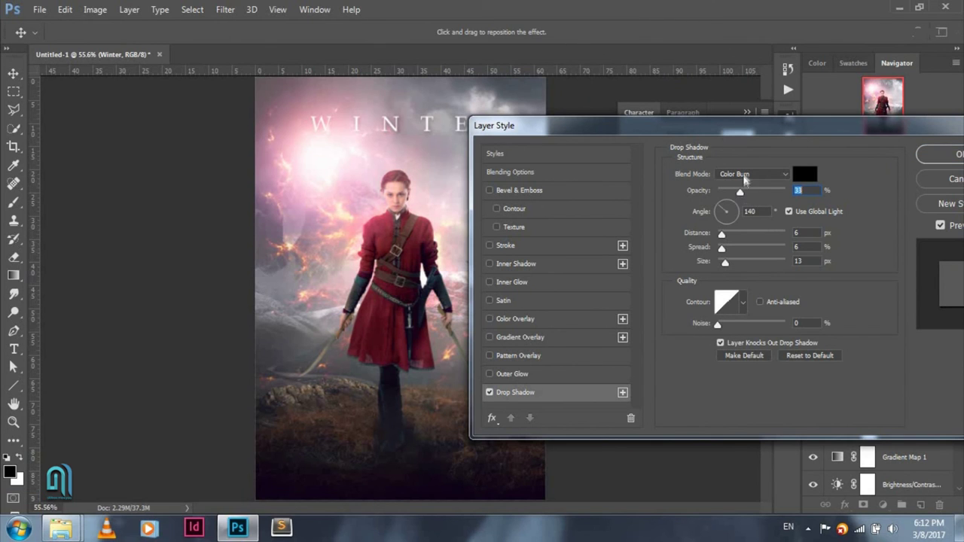
{"action": "left_click", "coordinate": [743, 175]}
{"action": "left_click", "coordinate": [734, 233]}
{"action": "left_click_drag", "start_coordinate": [740, 193], "coordinate": [742, 193]}
{"action": "left_click_drag", "start_coordinate": [725, 262], "coordinate": [723, 263]}
{"action": "double_click", "coordinate": [753, 211]}
{"action": "type", "text": "0"}
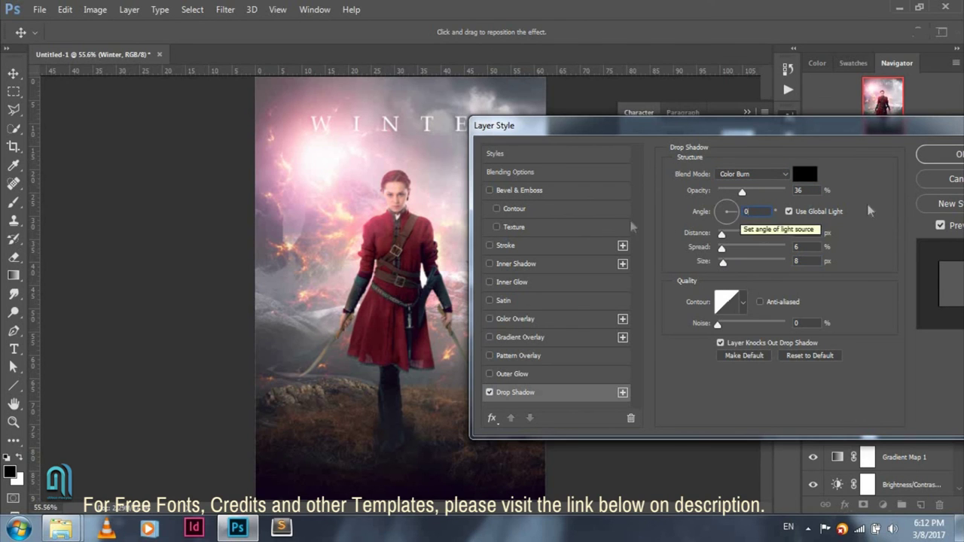
{"action": "left_click", "coordinate": [941, 154]}
{"action": "left_click_drag", "start_coordinate": [430, 133], "coordinate": [431, 126]}
- Type the 'A FILM BY: DIRECTOR NAME' credit above WINTER with tracking 0
{"action": "left_click", "coordinate": [13, 349]}
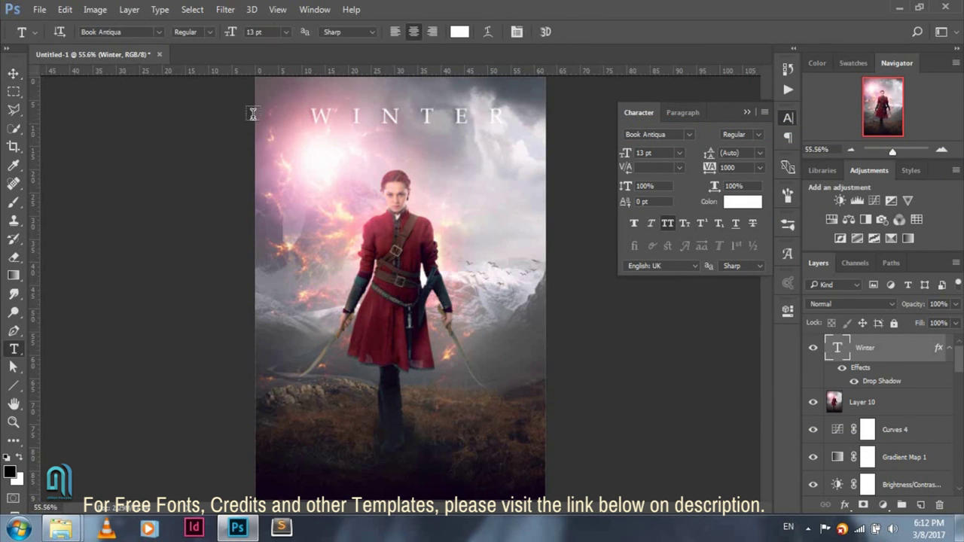
{"action": "left_click", "coordinate": [318, 88]}
{"action": "type", "text": "A FILM BY: DIRECTCTOR NAME"}
{"action": "key", "text": "ctrl+Return"}
{"action": "double_click", "coordinate": [726, 168]}
{"action": "type", "text": "0"}
{"action": "key", "text": "Return"}
{"action": "left_click_drag", "start_coordinate": [476, 111], "coordinate": [543, 118]}
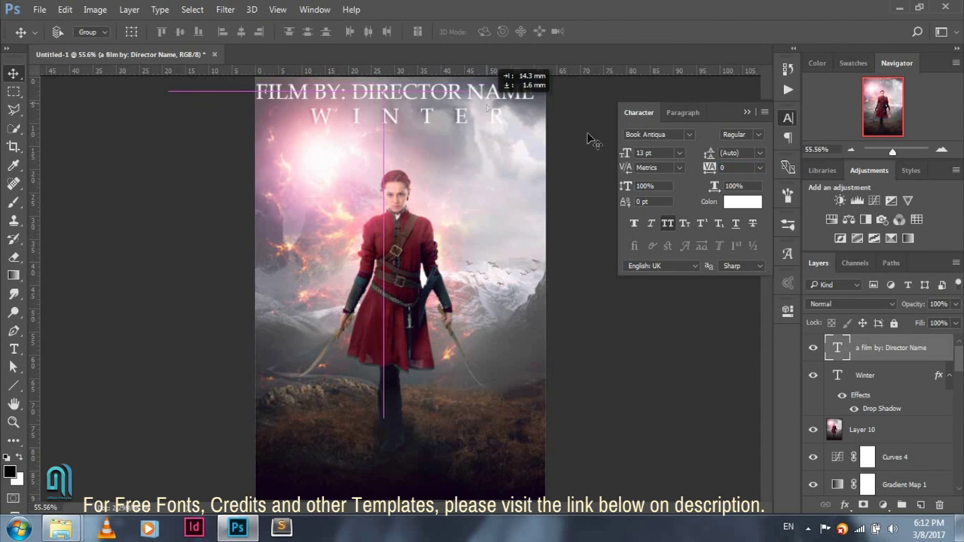
- Set the credit line to Archivo Narrow 6 pt and shift it toward centre
{"action": "left_click", "coordinate": [688, 135]}
{"action": "scroll", "coordinate": [828, 151], "scroll_direction": "up", "scroll_amount": 10}
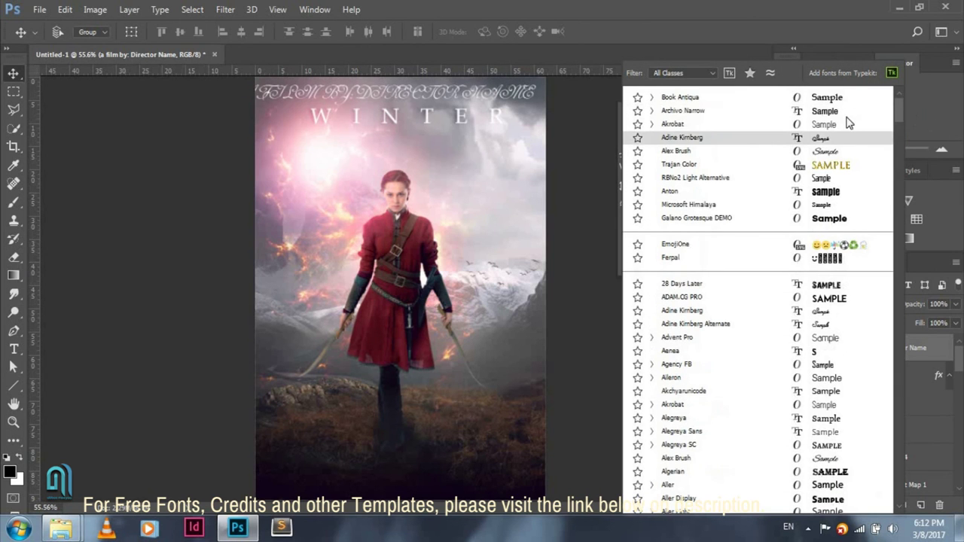
{"action": "left_click", "coordinate": [844, 113]}
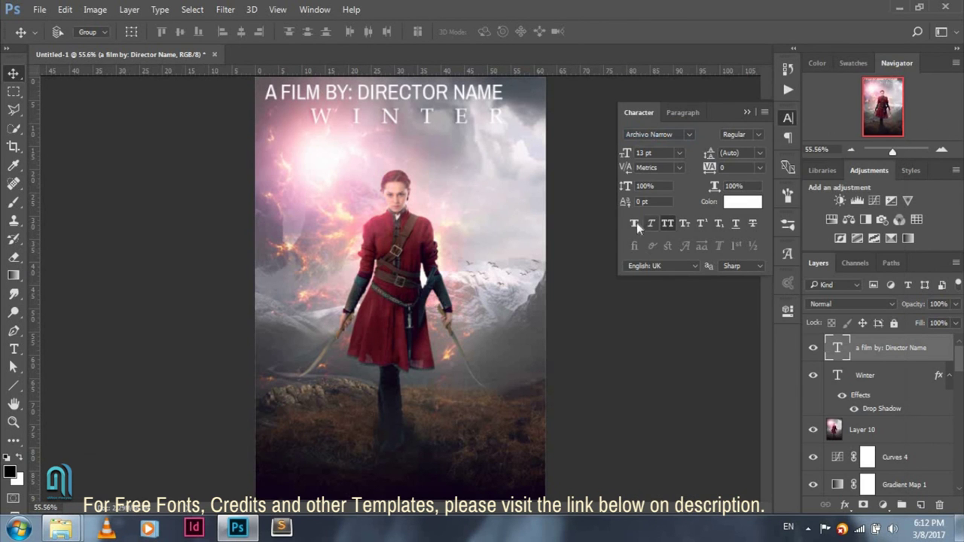
{"action": "type", "text": "6"}
{"action": "key", "text": "Return"}
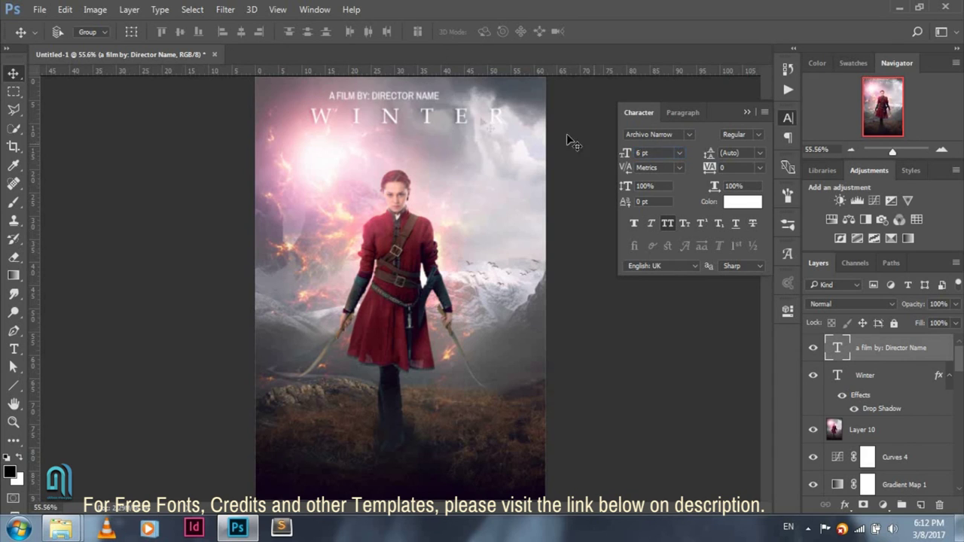
{"action": "left_click_drag", "start_coordinate": [444, 99], "coordinate": [471, 99]}
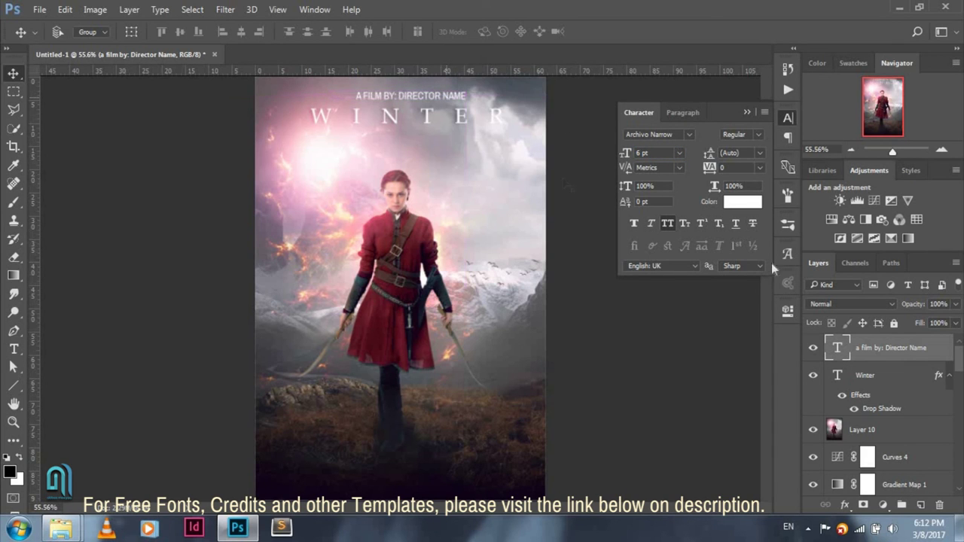
- Centre the credit and title horizontally, raise the credit, resize it to 5 pt, and fade it to 77%
{"action": "left_click", "coordinate": [875, 375], "text": "ctrl"}
{"action": "left_click", "coordinate": [896, 430], "text": "ctrl"}
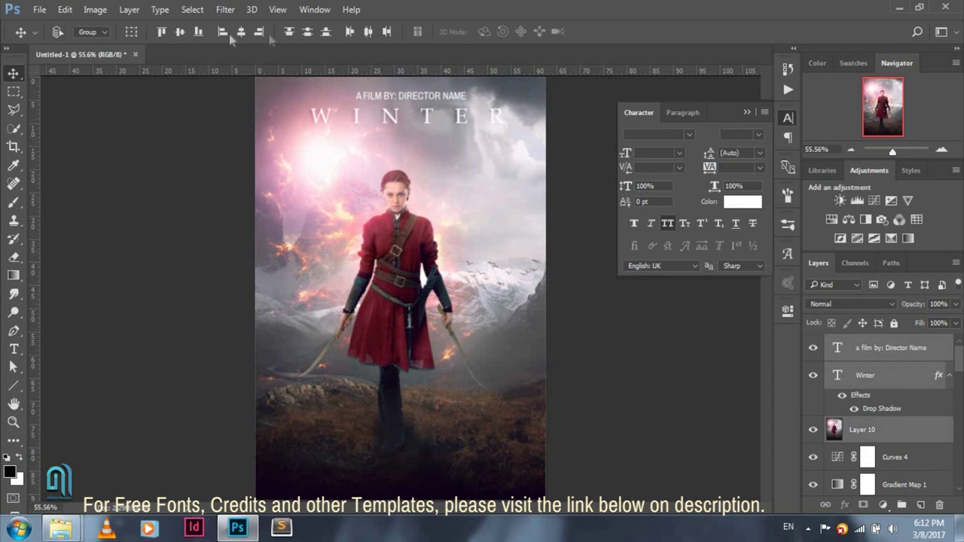
{"action": "left_click", "coordinate": [240, 32]}
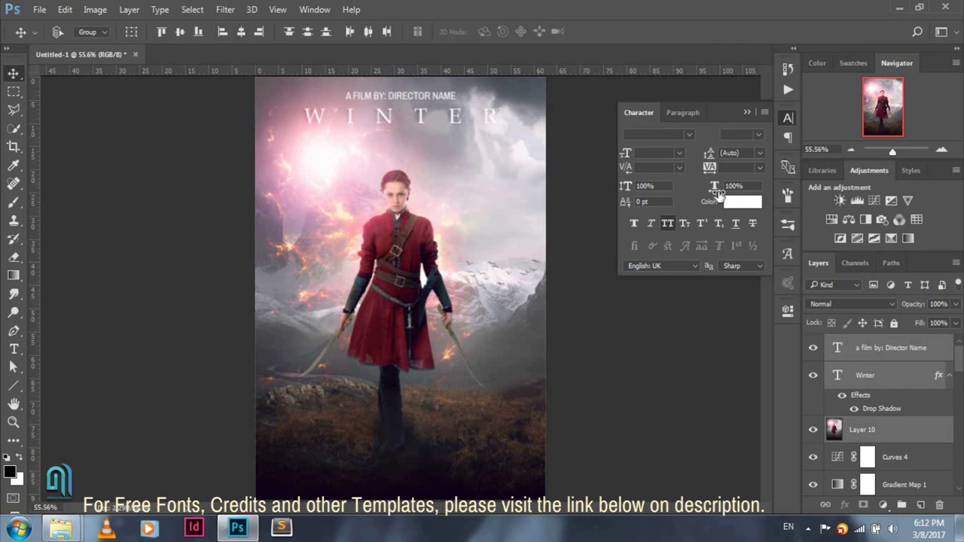
{"action": "left_click", "coordinate": [905, 376]}
{"action": "key", "text": "alt+bracketright"}
{"action": "left_click_drag", "start_coordinate": [464, 151], "coordinate": [465, 143]}
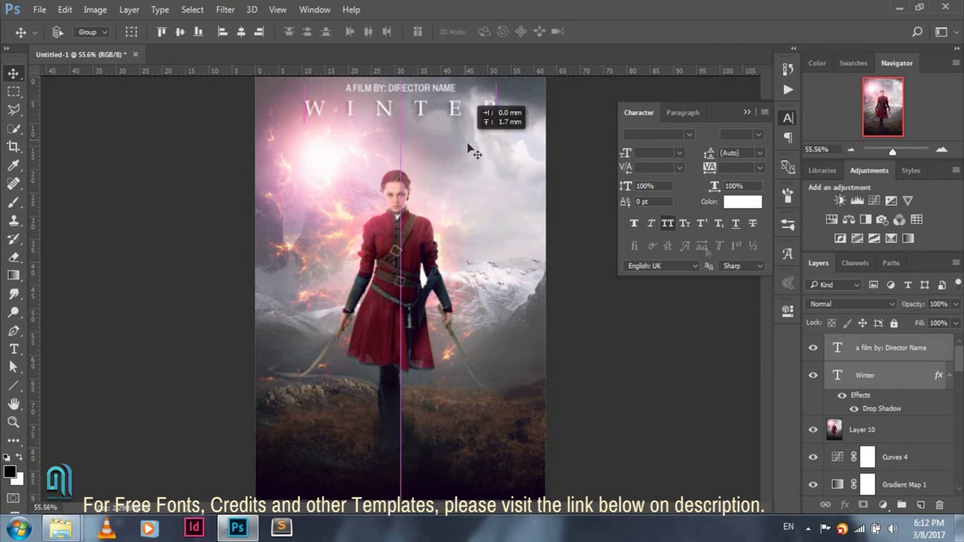
{"action": "type", "text": "5"}
{"action": "key", "text": "Return"}
{"action": "left_click", "coordinate": [956, 304]}
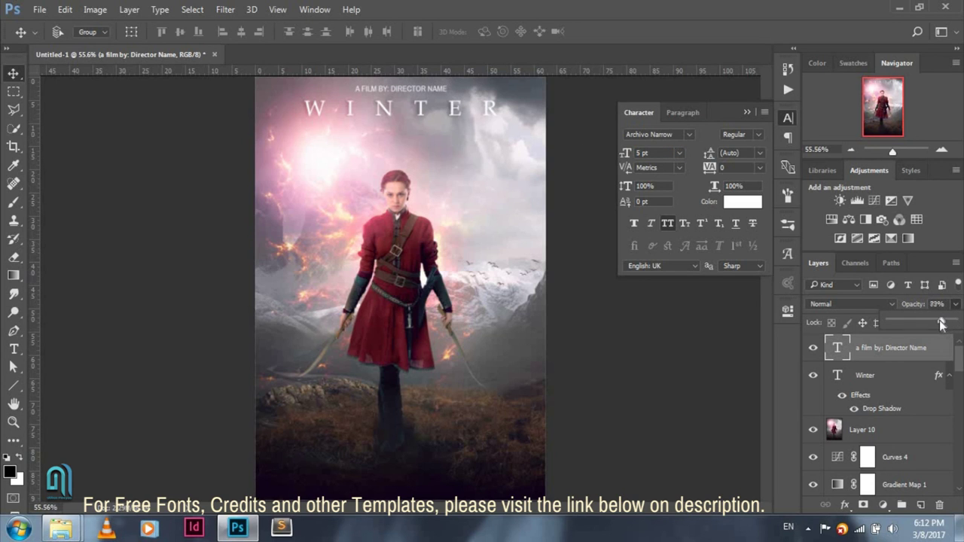
- Paste the billing-block credits into a text box across the poster's bottom
{"action": "key", "text": "t"}
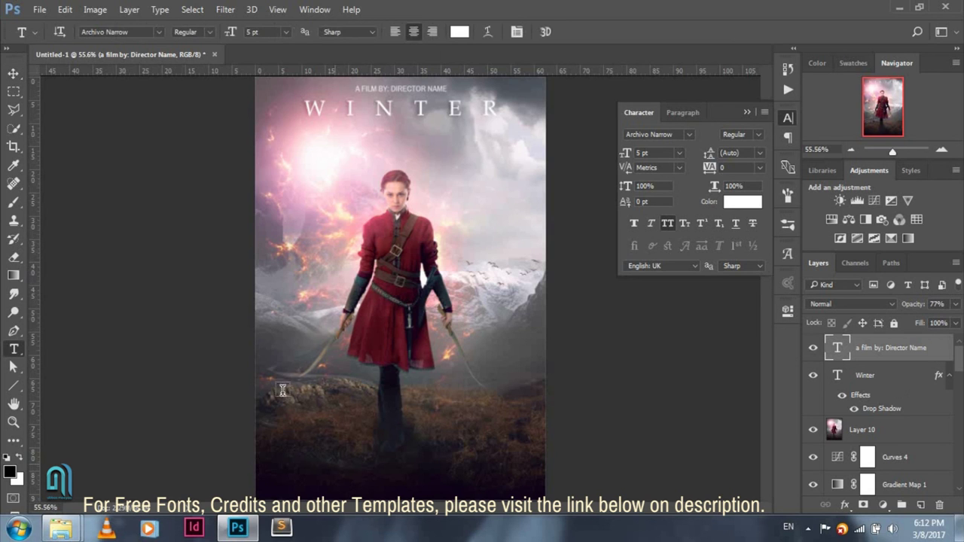
{"action": "left_click_drag", "start_coordinate": [265, 437], "coordinate": [535, 489]}
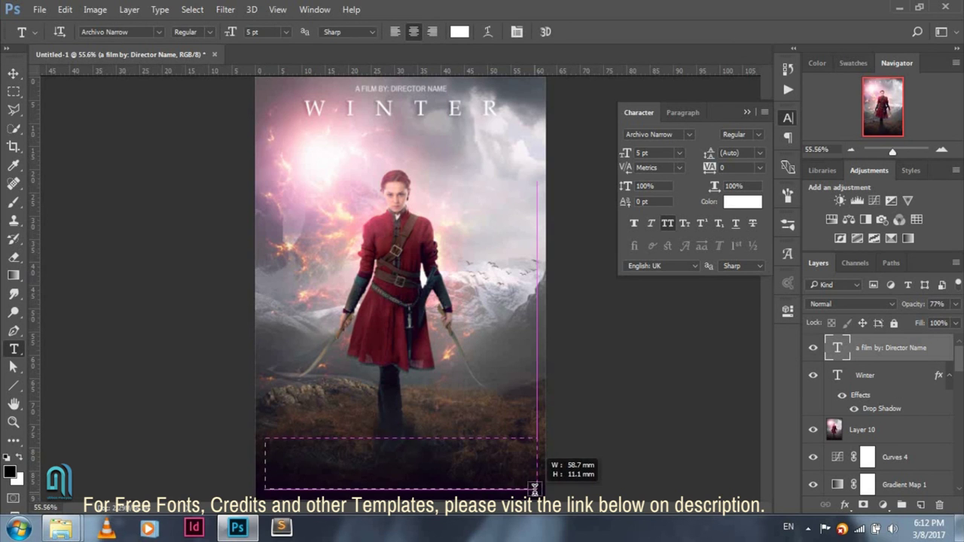
{"action": "key", "text": "ctrl+v"}
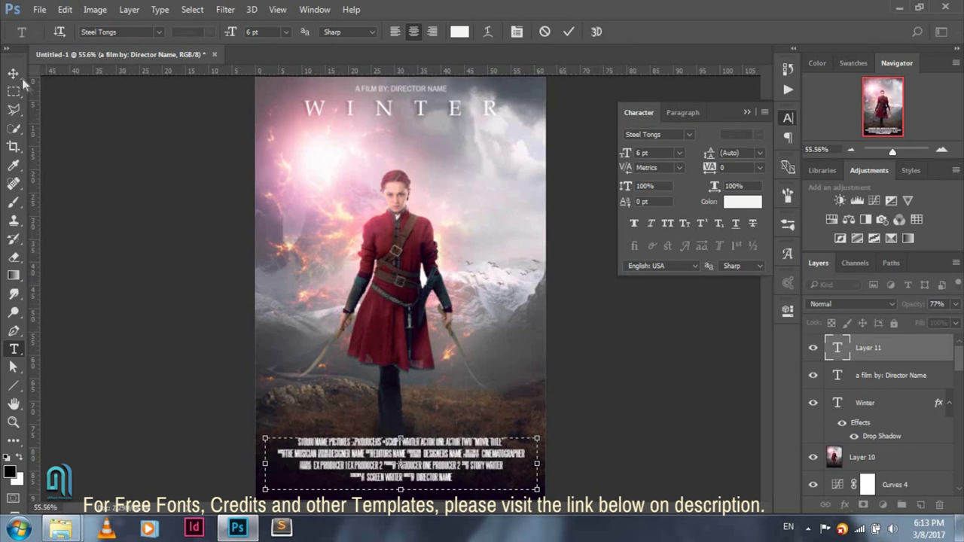
{"action": "left_click", "coordinate": [13, 73]}
{"action": "left_click_drag", "start_coordinate": [433, 456], "coordinate": [433, 463]}
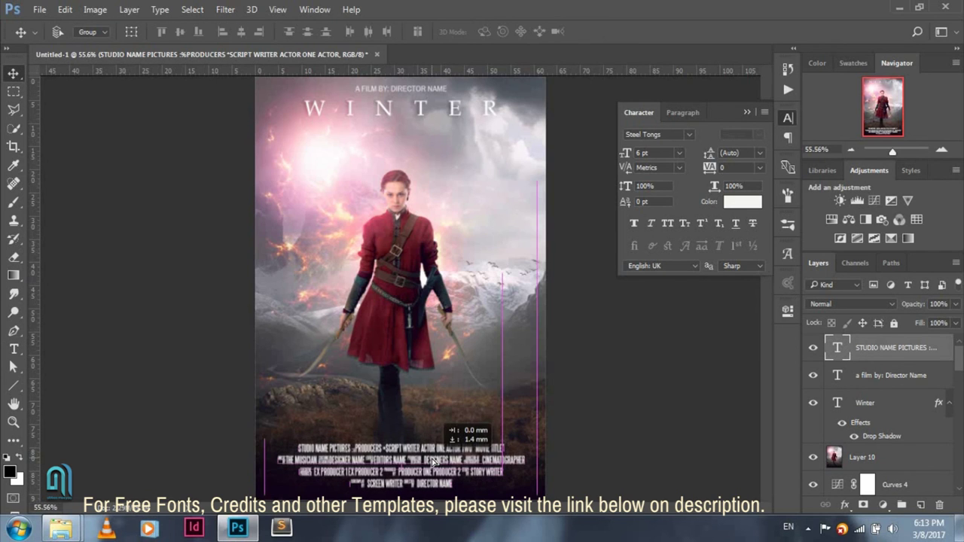
- Lower the credits layer opacity to 73% and fine-tune its vertical position
{"action": "left_click", "coordinate": [956, 304]}
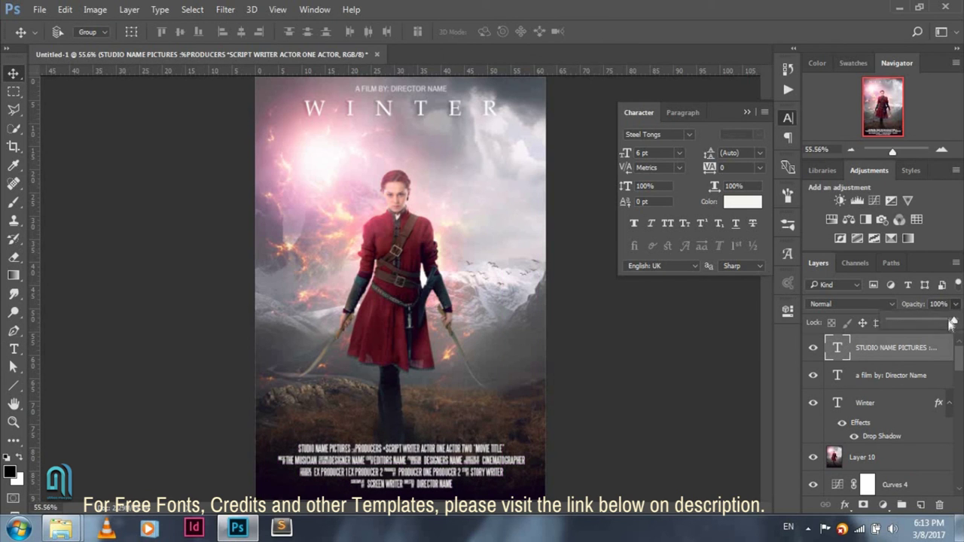
{"action": "left_click_drag", "start_coordinate": [954, 320], "coordinate": [936, 321]}
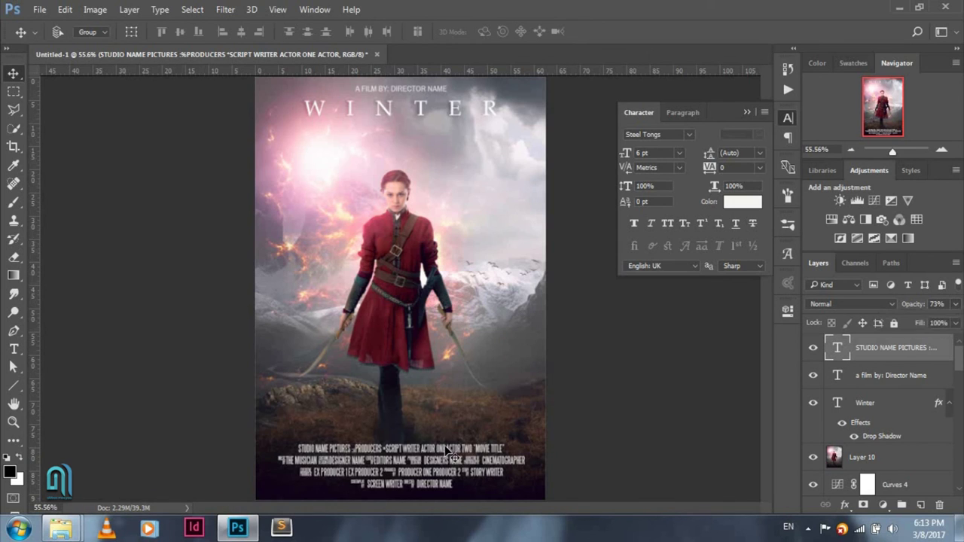
{"action": "left_click_drag", "start_coordinate": [450, 451], "coordinate": [450, 456]}
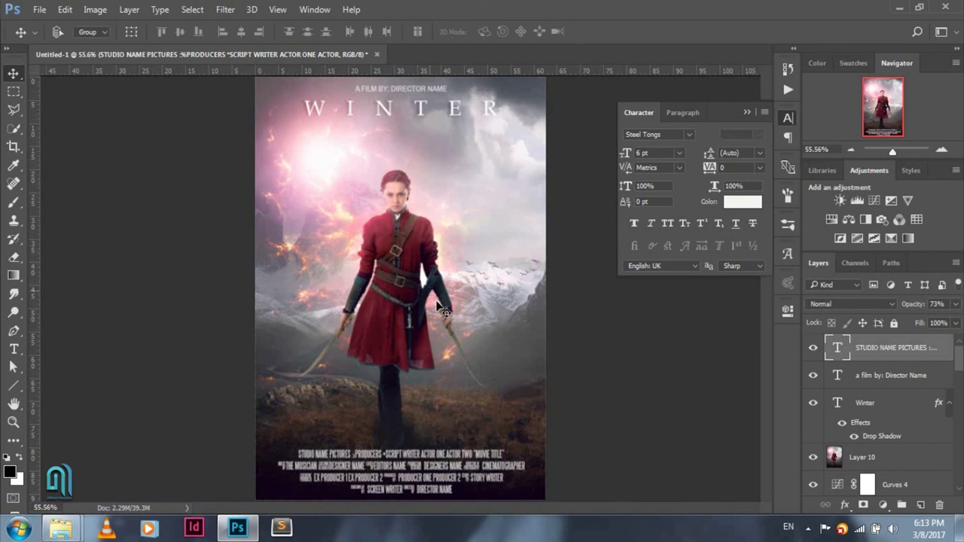
{"action": "left_click_drag", "start_coordinate": [423, 457], "coordinate": [423, 453]}
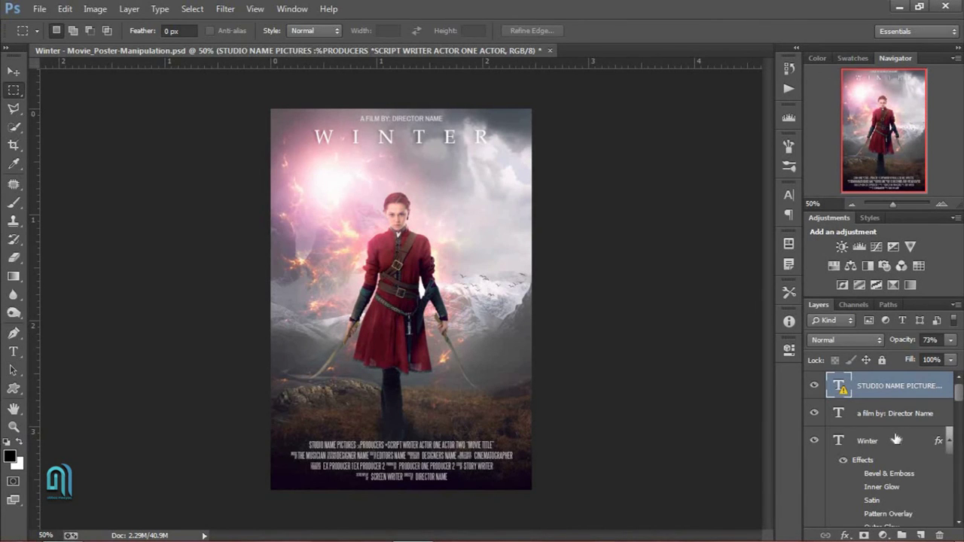
- Group the three text layers into a group named 'text'
{"action": "left_click", "coordinate": [895, 439], "text": "shift"}
{"action": "key", "text": "ctrl+g"}
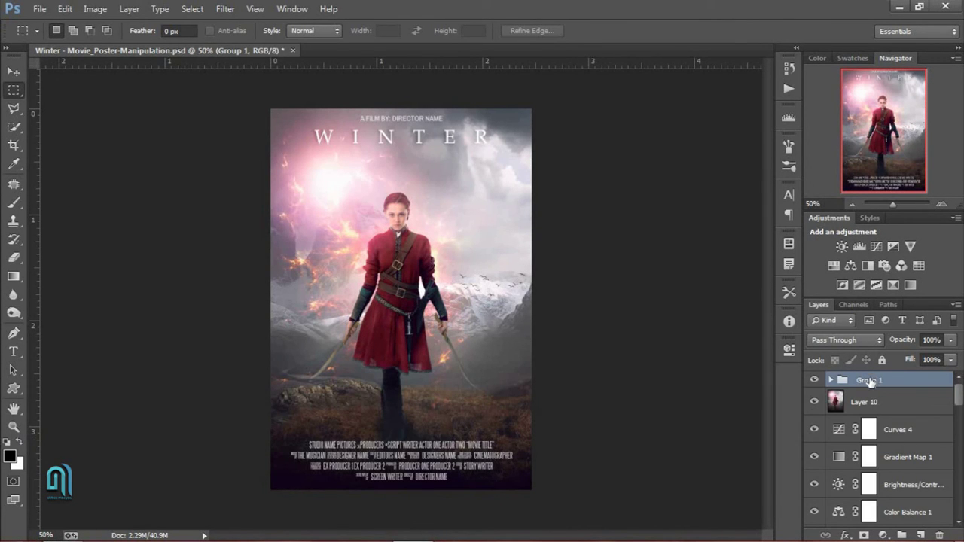
{"action": "double_click", "coordinate": [870, 381]}
{"action": "type", "text": "te"}
{"action": "key", "text": "Return"}
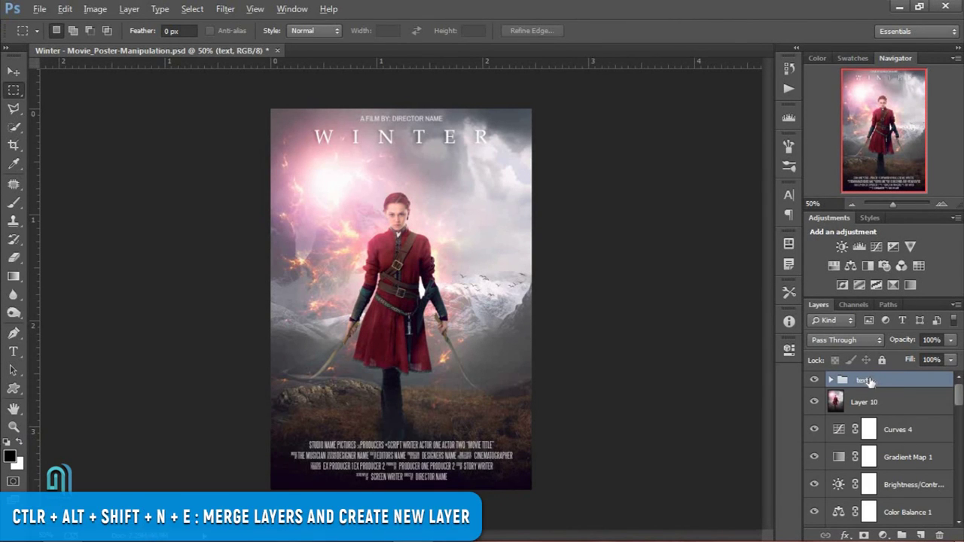
- Stamp all visible layers into merged Layer 11 and launch Color Efex Pro 4 on it
{"action": "key", "text": "ctrl+alt+shift+e"}
{"action": "key", "text": "ctrl+alt+shift+n"}
{"action": "key", "text": "Delete"}
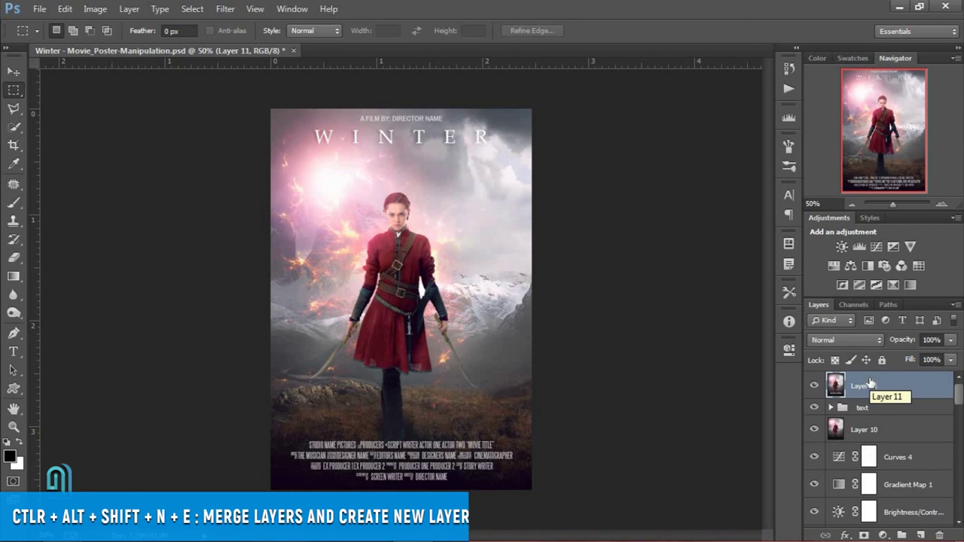
{"action": "left_click", "coordinate": [225, 9]}
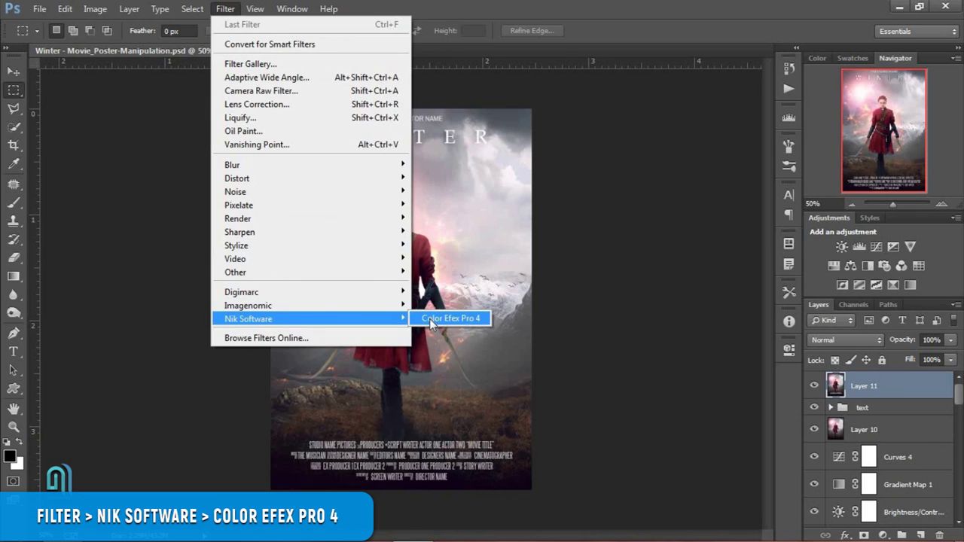
{"action": "mouse_move", "coordinate": [248, 318]}
{"action": "left_click", "coordinate": [429, 319]}
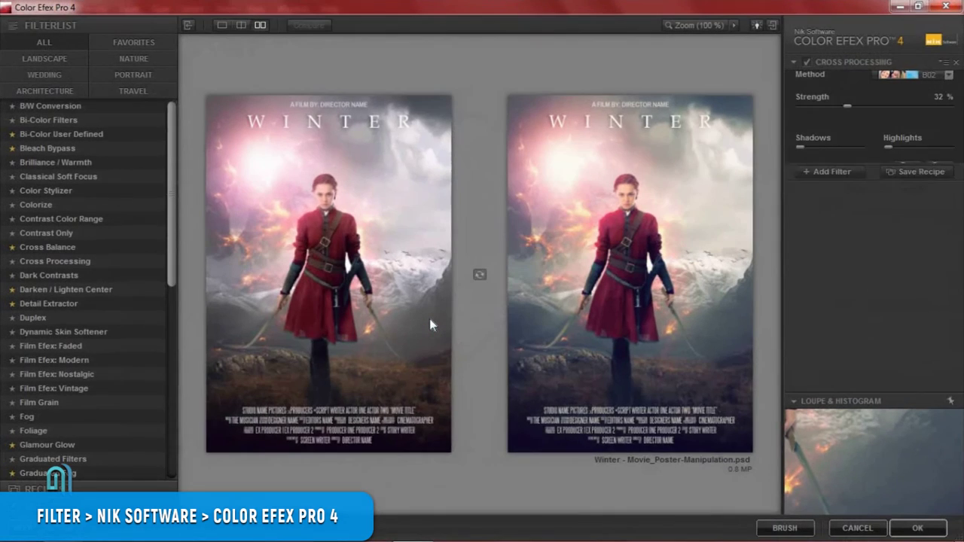
- Apply Cross Balance with the Tungsten To Daylight (2) preset at 35% strength
{"action": "left_click", "coordinate": [49, 249]}
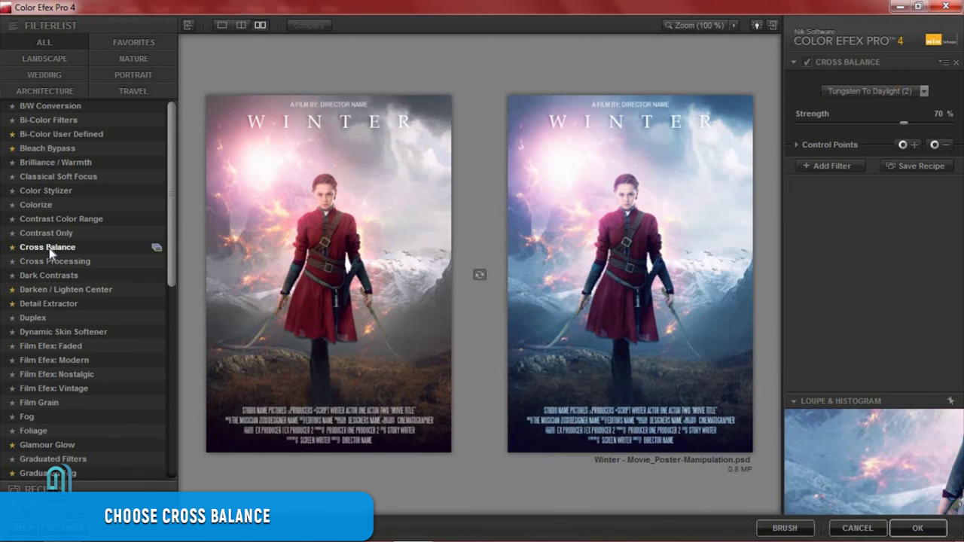
{"action": "left_click", "coordinate": [874, 91]}
{"action": "left_click", "coordinate": [878, 175]}
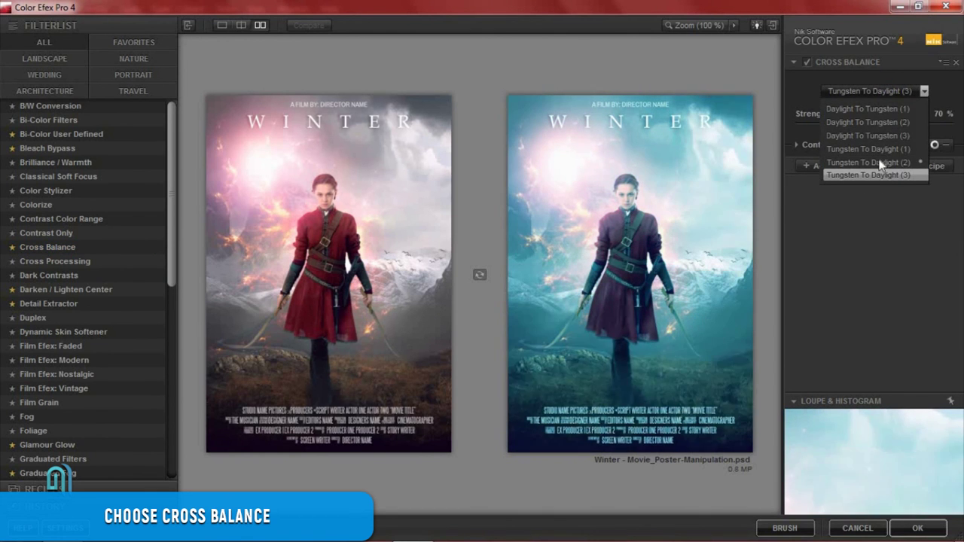
{"action": "left_click", "coordinate": [880, 163]}
{"action": "left_click", "coordinate": [853, 125]}
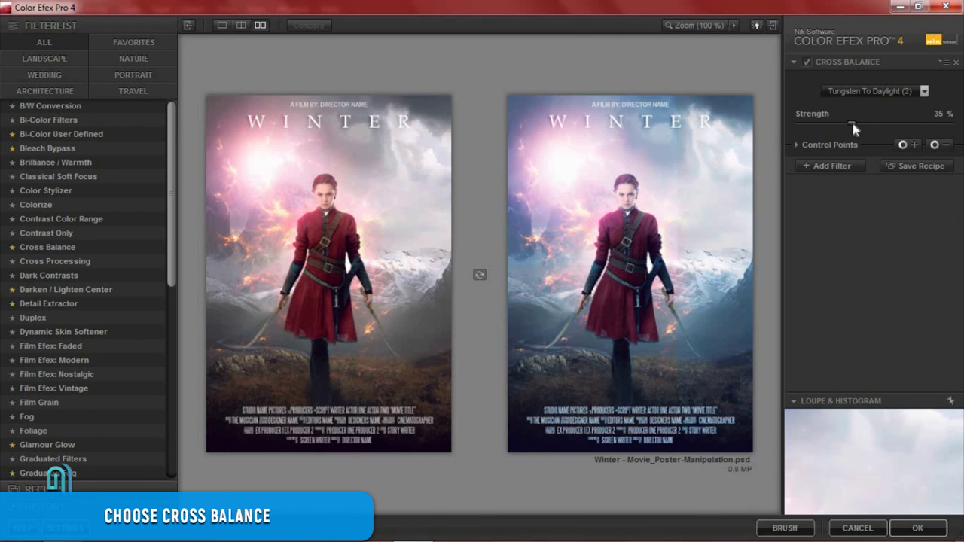
{"action": "left_click", "coordinate": [915, 528]}
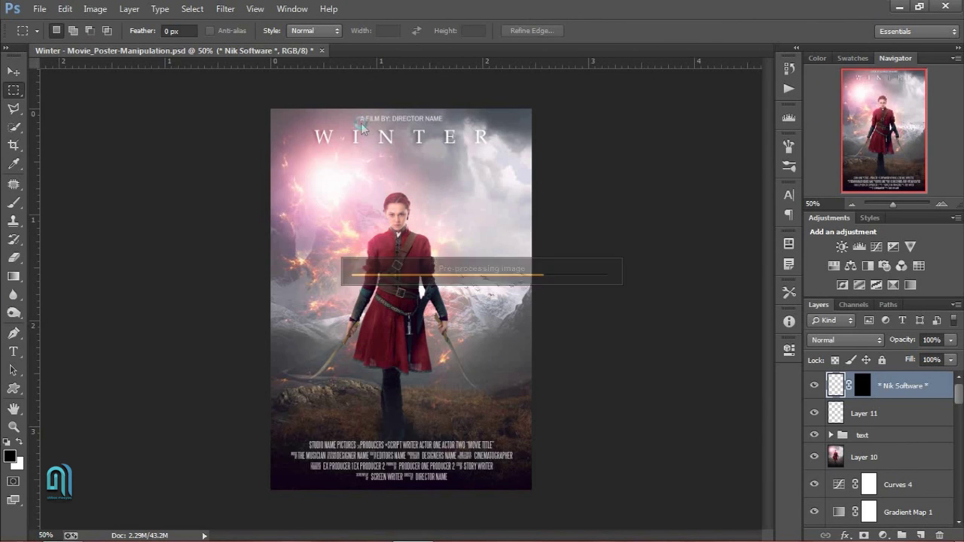
- Apply a Color Efex Pro 4 Cross Processing grade using method B02 at 24% strength
{"action": "left_click", "coordinate": [225, 9]}
{"action": "mouse_move", "coordinate": [248, 319]}
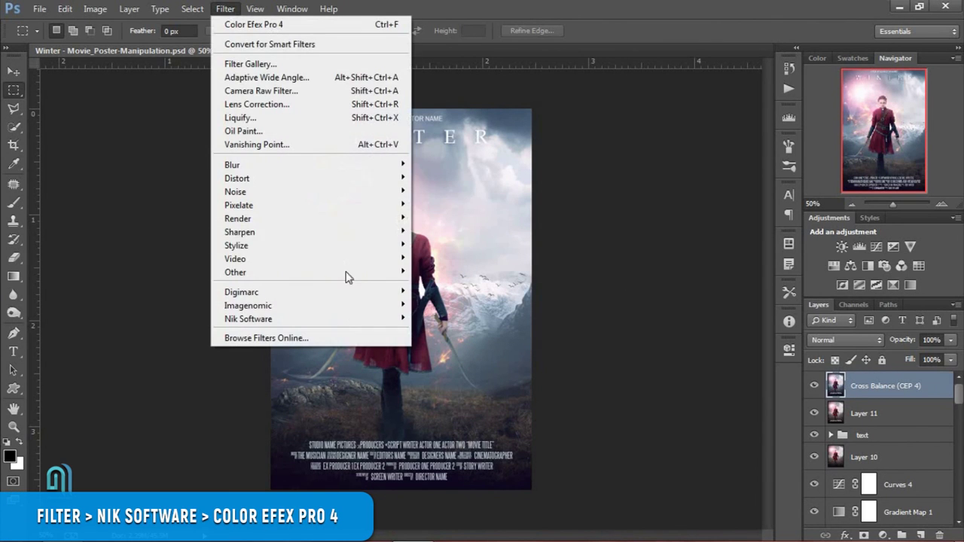
{"action": "left_click", "coordinate": [434, 320]}
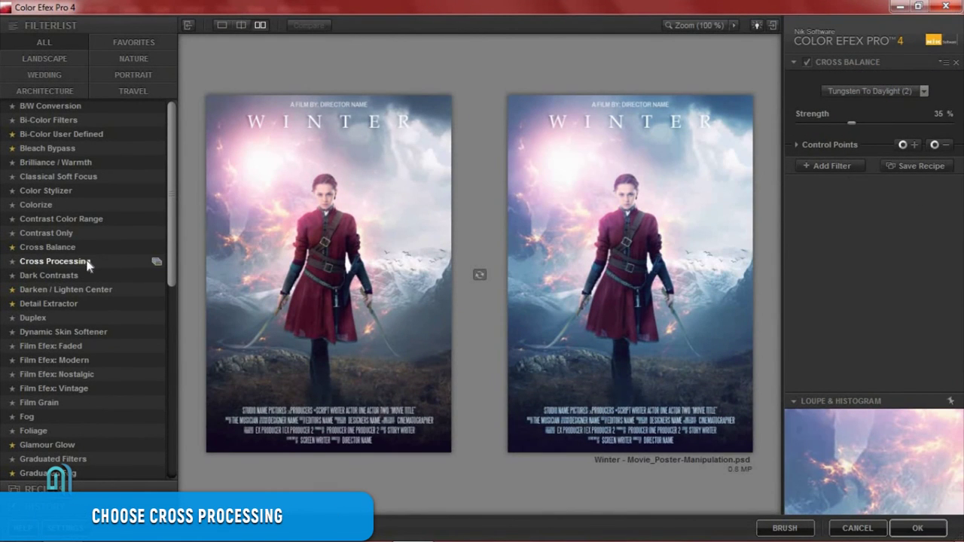
{"action": "left_click", "coordinate": [85, 262]}
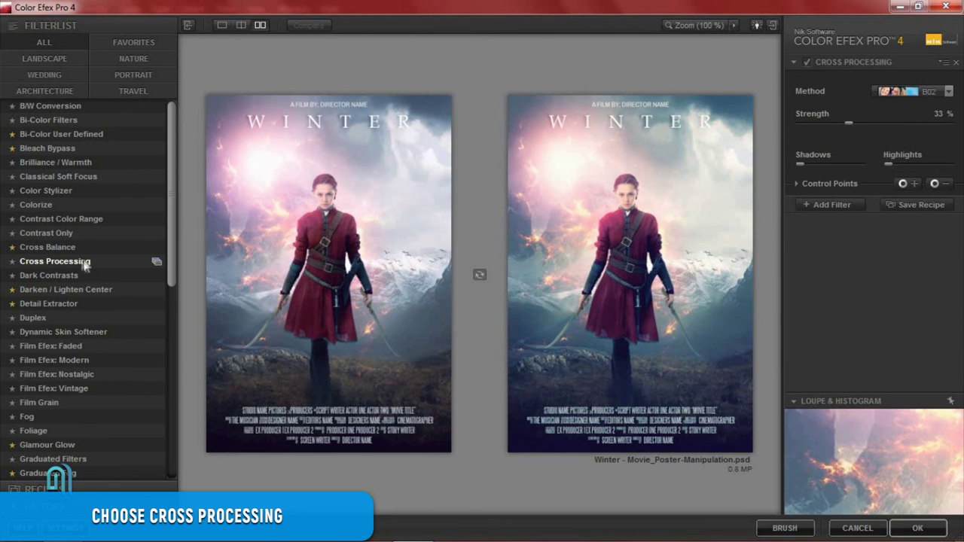
{"action": "left_click", "coordinate": [920, 92]}
{"action": "left_click", "coordinate": [914, 137]}
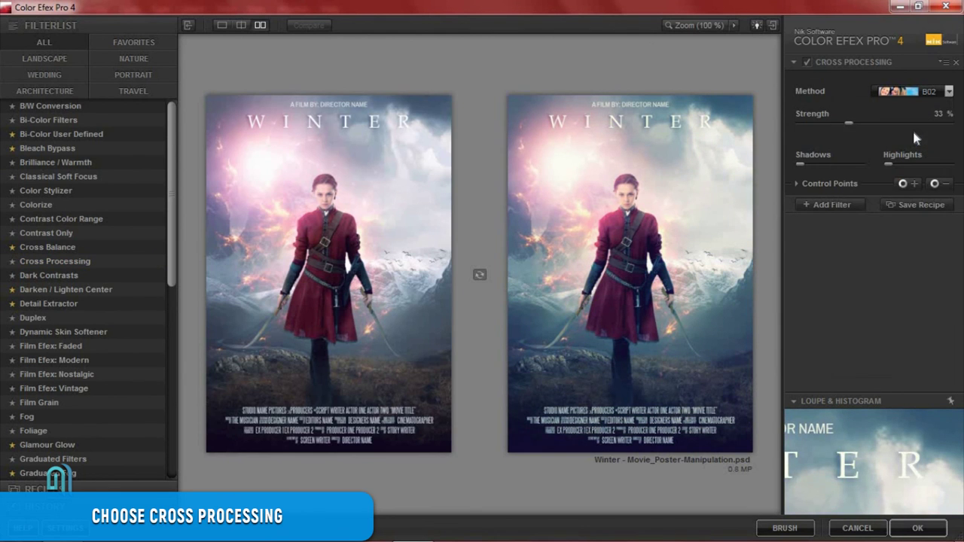
{"action": "left_click", "coordinate": [835, 123]}
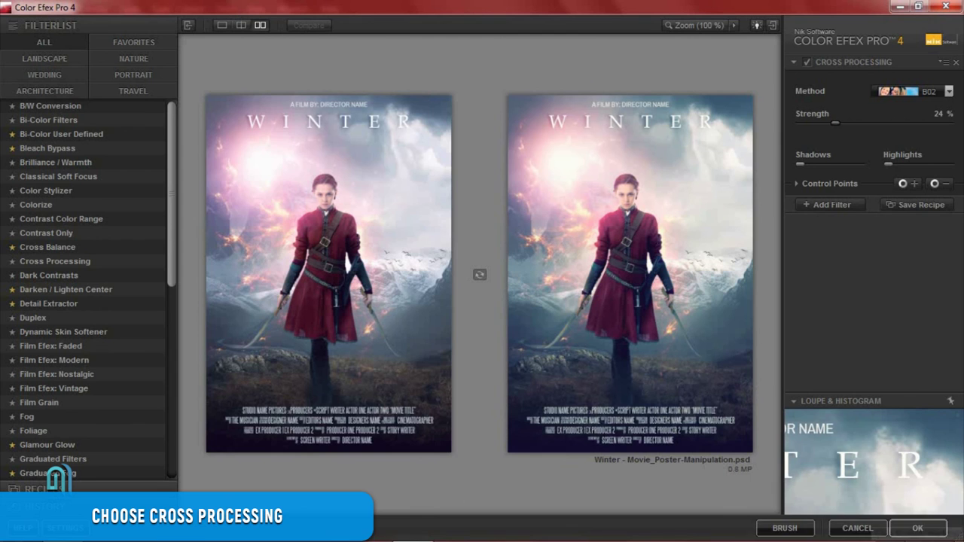
{"action": "left_click", "coordinate": [917, 529]}
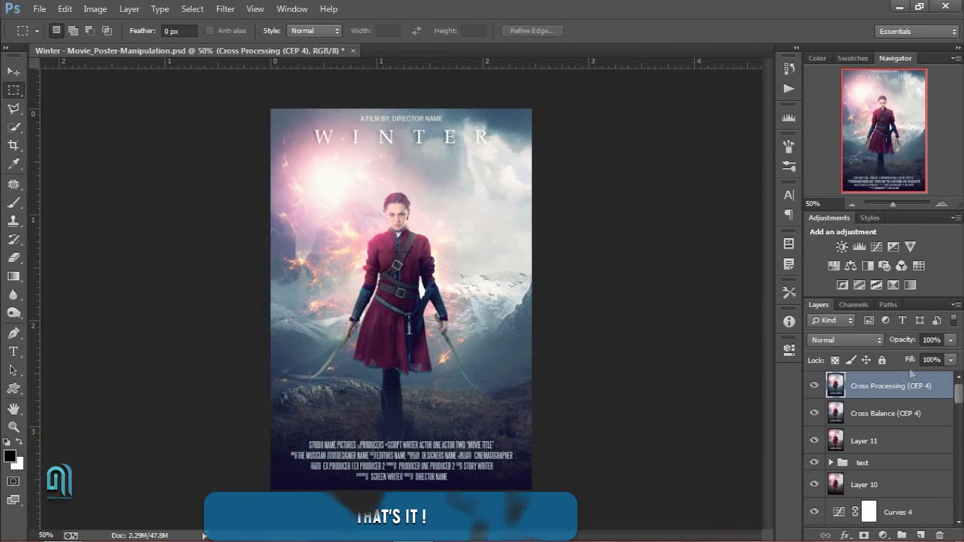
- Lower the Cross Processing (CEP 4) layer's opacity to 78%
{"action": "left_click", "coordinate": [951, 340]}
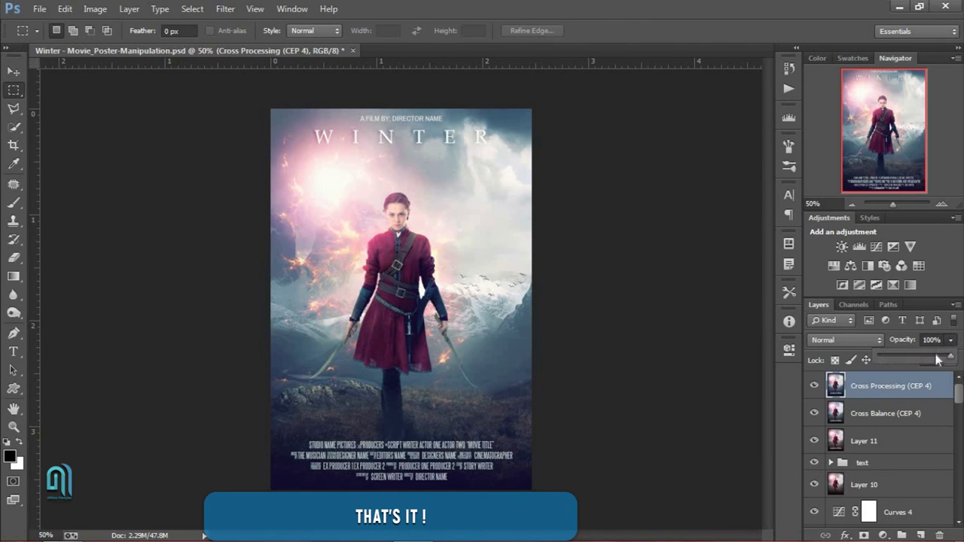
{"action": "left_click_drag", "start_coordinate": [935, 397], "coordinate": [935, 399]}
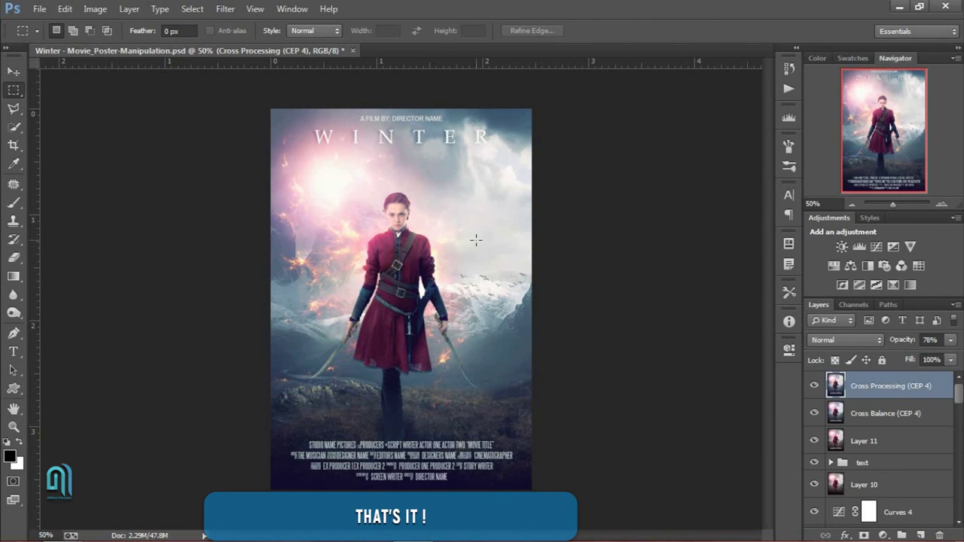